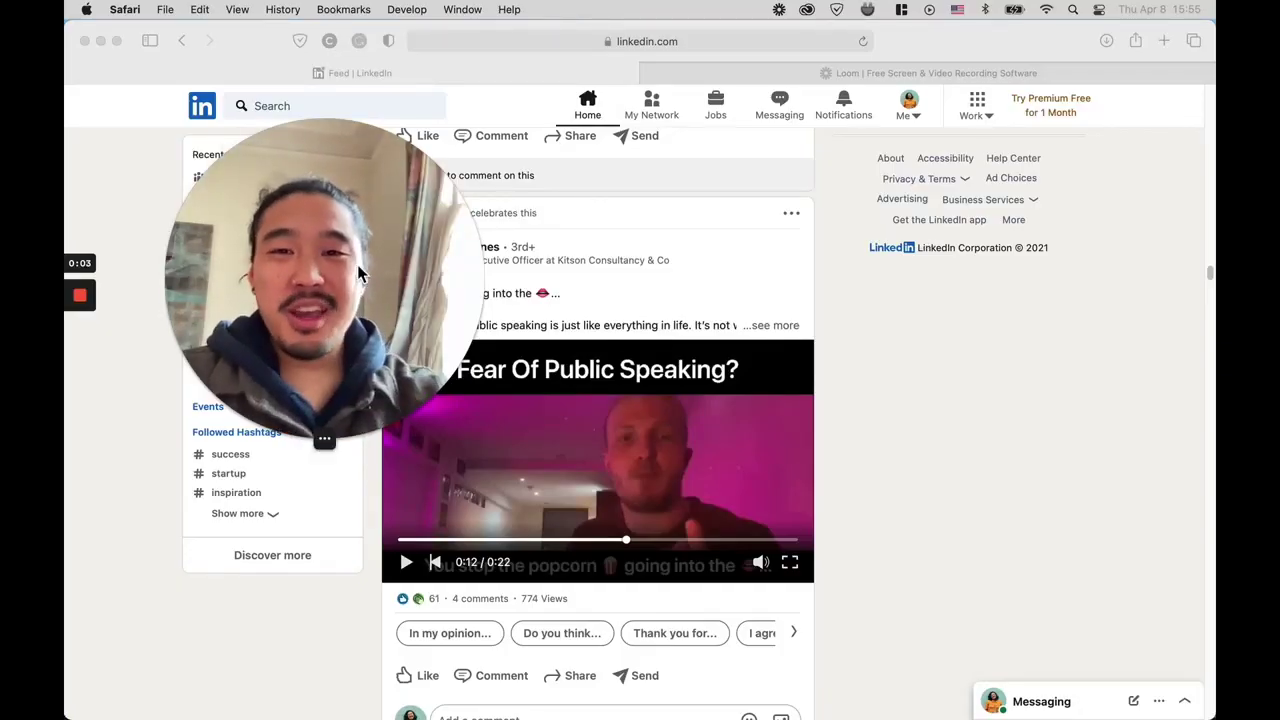
Play the Fear Of Public Speaking video from the start and pause it at 0:08
left_click_drag(360, 272, 971, 195)
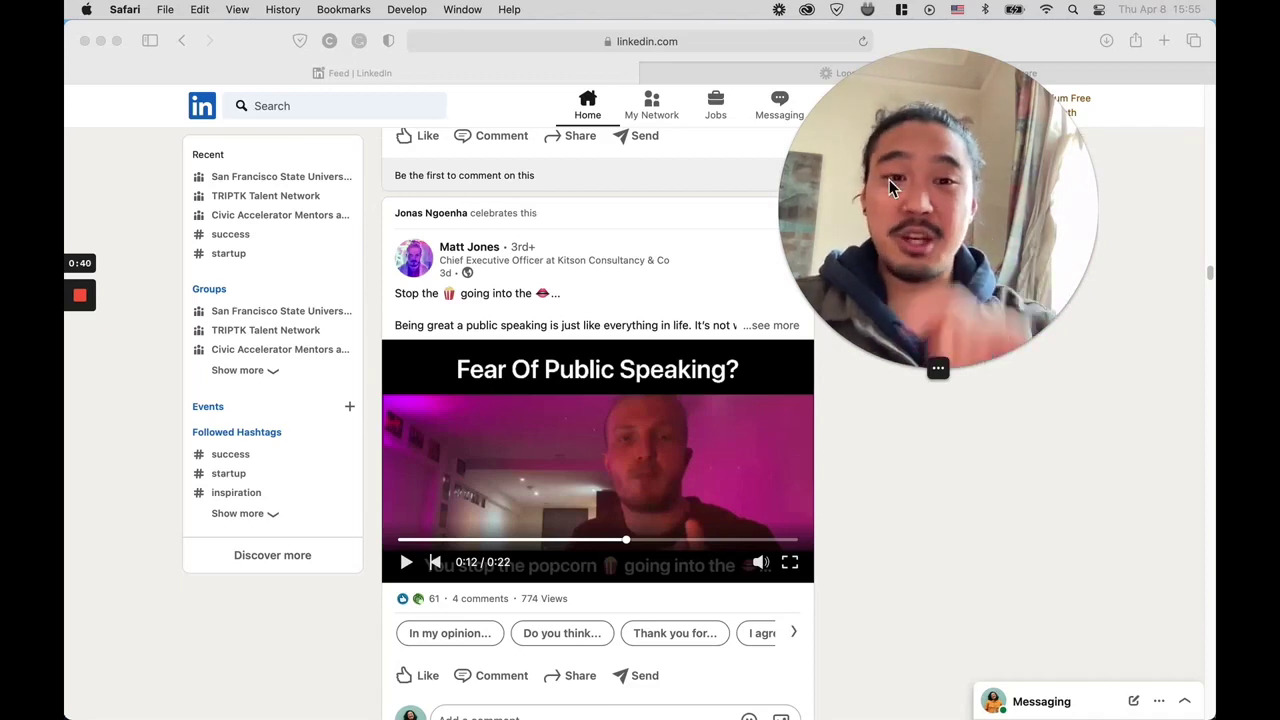
scroll(592, 290, "down", 1)
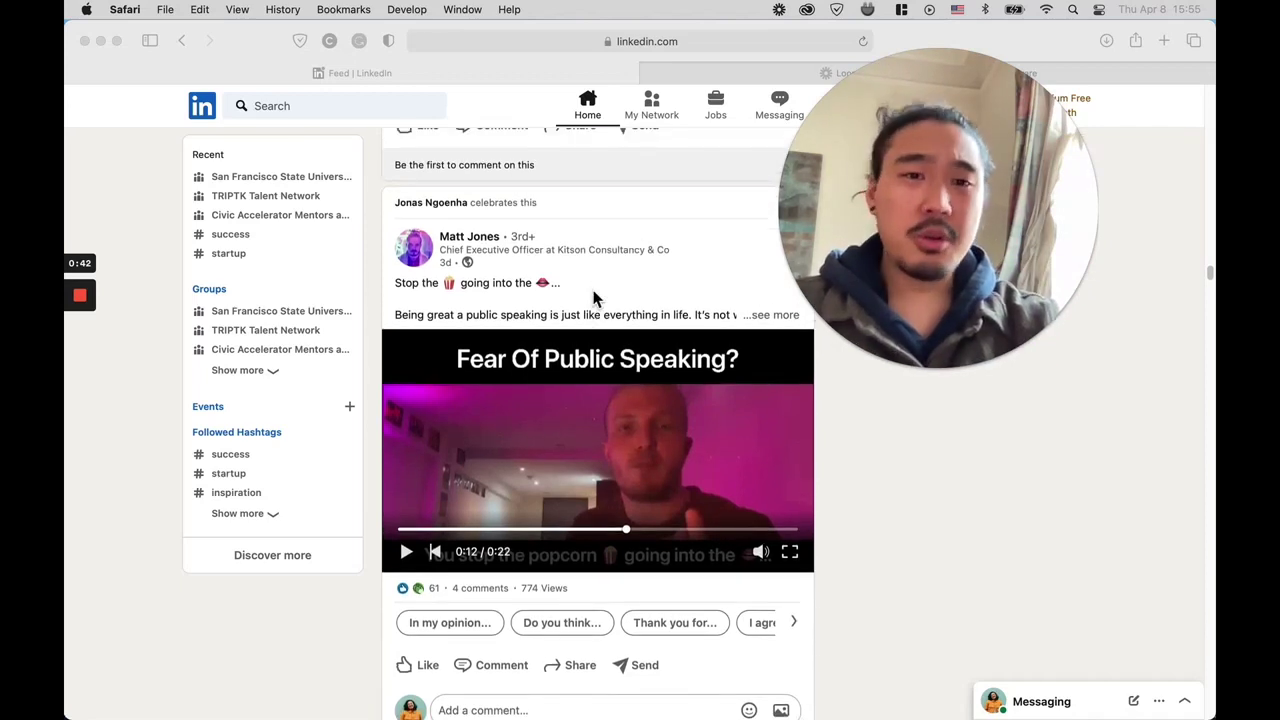
left_click_drag(915, 202, 966, 210)
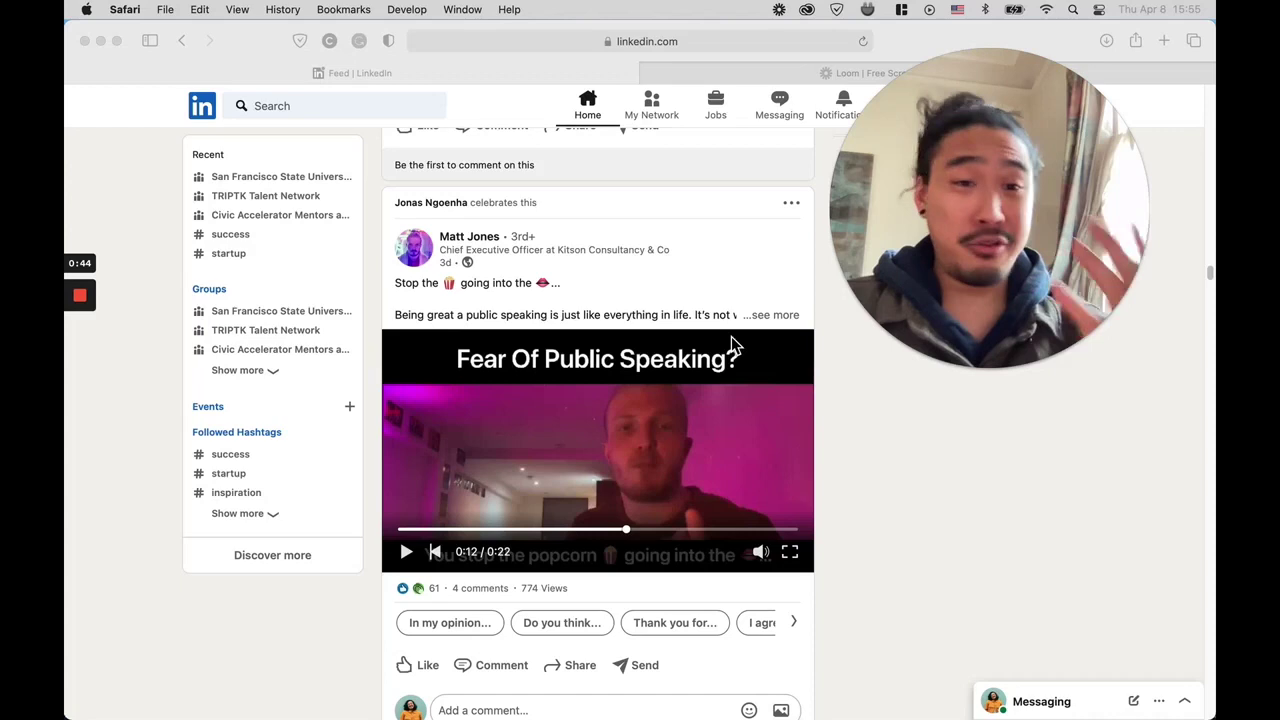
scroll(668, 430, "down", 2)
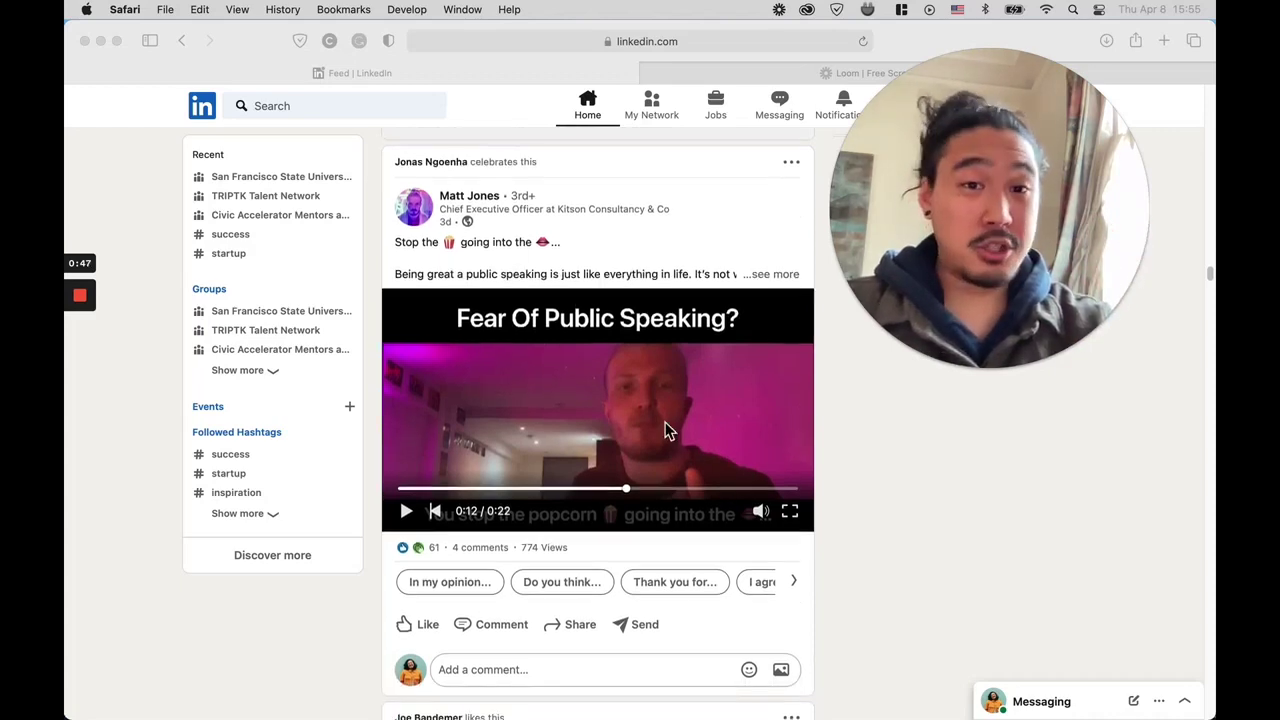
left_click_drag(943, 277, 970, 274)
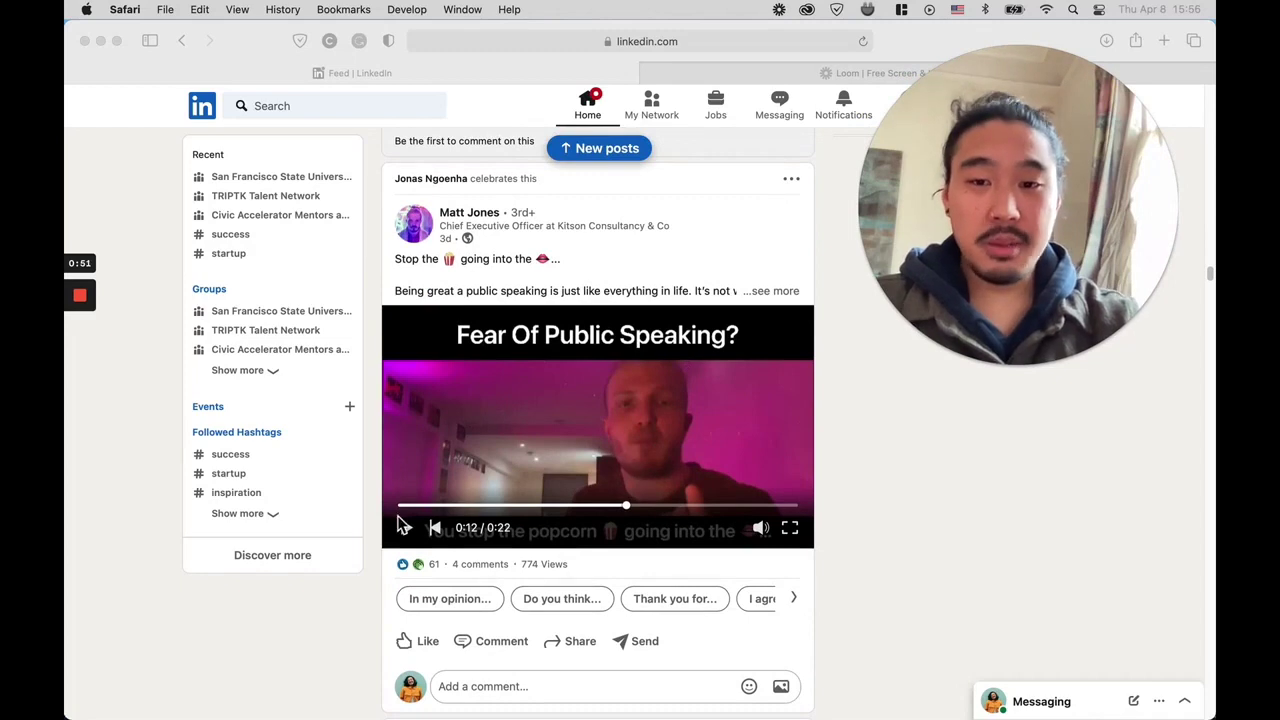
left_click(399, 510)
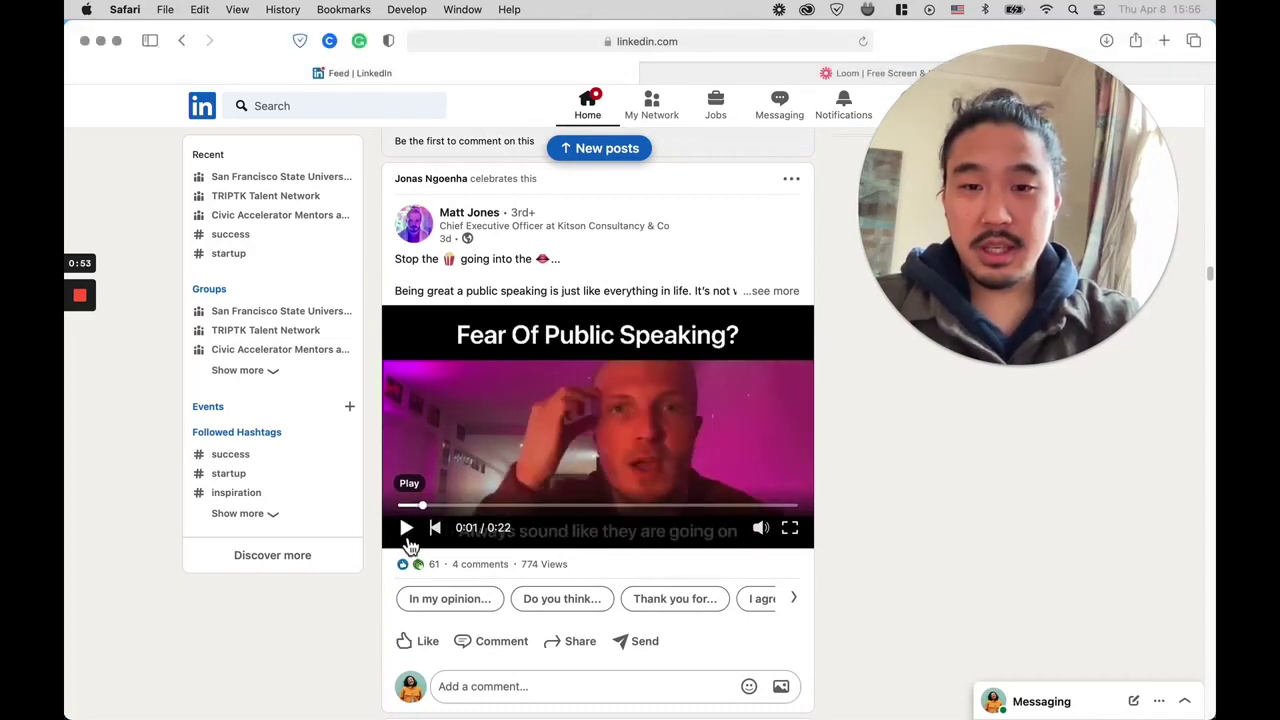
left_click(406, 533)
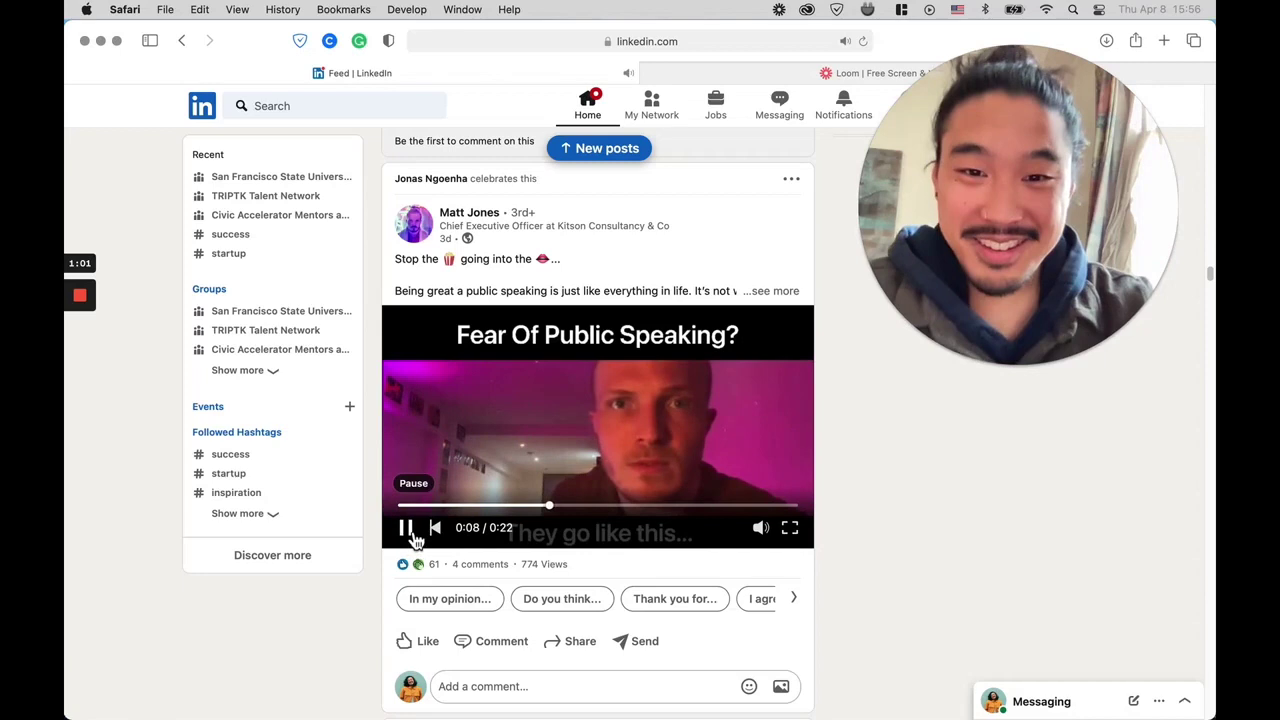
left_click(407, 529)
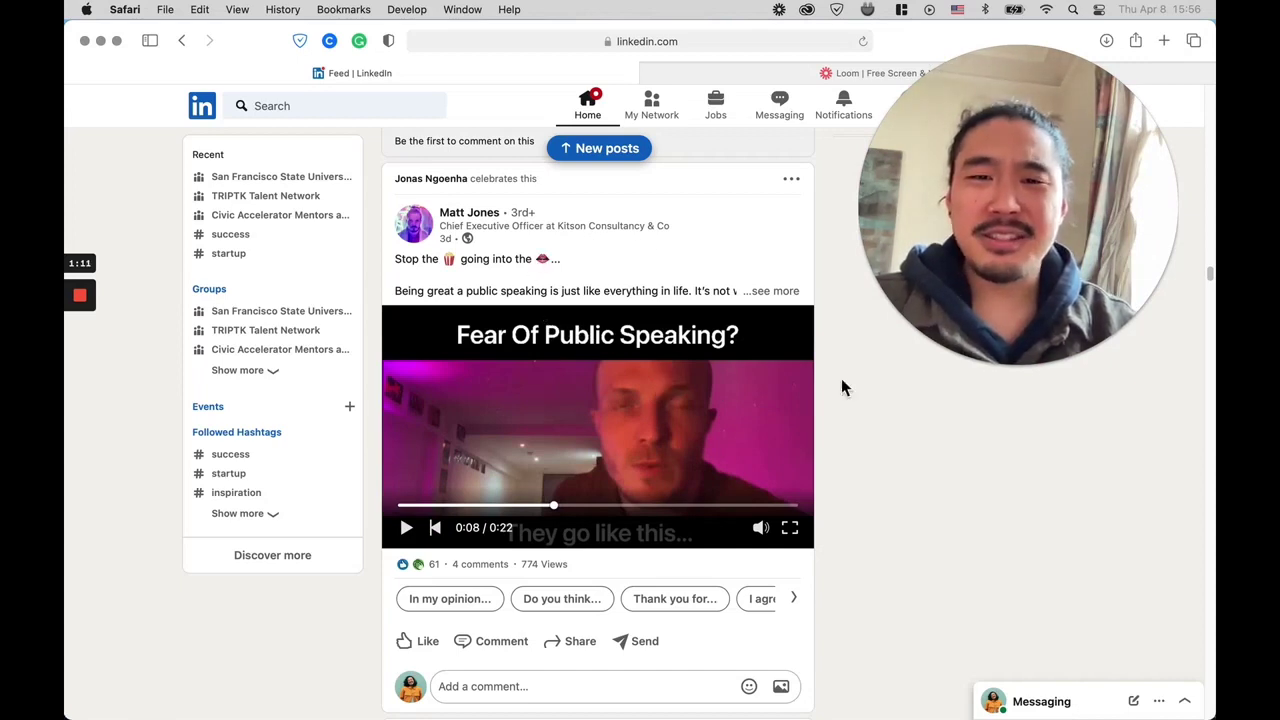
Resume the video and pause it again at 0:10
mouse_move(971, 385)
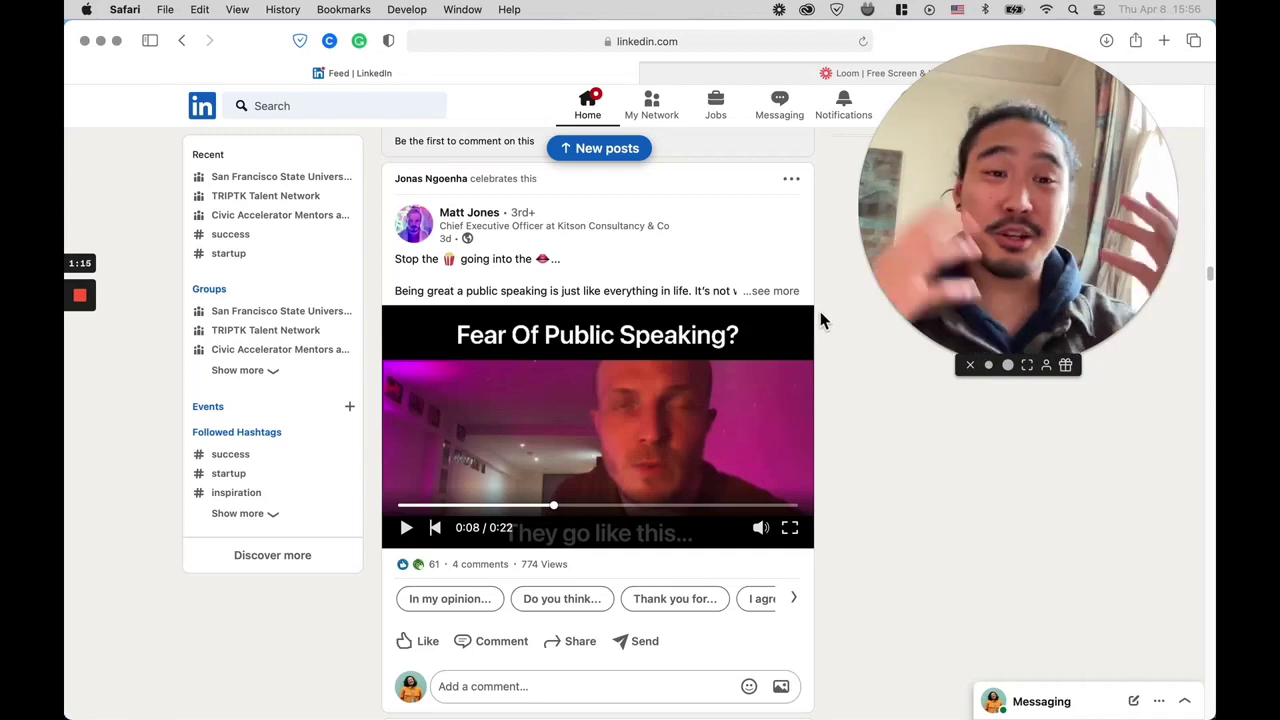
scroll(820, 307, "down", 1)
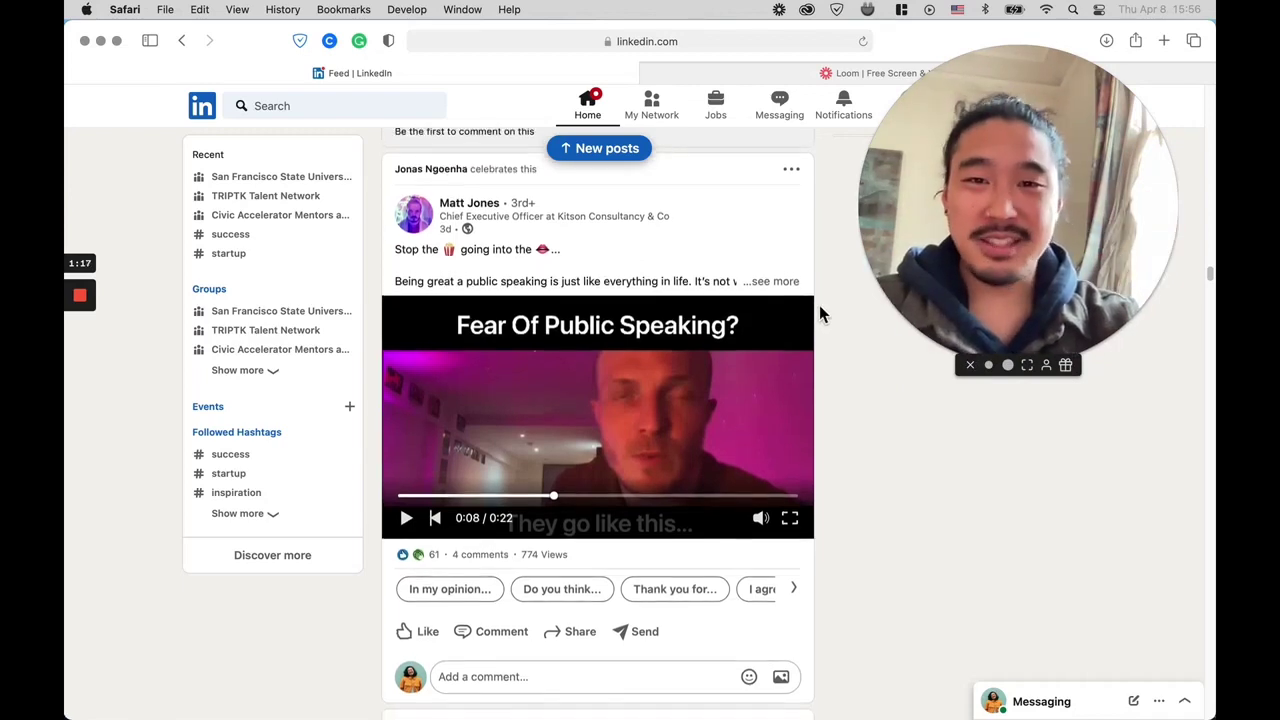
scroll(819, 307, "down", 1)
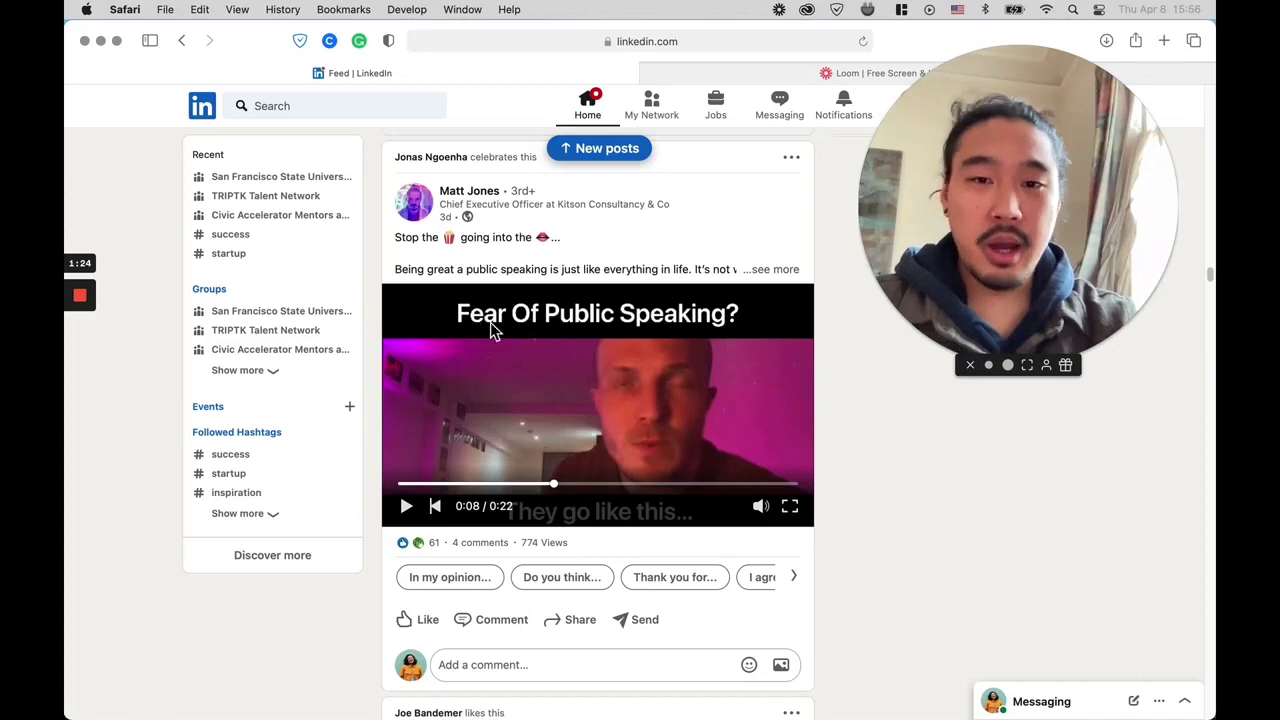
left_click(745, 318)
left_click(635, 410)
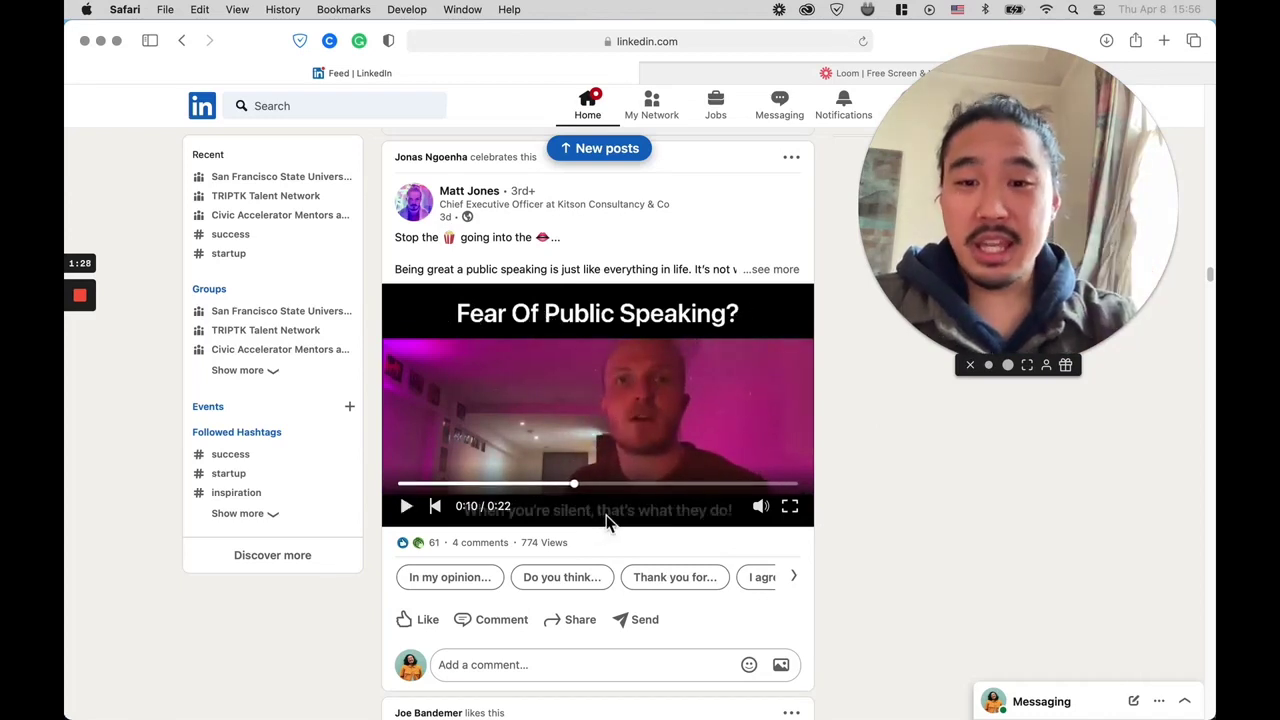
scroll(606, 520, "down", 2)
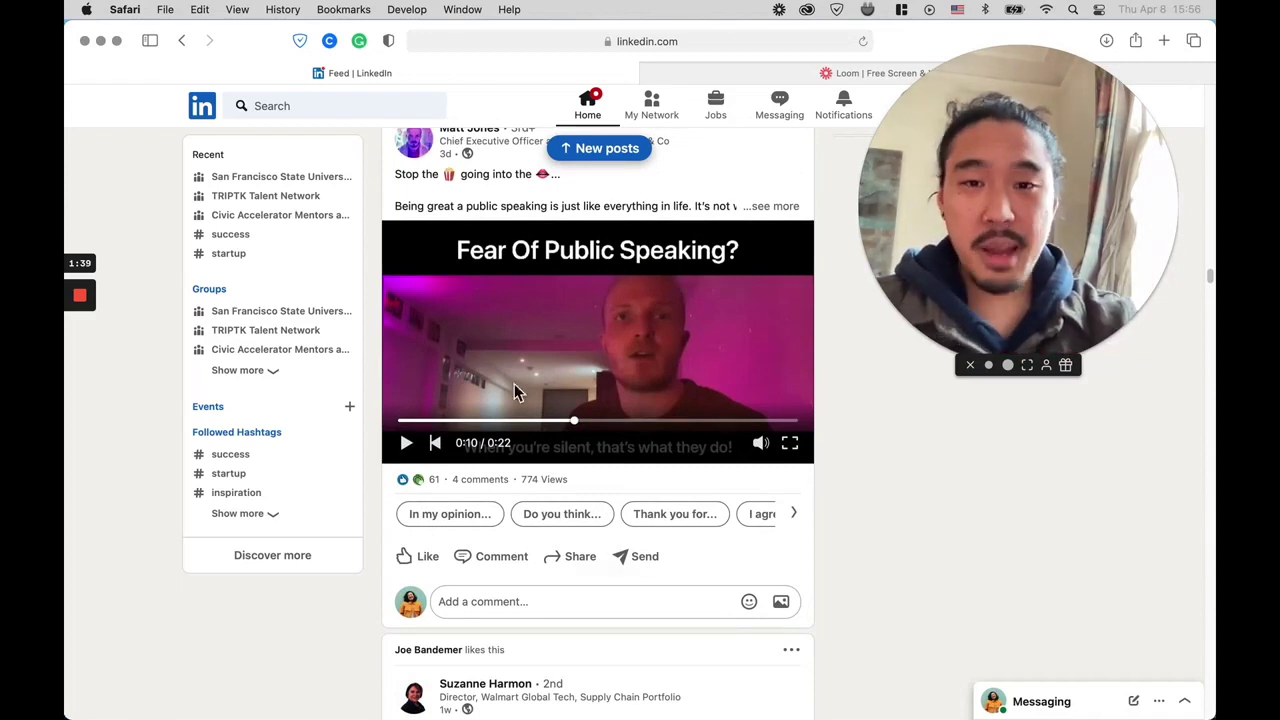
Switch to the desktop with Chrome on milk.video and hide the Dock
key("ctrl+Up")
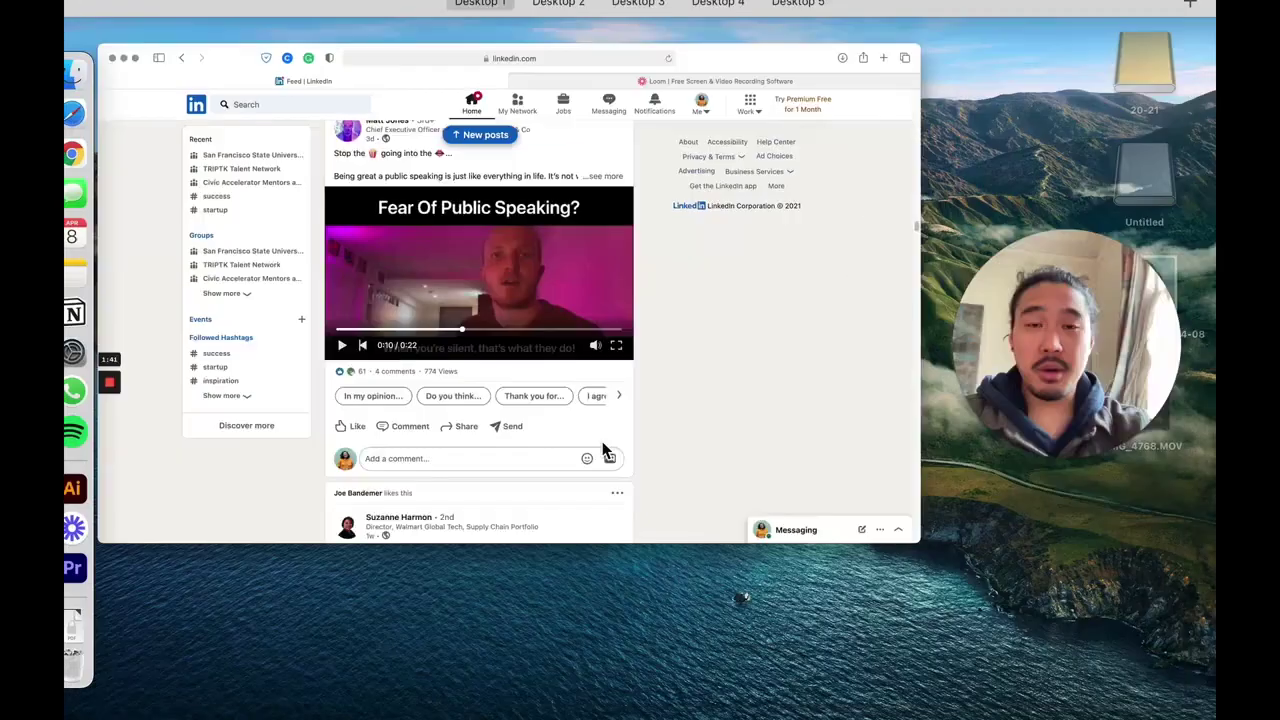
key("ctrl+Right")
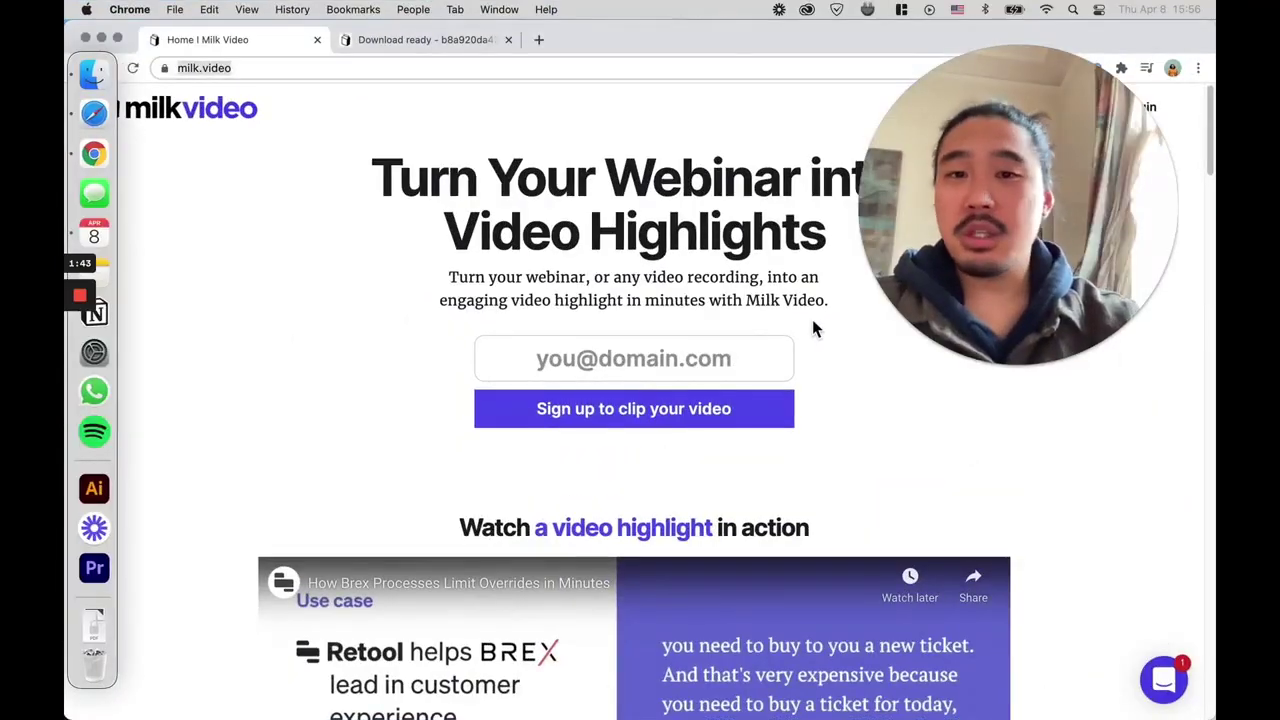
key("ctrl+Up")
left_click(794, 160)
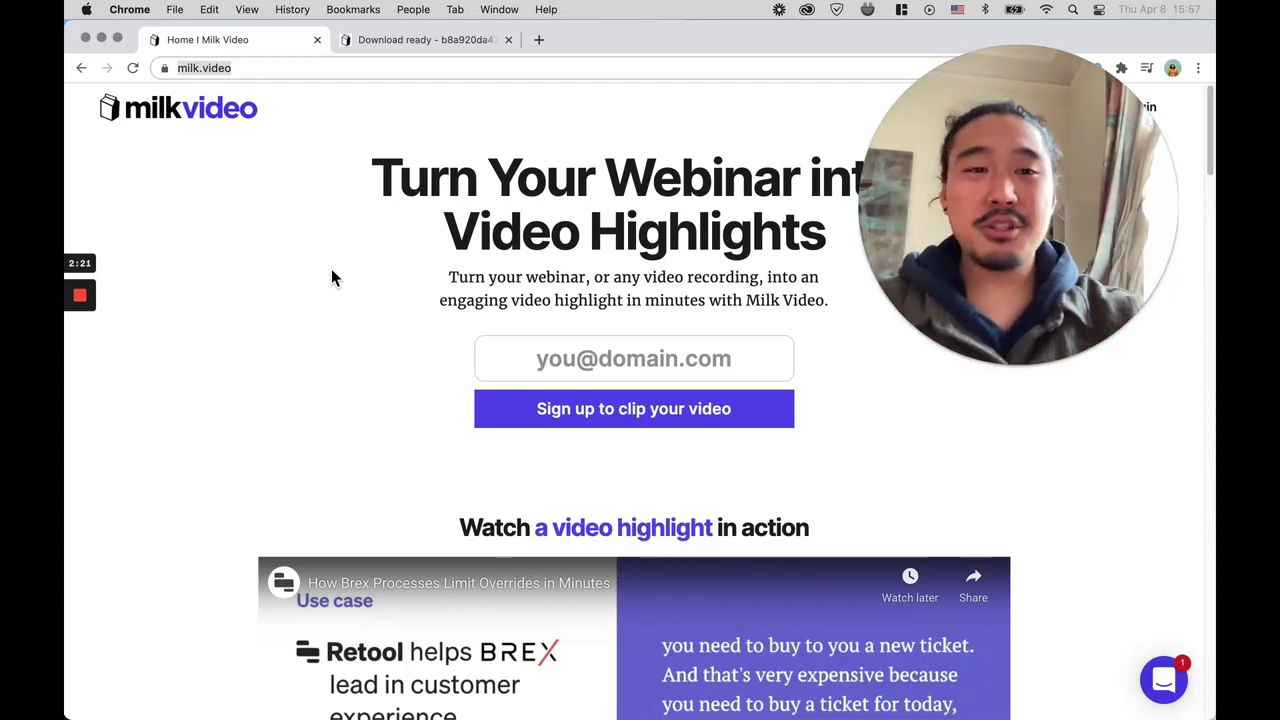
Open the All uploads list and switch to the Uploads - Milk Video tab
left_click(440, 45)
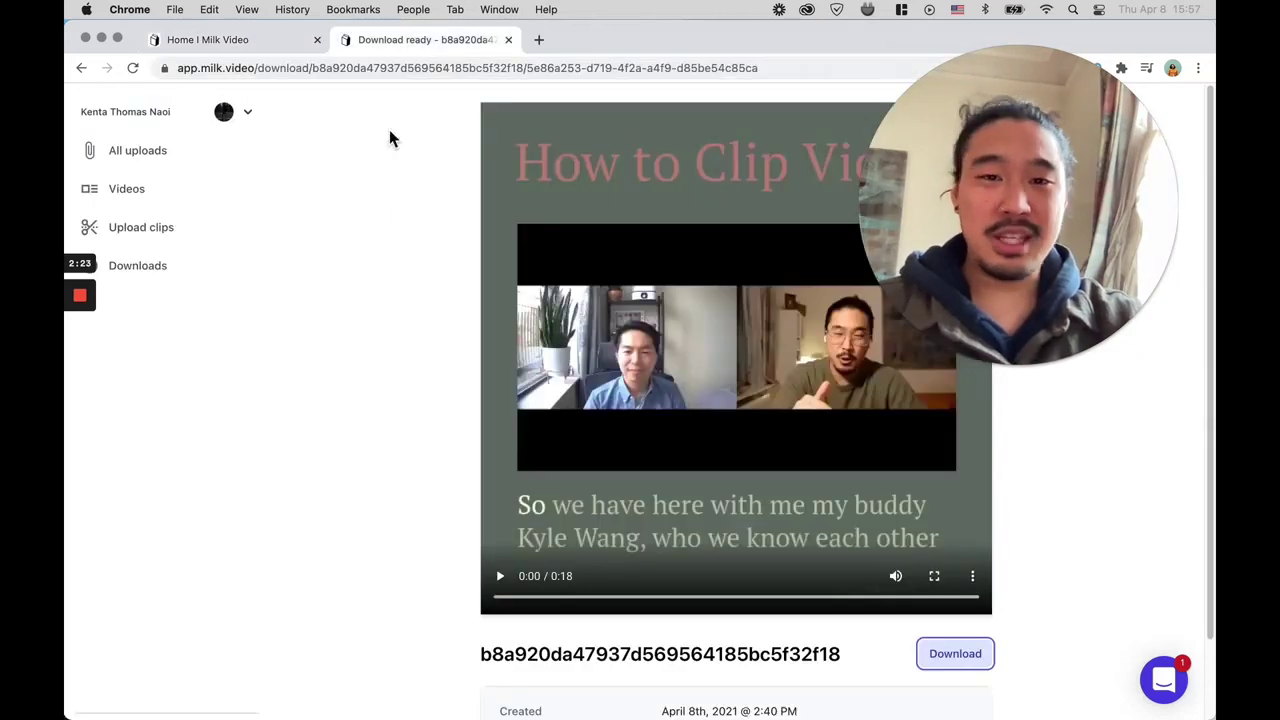
left_click(160, 152)
left_click(259, 37)
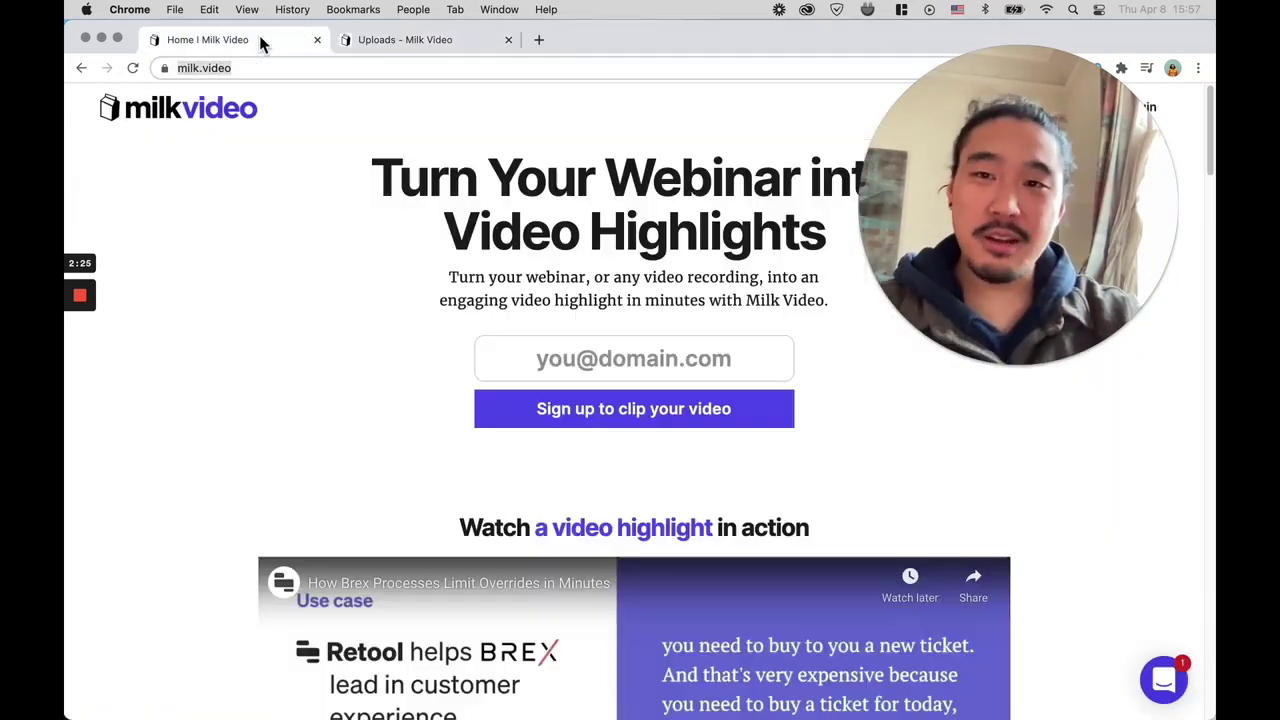
left_click(410, 42)
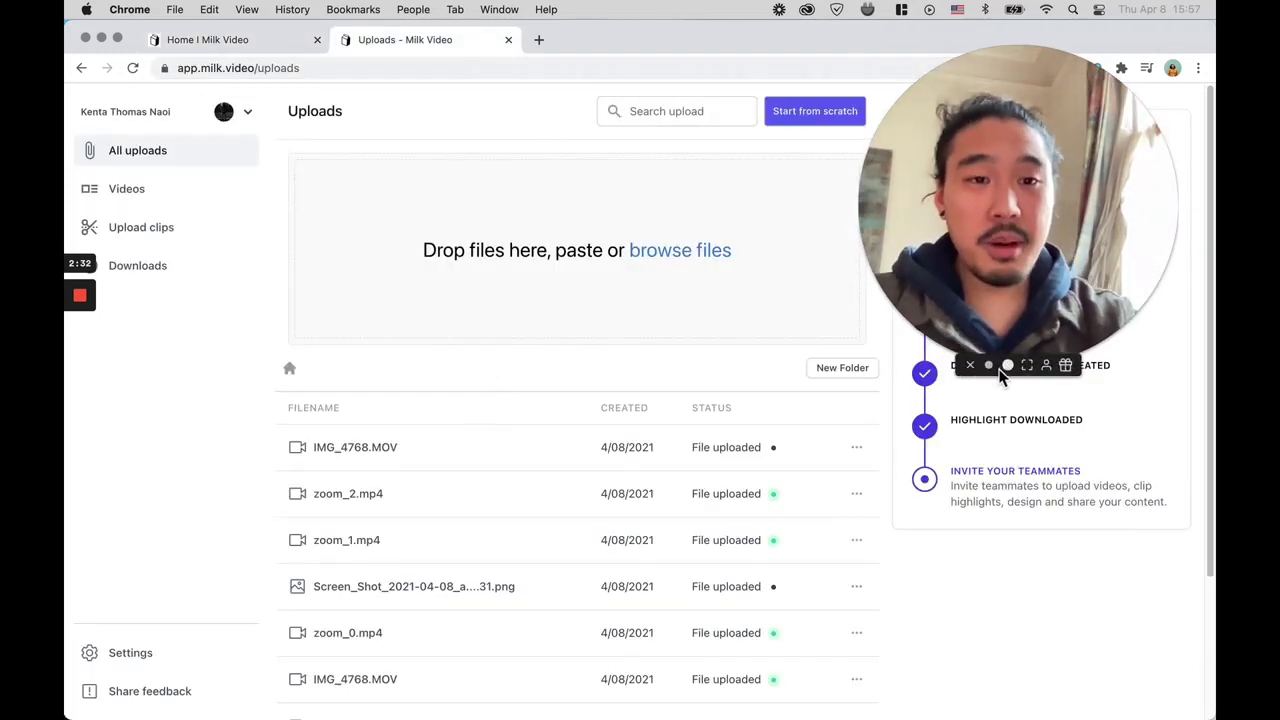
left_click(999, 369)
left_click_drag(985, 308, 1115, 220)
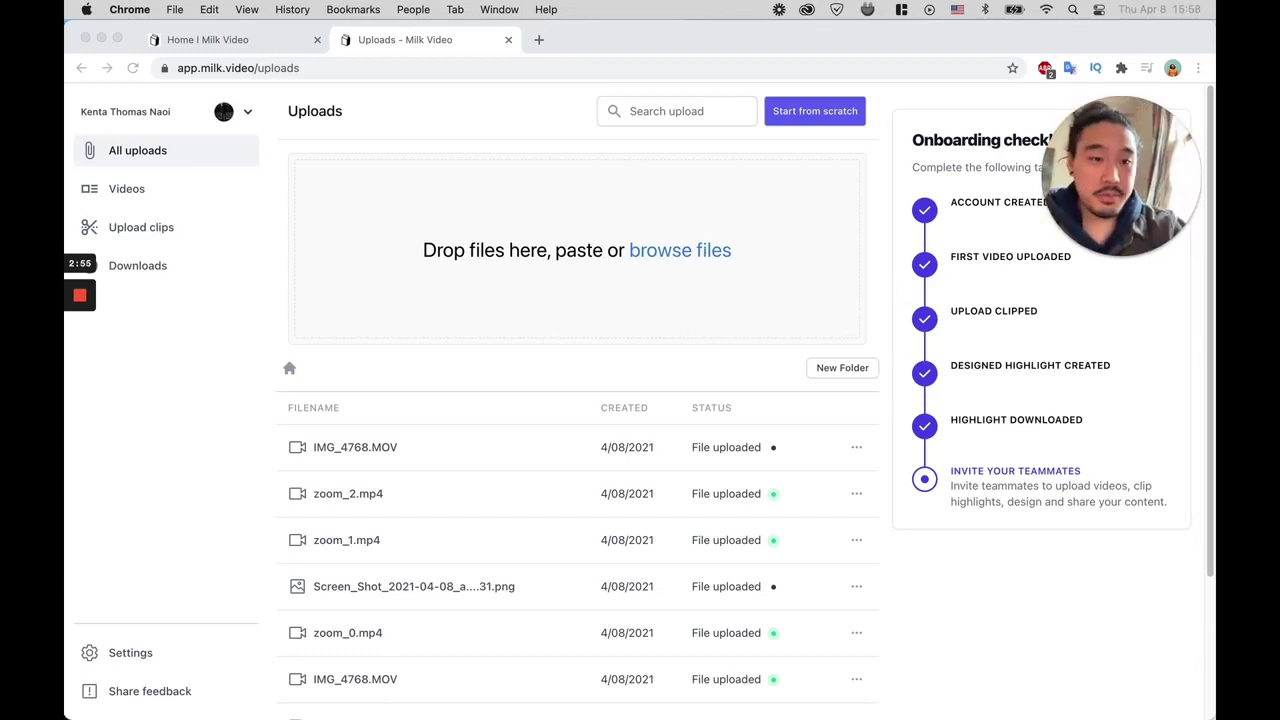
Bring the recordings folder beside the browser and preview zoom_2.mp4 around 27 minutes
key("ctrl+alt+Left")
left_click(1141, 437)
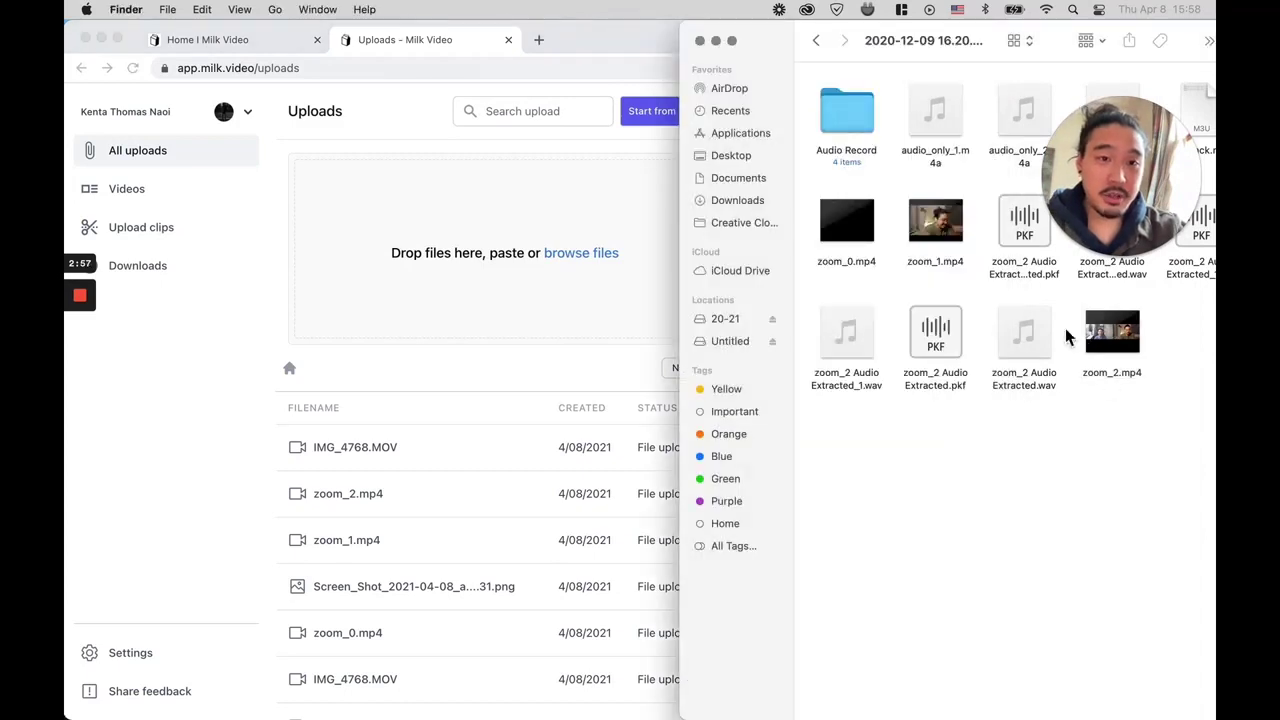
left_click(1100, 340)
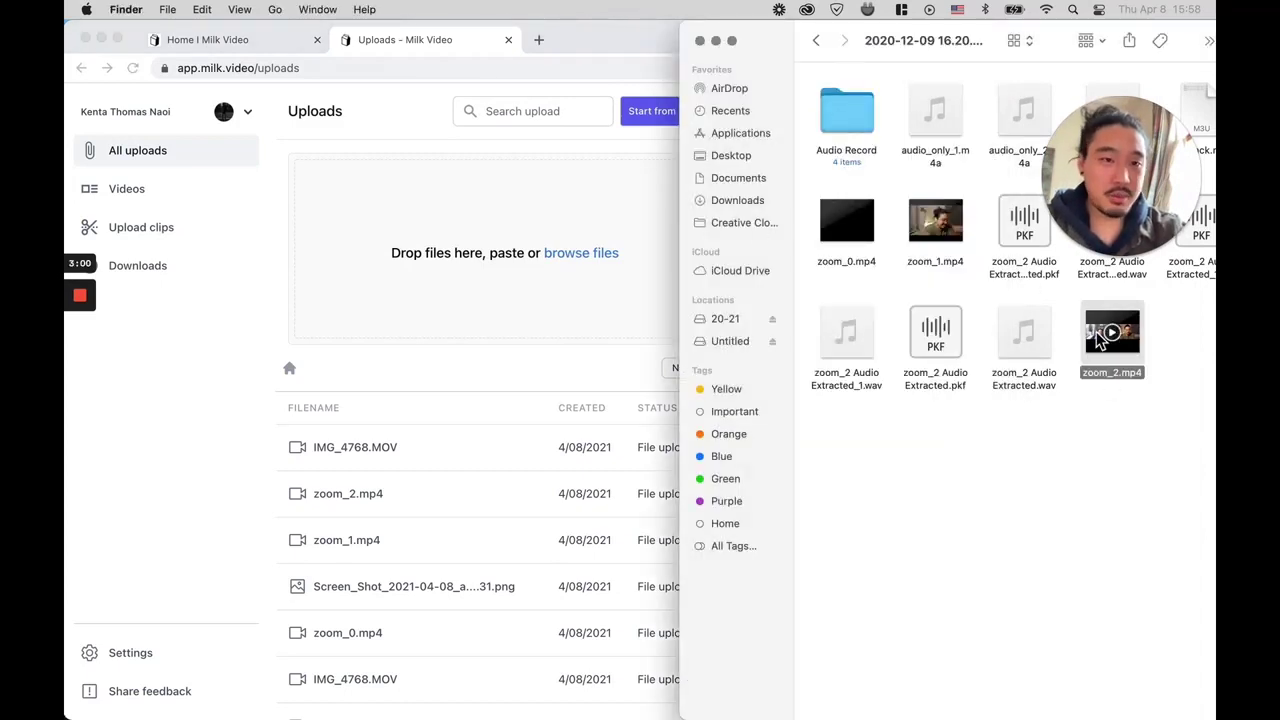
key("space")
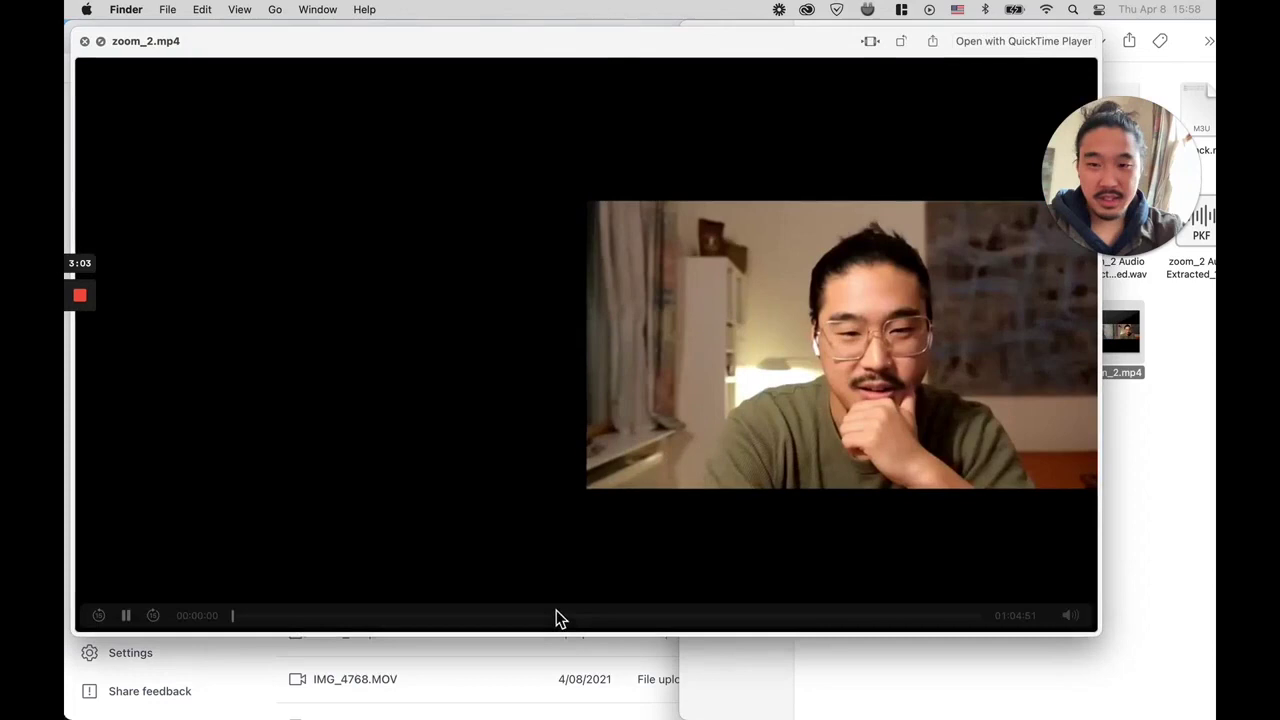
left_click(548, 617)
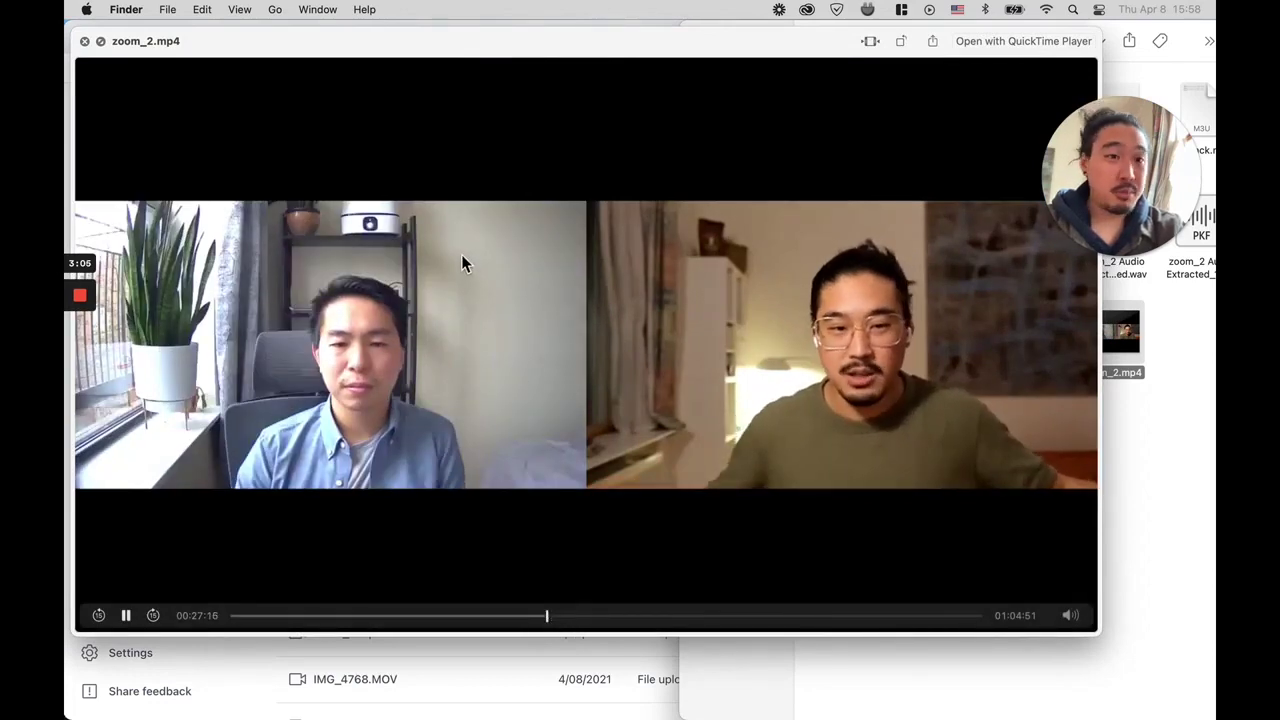
Close the preview and drag zoom_2.mp4 into Milk Video's Drop files zone
key("space")
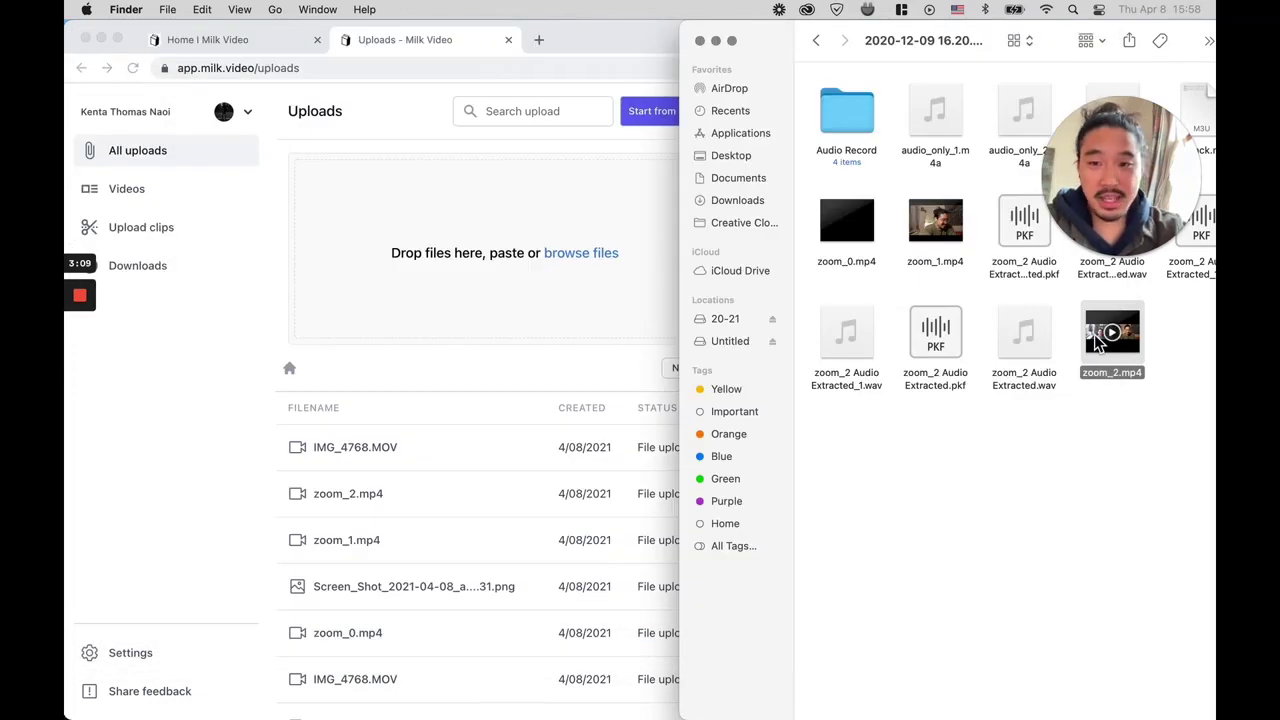
left_click_drag(1097, 343, 485, 310)
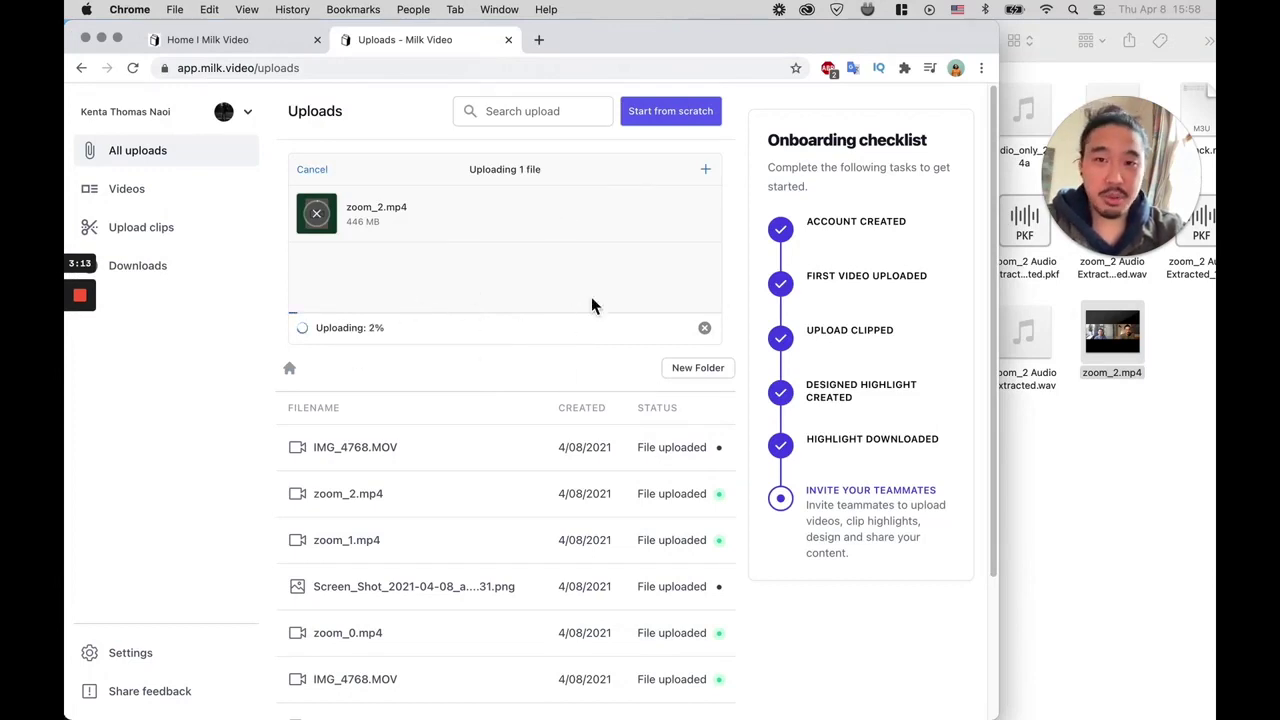
scroll(515, 420, "down", 1)
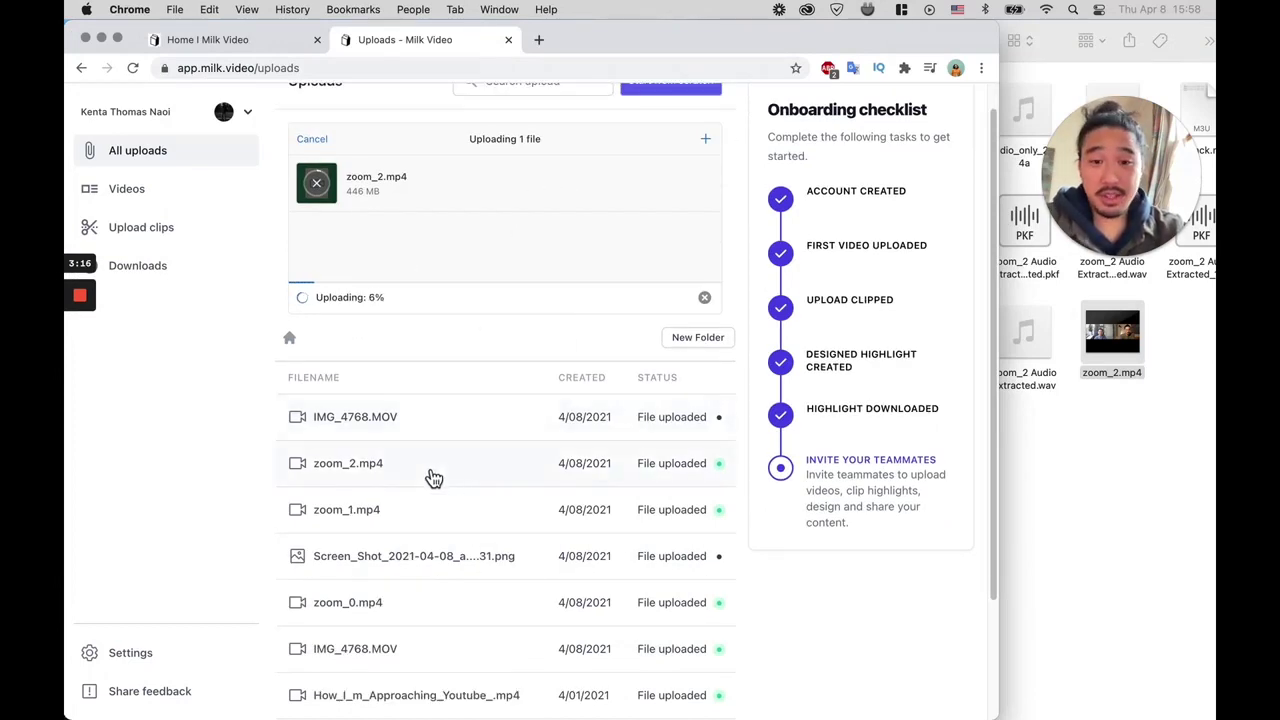
Open zoom_2.mp4's transcript editor and widen the Chrome window
scroll(430, 477, "down", 1)
left_click(400, 446)
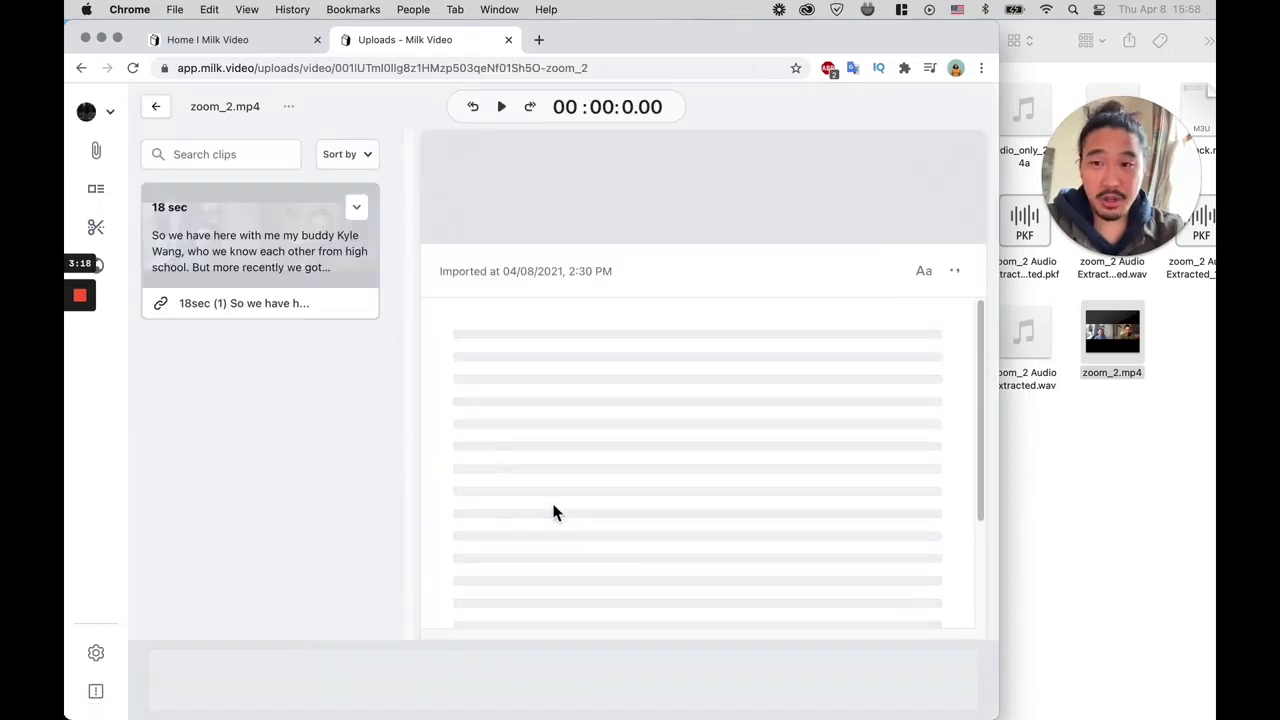
scroll(558, 497, "down", 15)
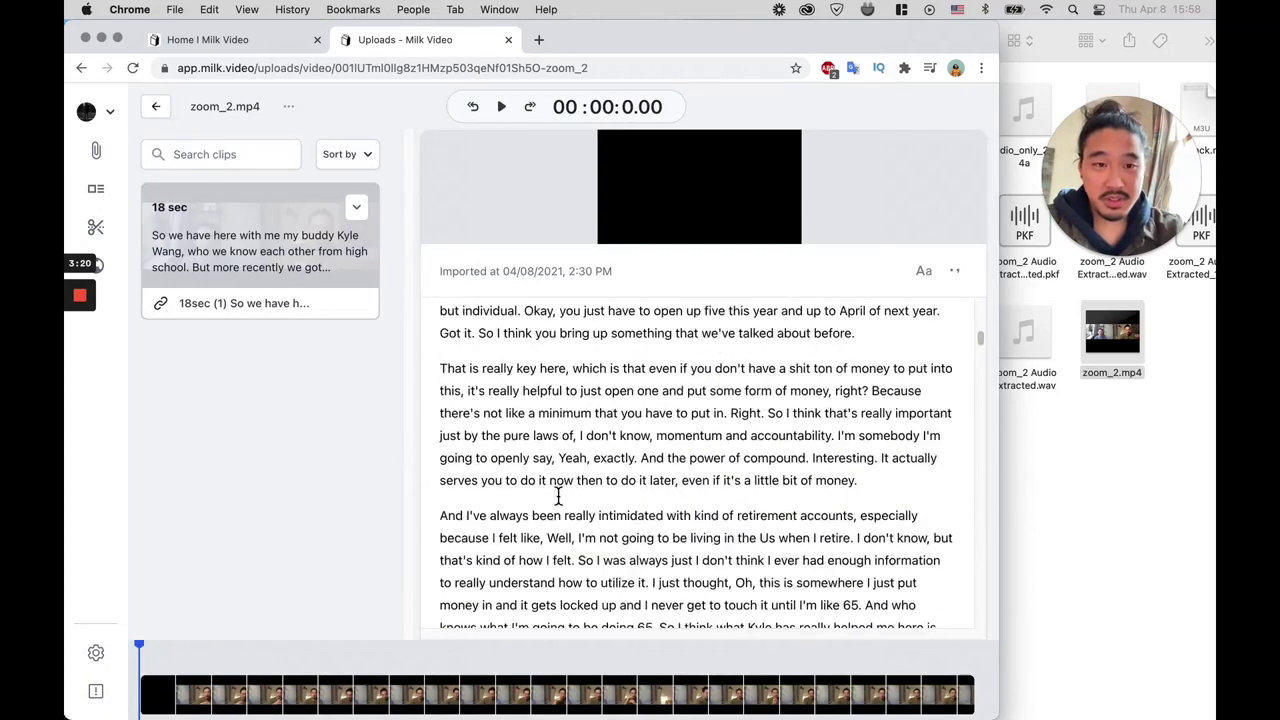
scroll(558, 497, "down", 5)
scroll(770, 530, "down", 10)
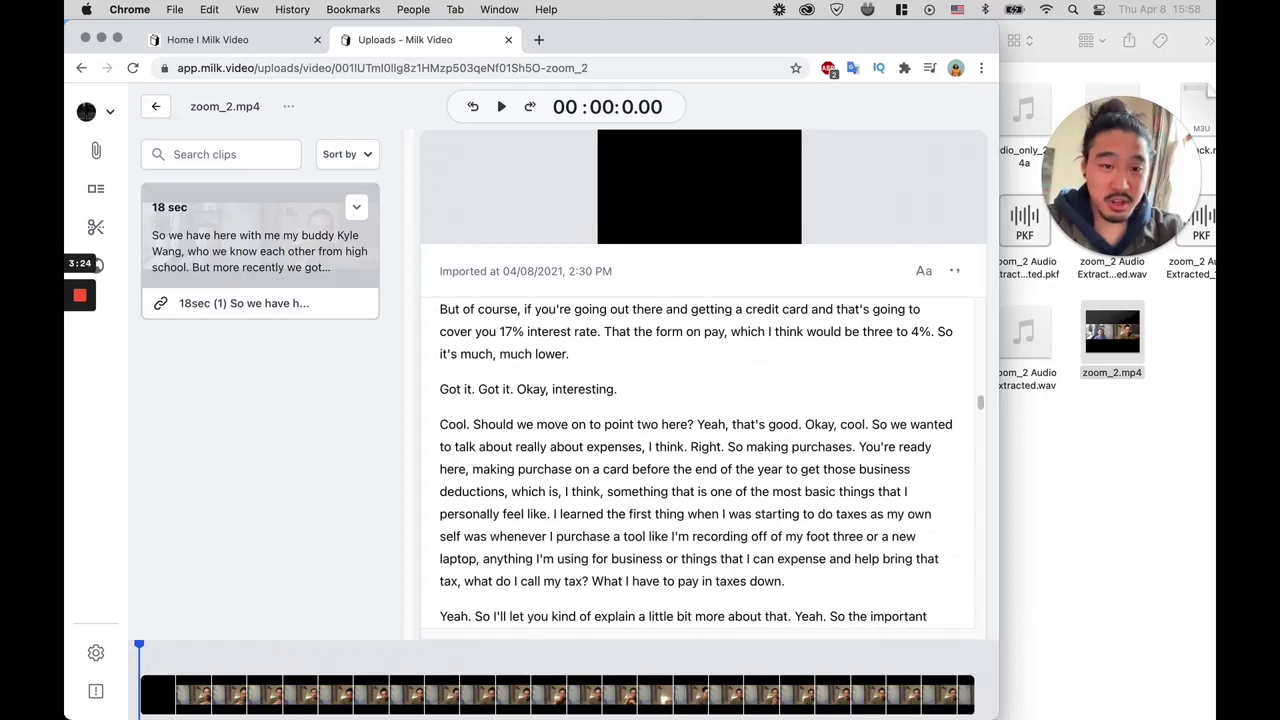
left_click_drag(997, 712, 1213, 714)
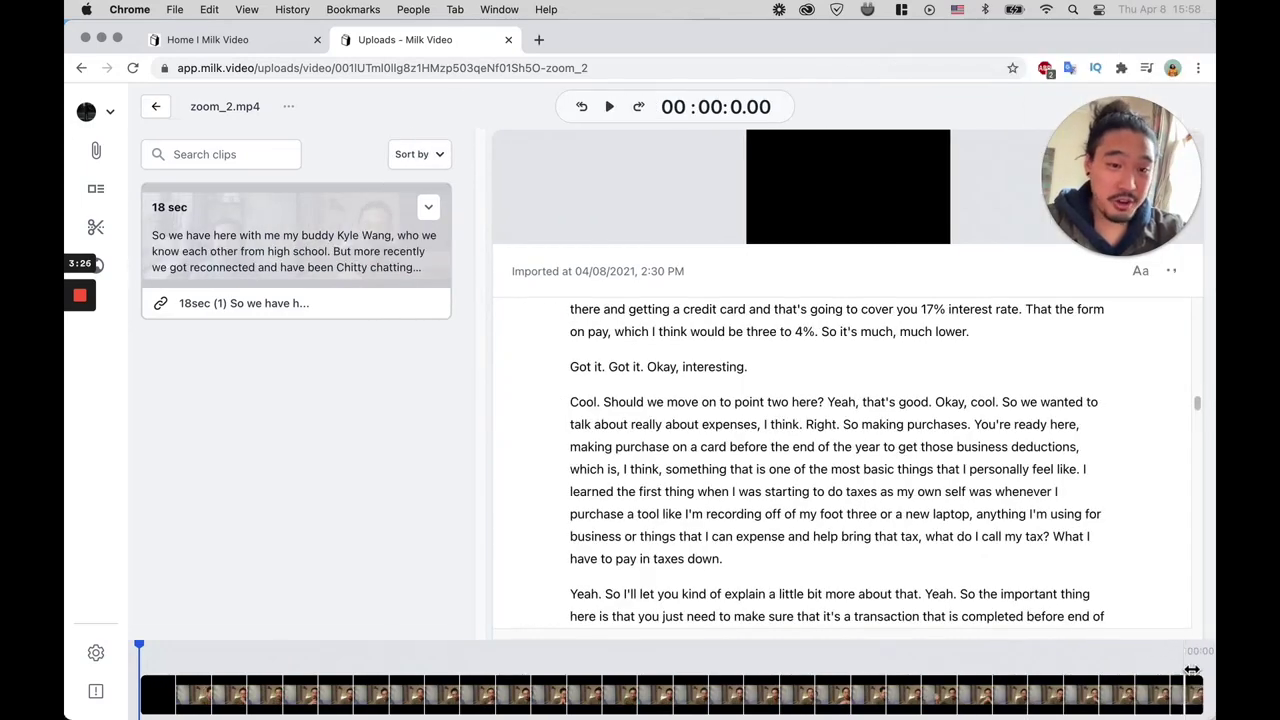
Move the playhead to the health insurance passage in the transcript
scroll(1040, 545, "down", 20)
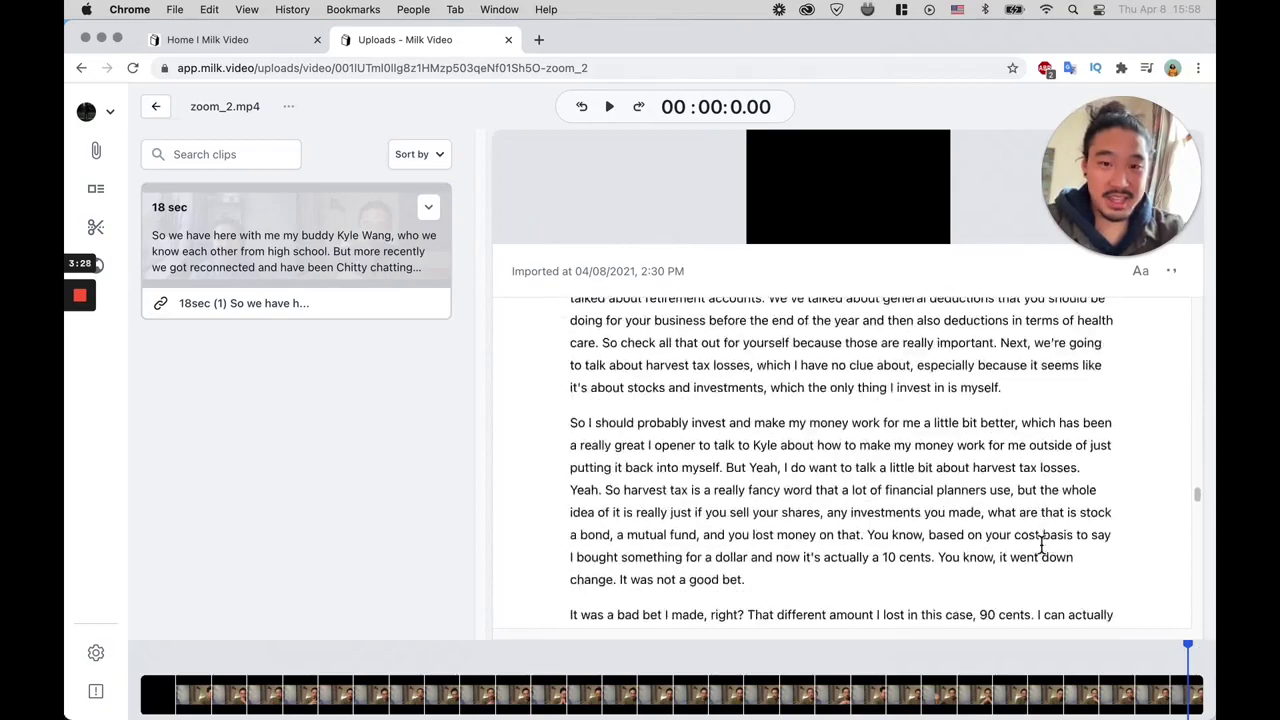
scroll(1041, 545, "up", 15)
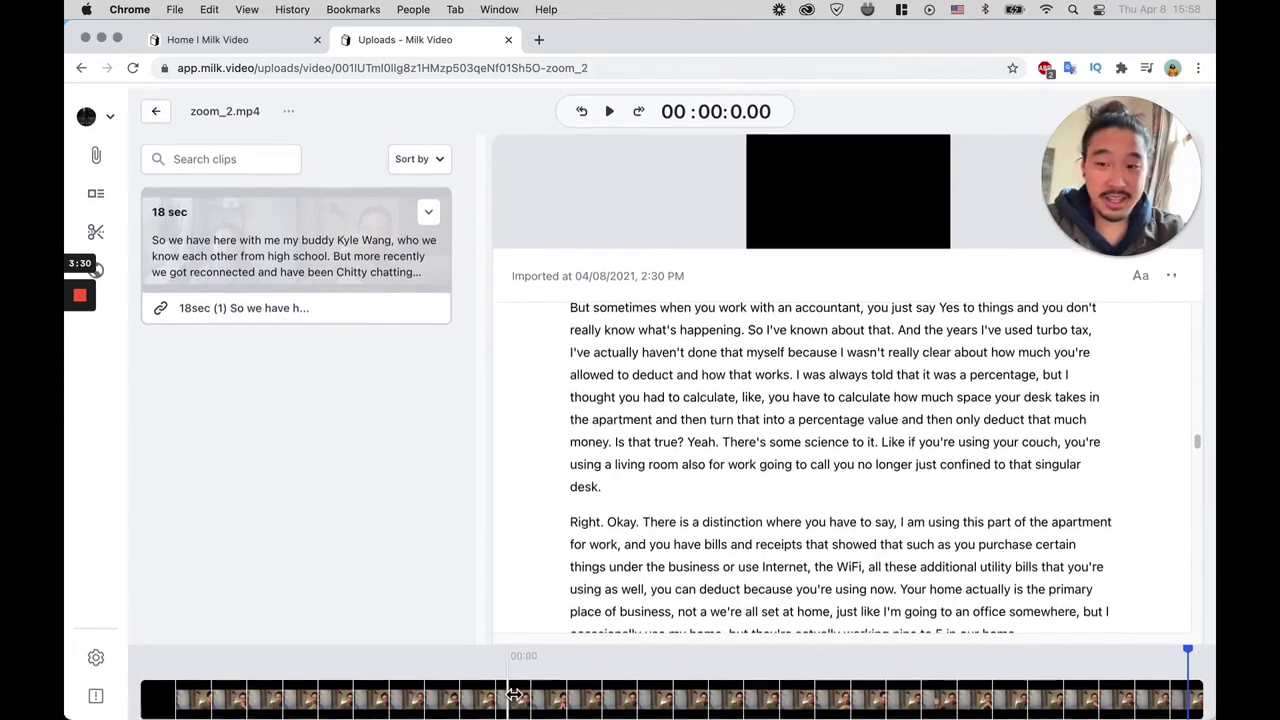
scroll(318, 708, "down", 1)
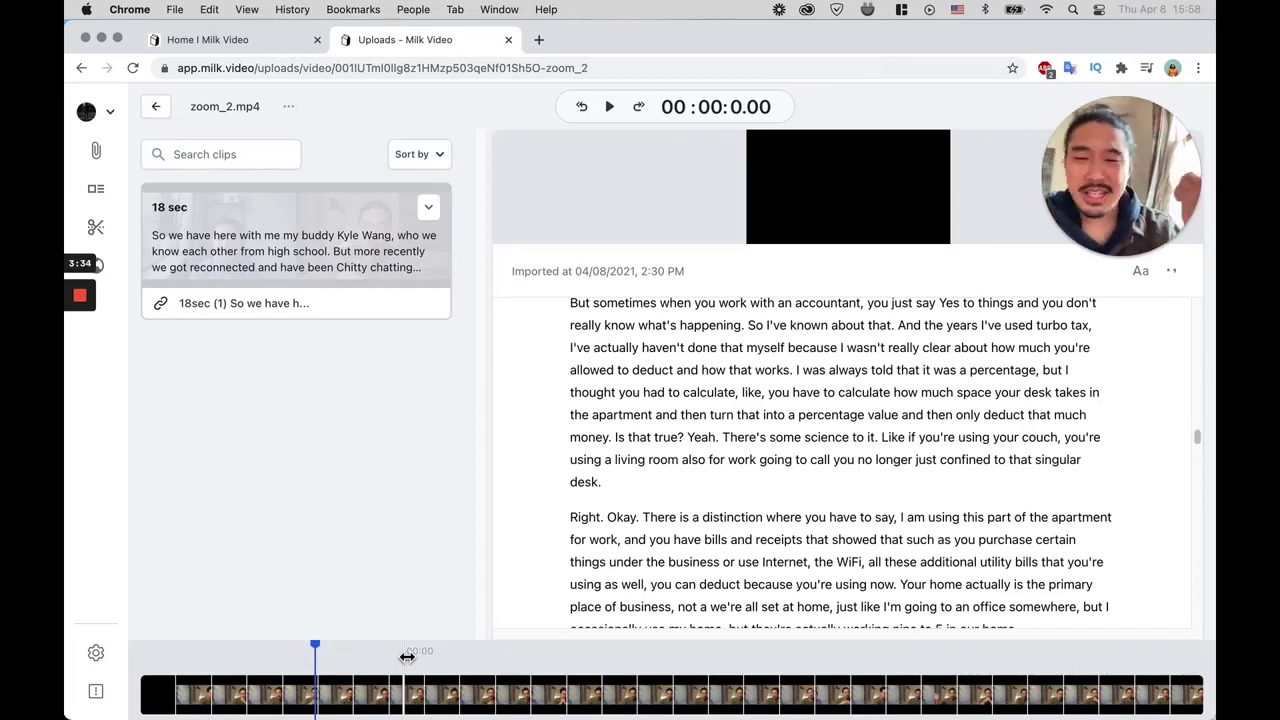
scroll(686, 580, "down", 10)
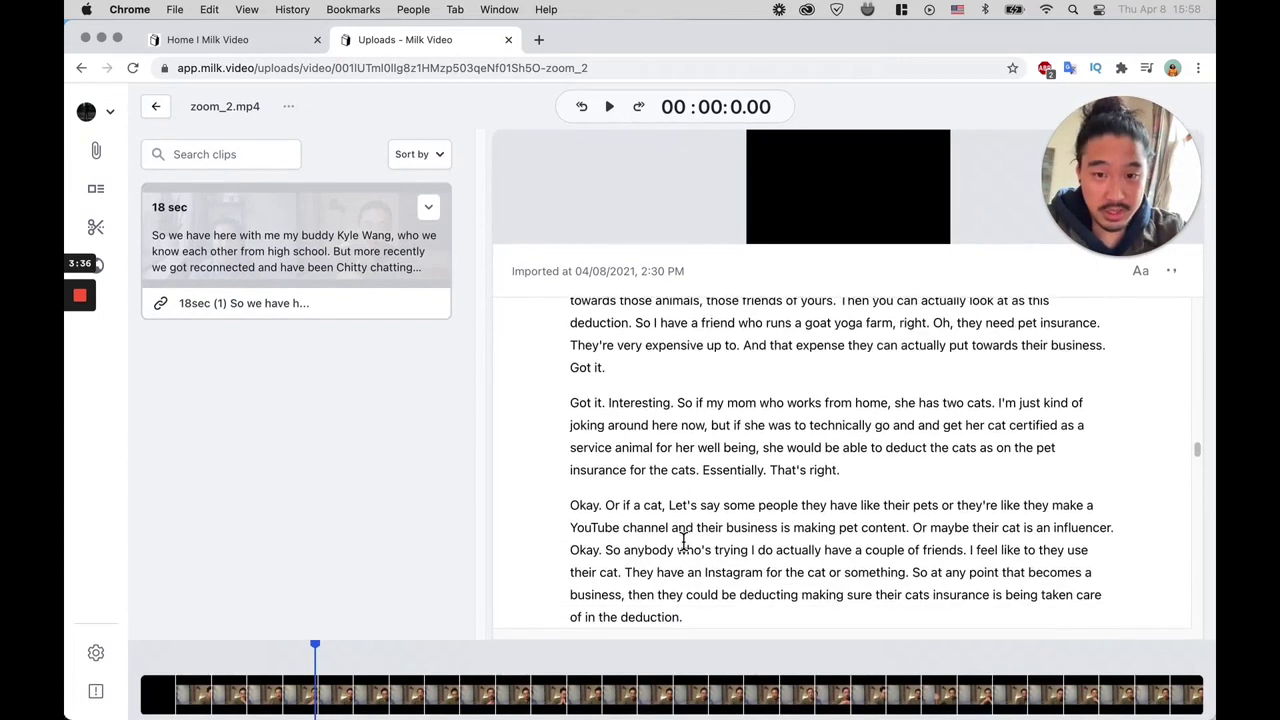
scroll(684, 540, "down", 3)
scroll(684, 540, "down", 5)
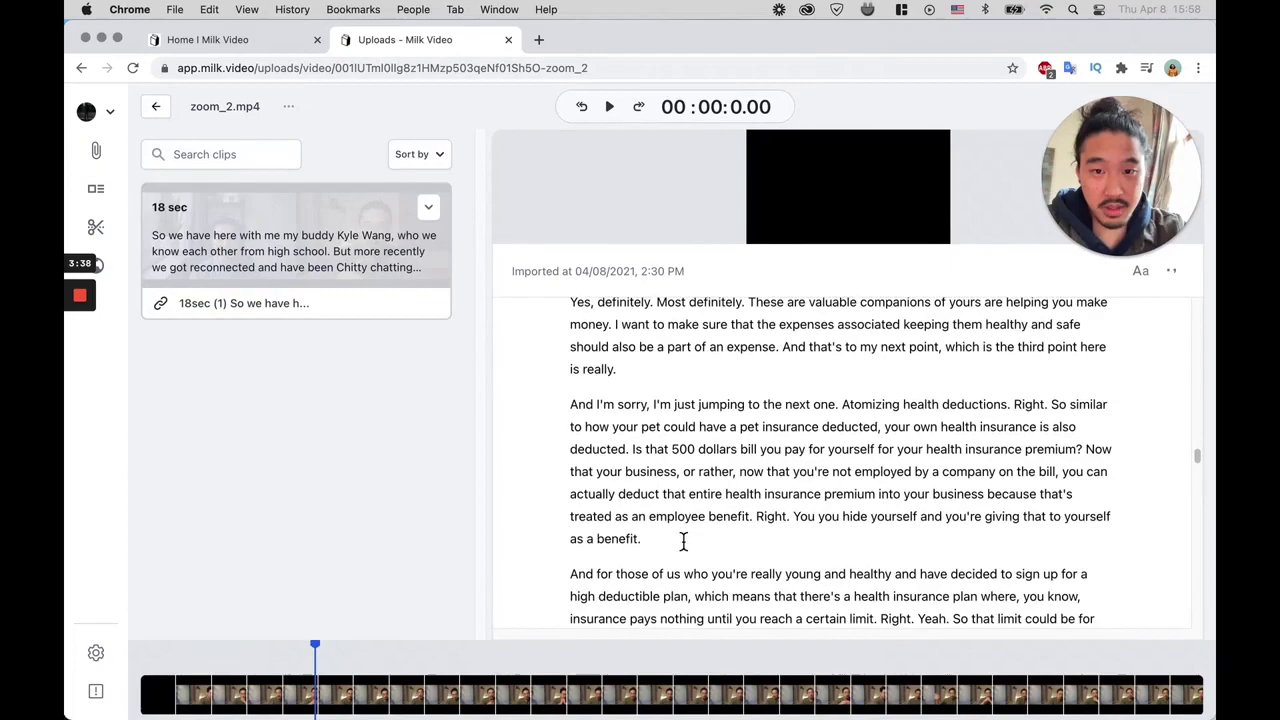
scroll(684, 540, "down", 5)
left_click(679, 517)
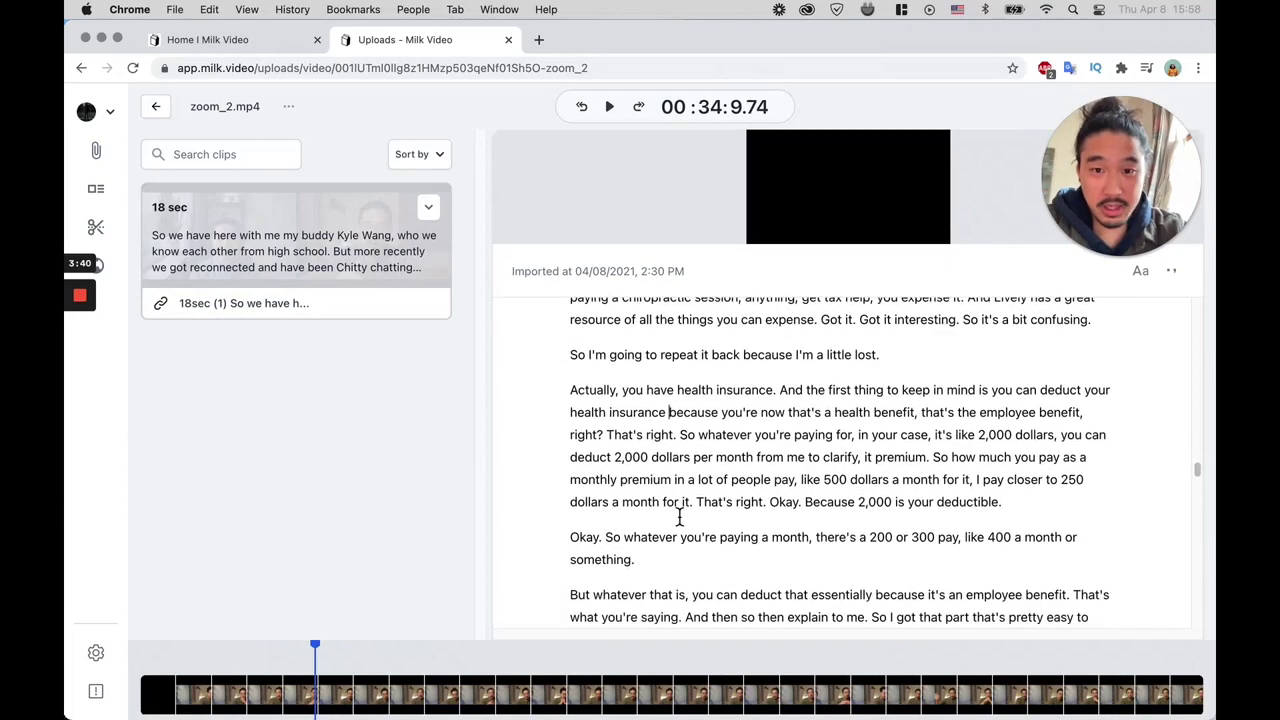
Select the transcript paragraph beginning 'Just make sure'
scroll(669, 457, "up", 15)
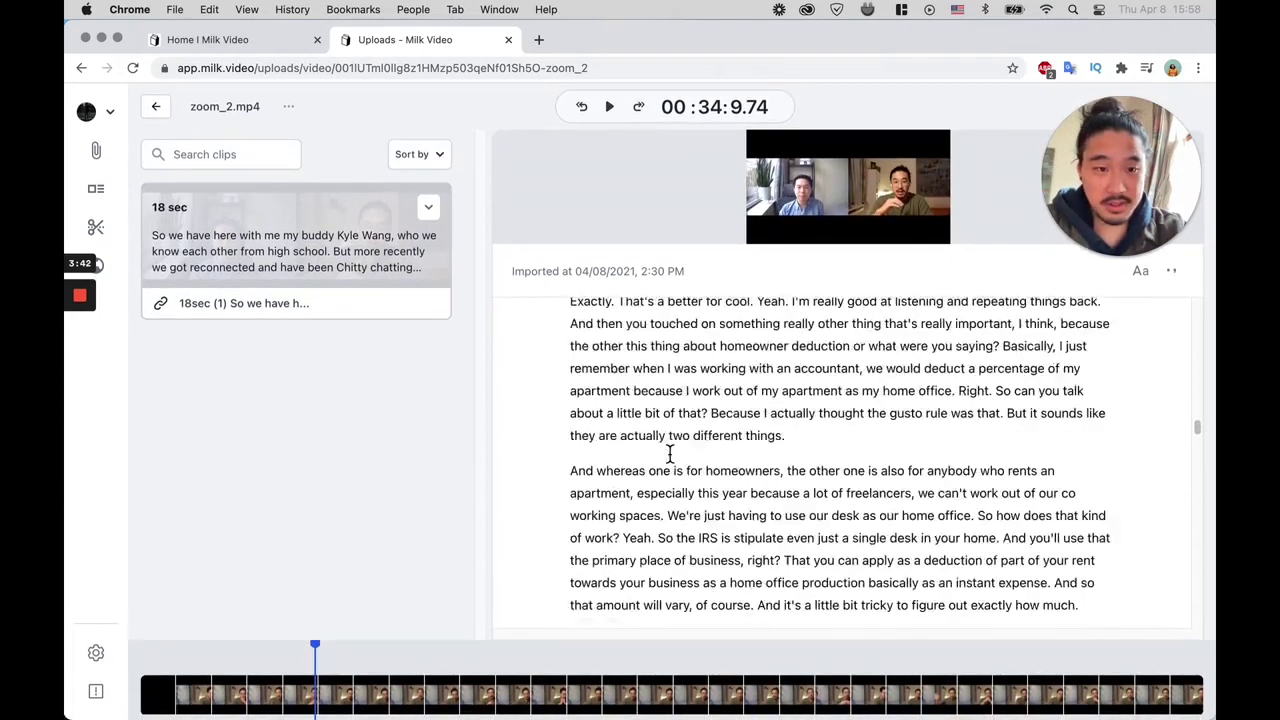
scroll(670, 455, "up", 10)
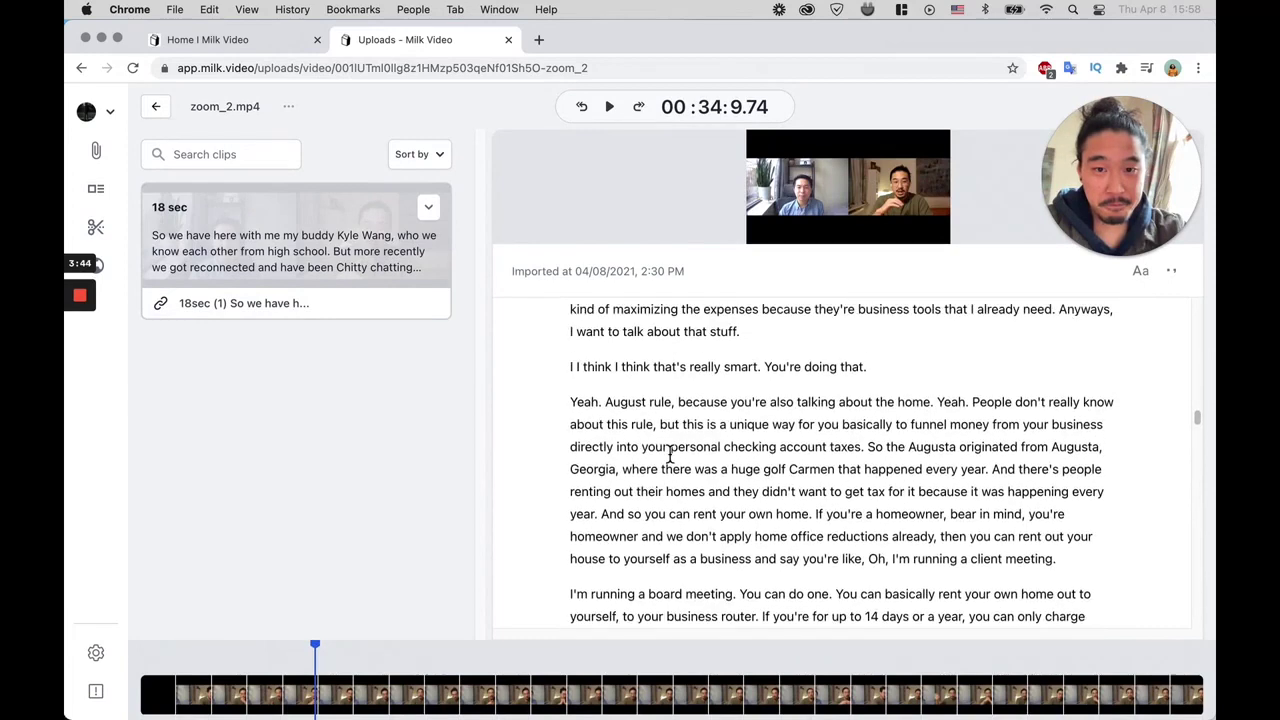
scroll(670, 455, "up", 3)
scroll(670, 455, "up", 5)
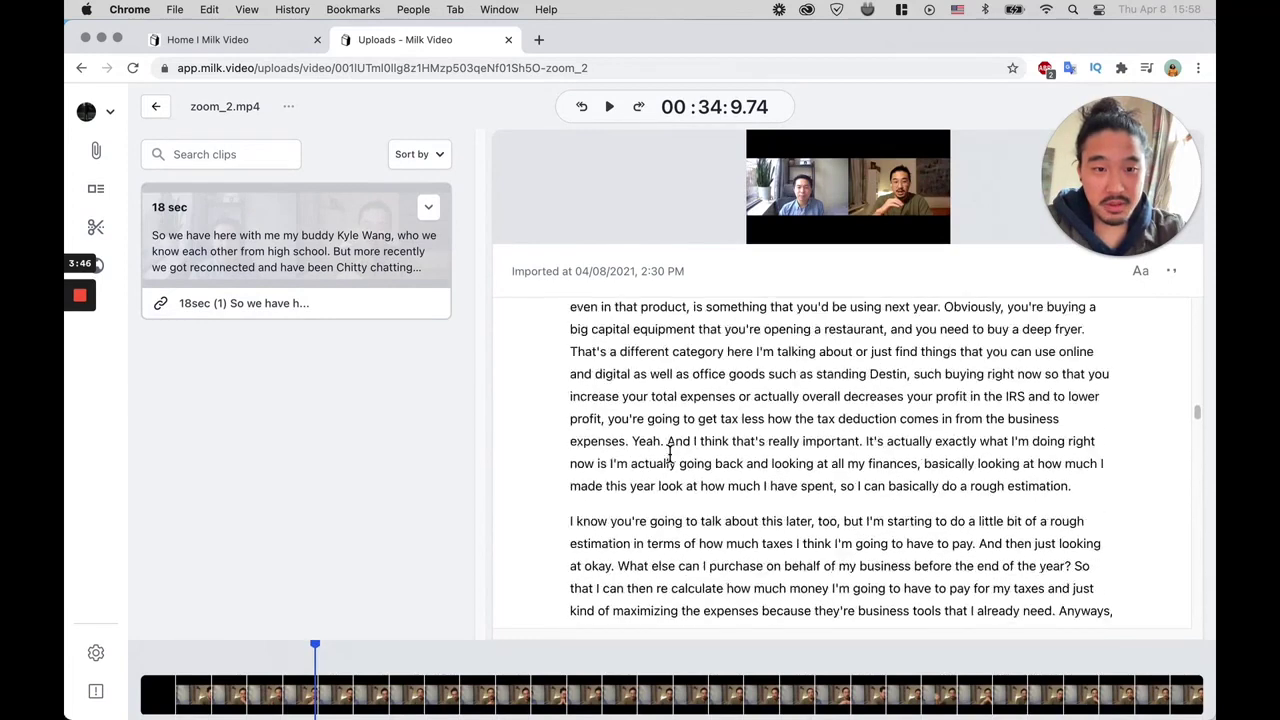
scroll(670, 453, "up", 1)
scroll(670, 453, "down", 1)
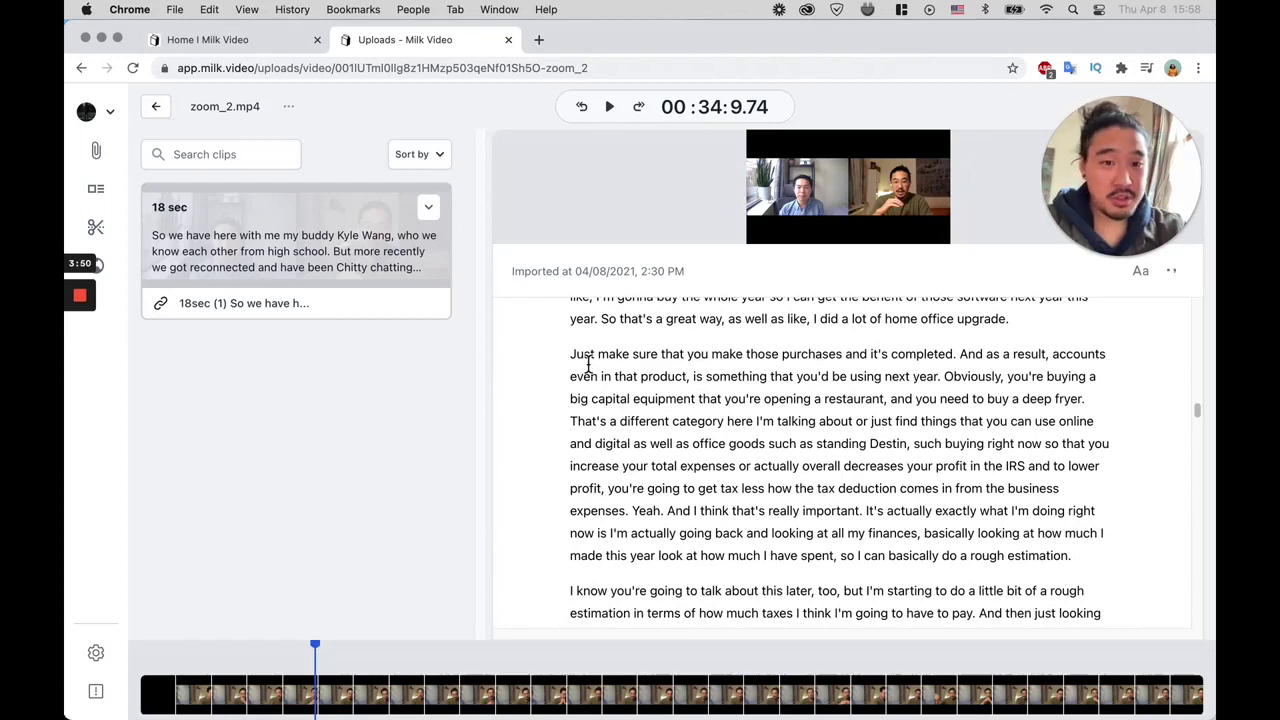
scroll(576, 362, "up", 5)
scroll(574, 360, "down", 5)
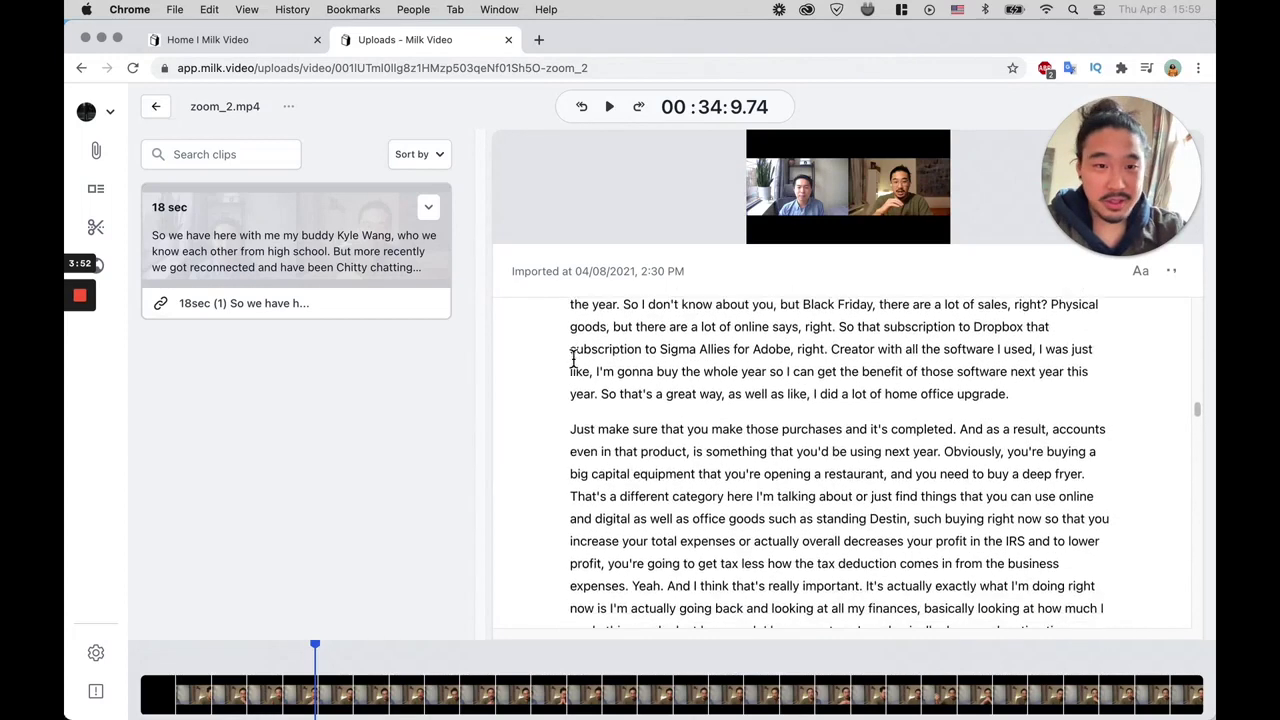
left_click_drag(572, 358, 1081, 560)
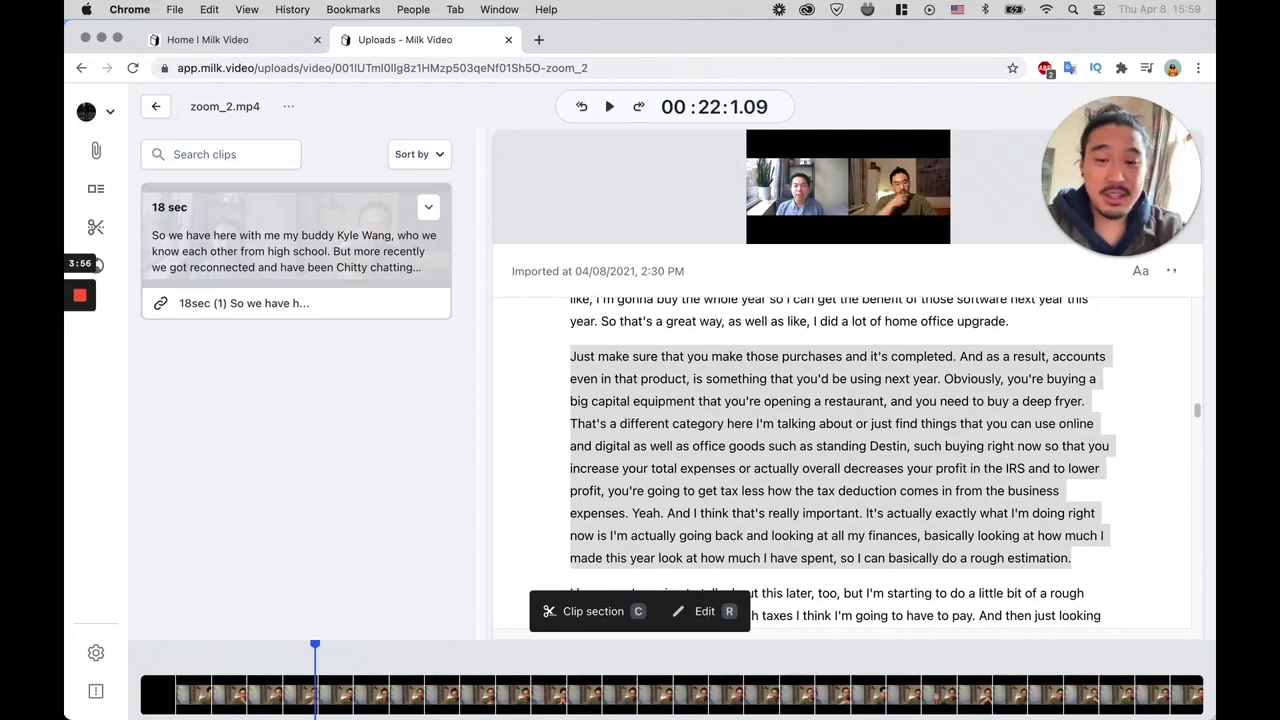
Turn the selected 'Just make sure' paragraph into a clip
key("c")
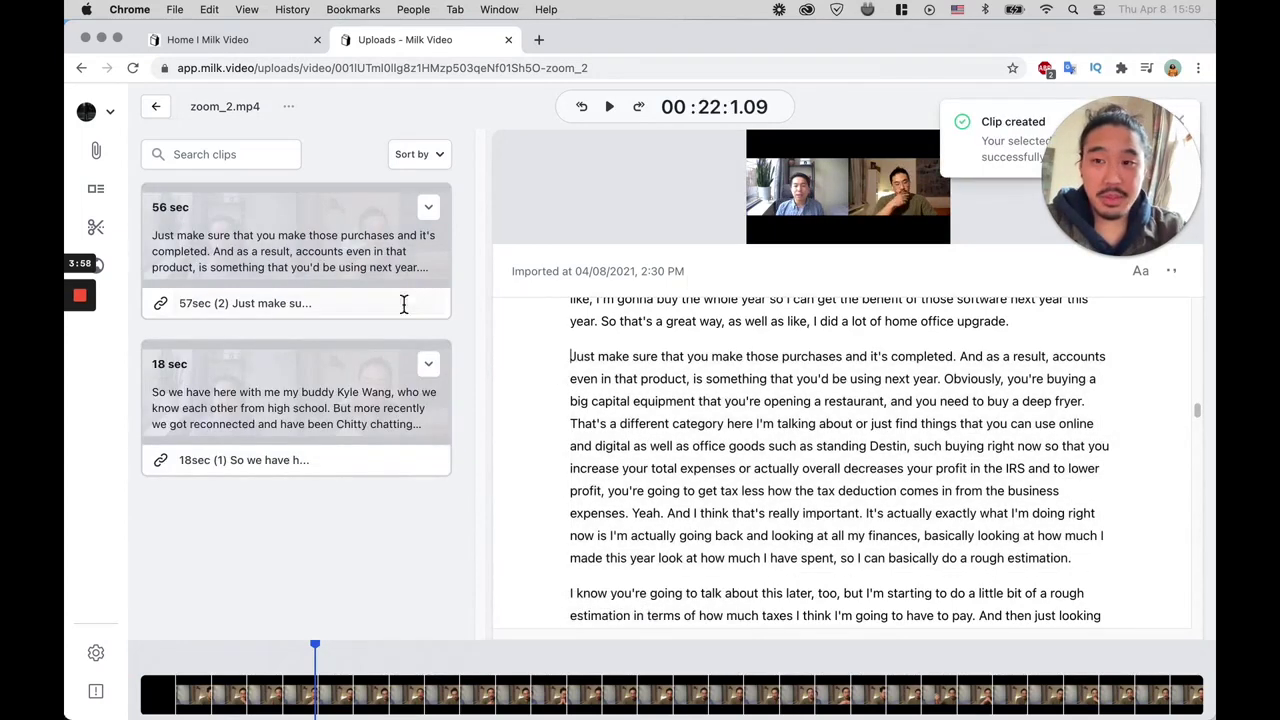
mouse_move(323, 254)
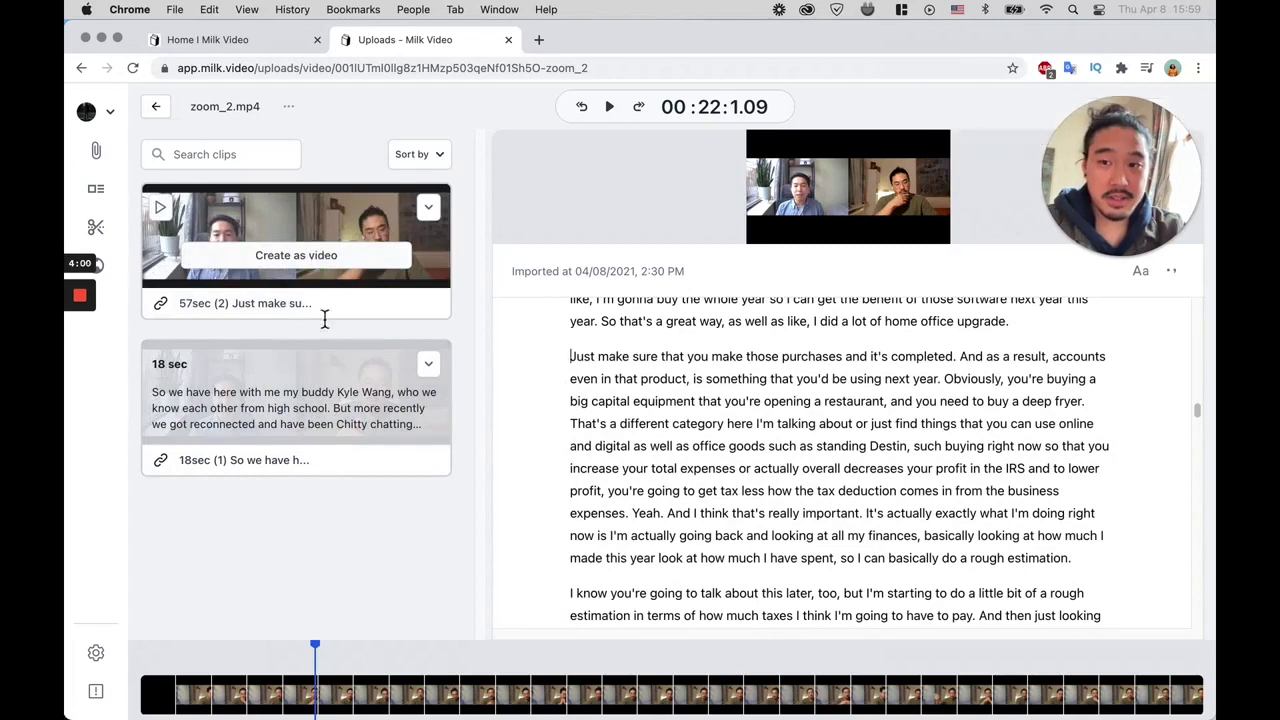
mouse_move(300, 400)
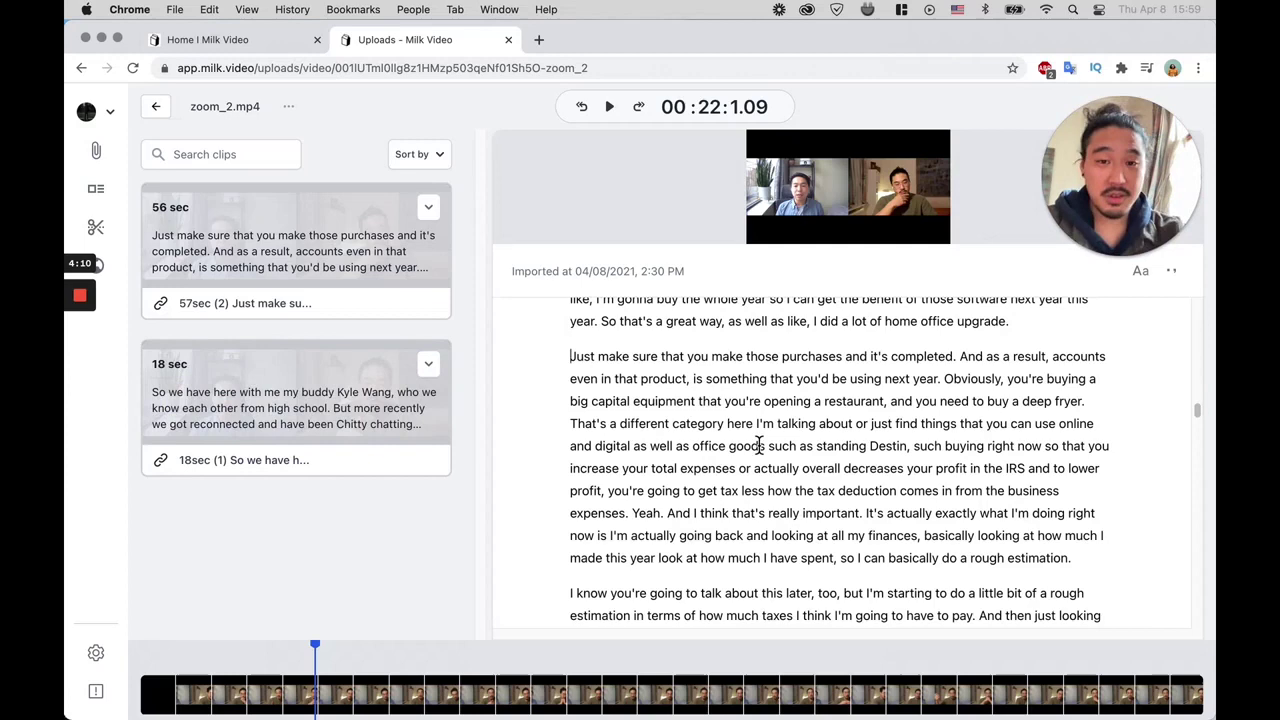
scroll(760, 445, "down", 1)
scroll(760, 445, "down", 5)
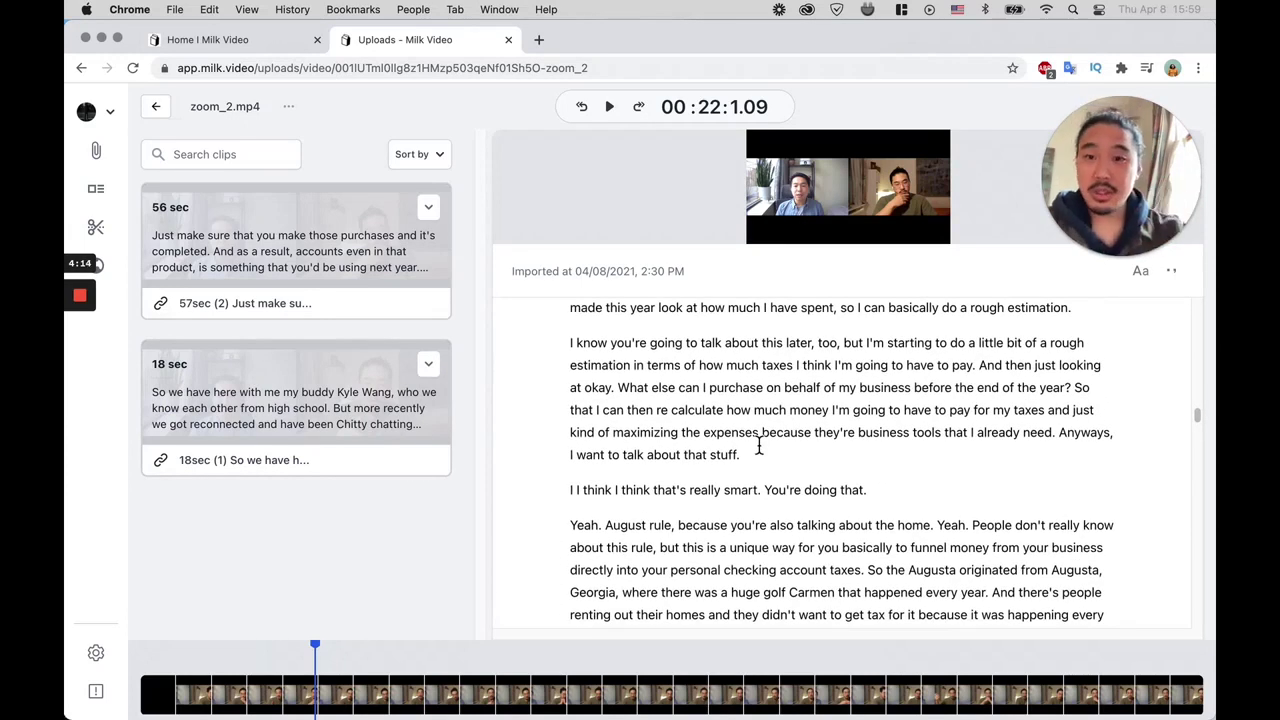
scroll(700, 500, "down", 20)
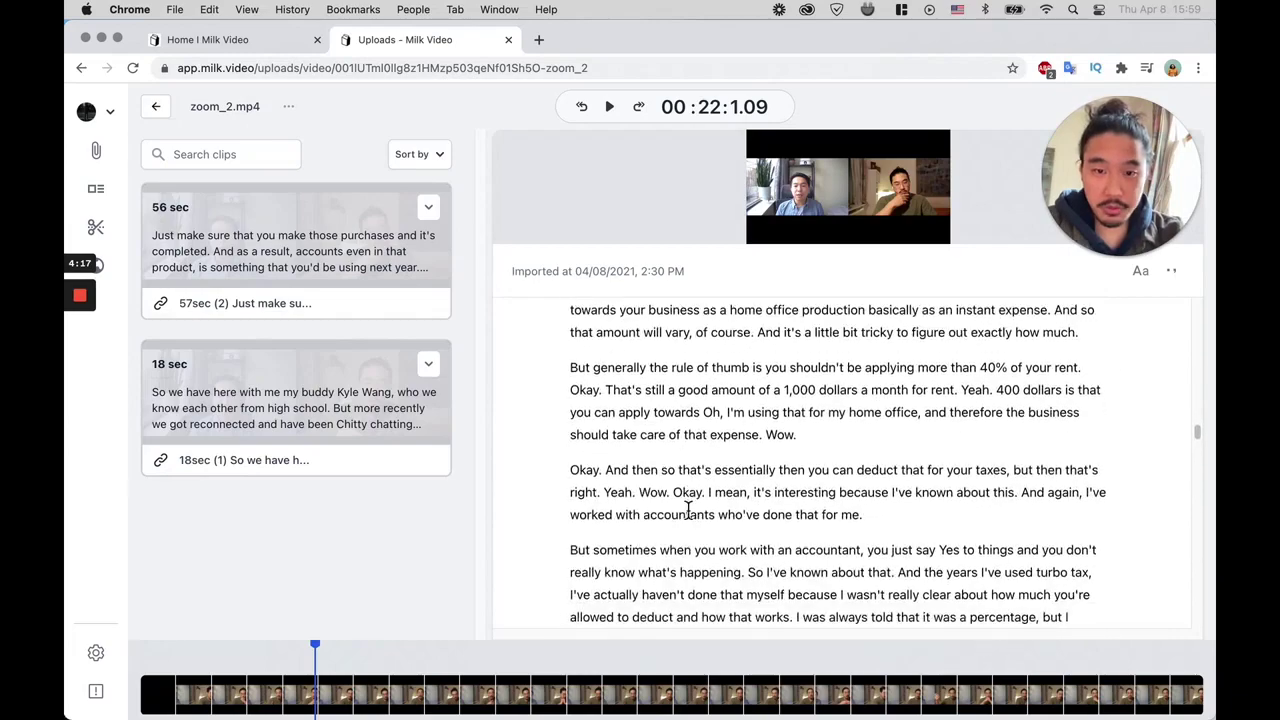
scroll(688, 511, "down", 20)
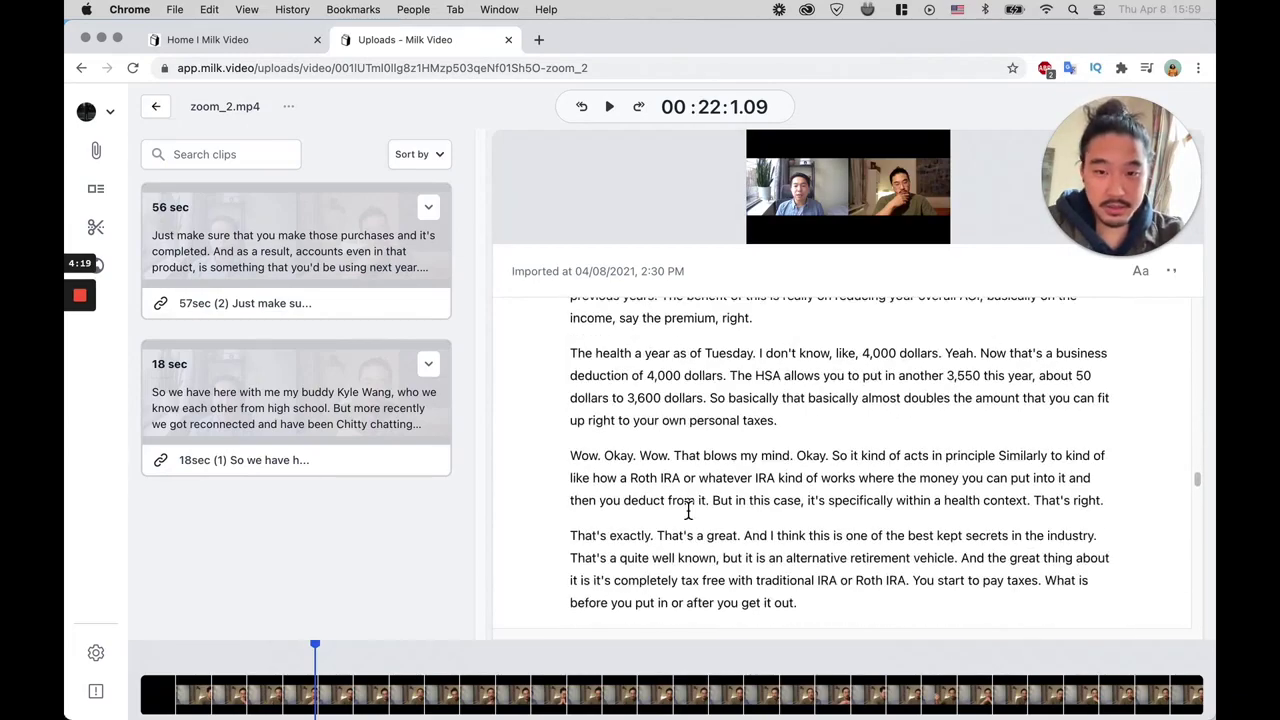
scroll(657, 500, "down", 1)
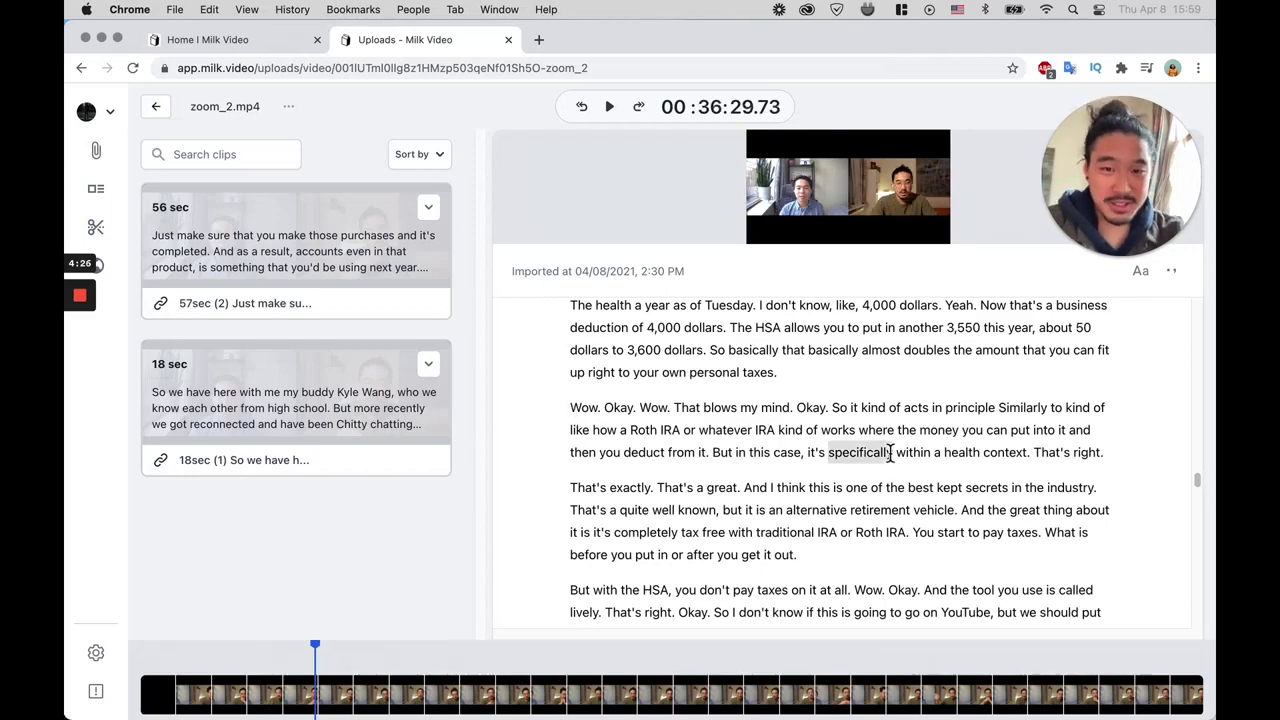
Select three transcript paragraphs and make them into a second clip
triple_click(888, 452)
left_click(800, 455)
scroll(785, 527, "down", 1)
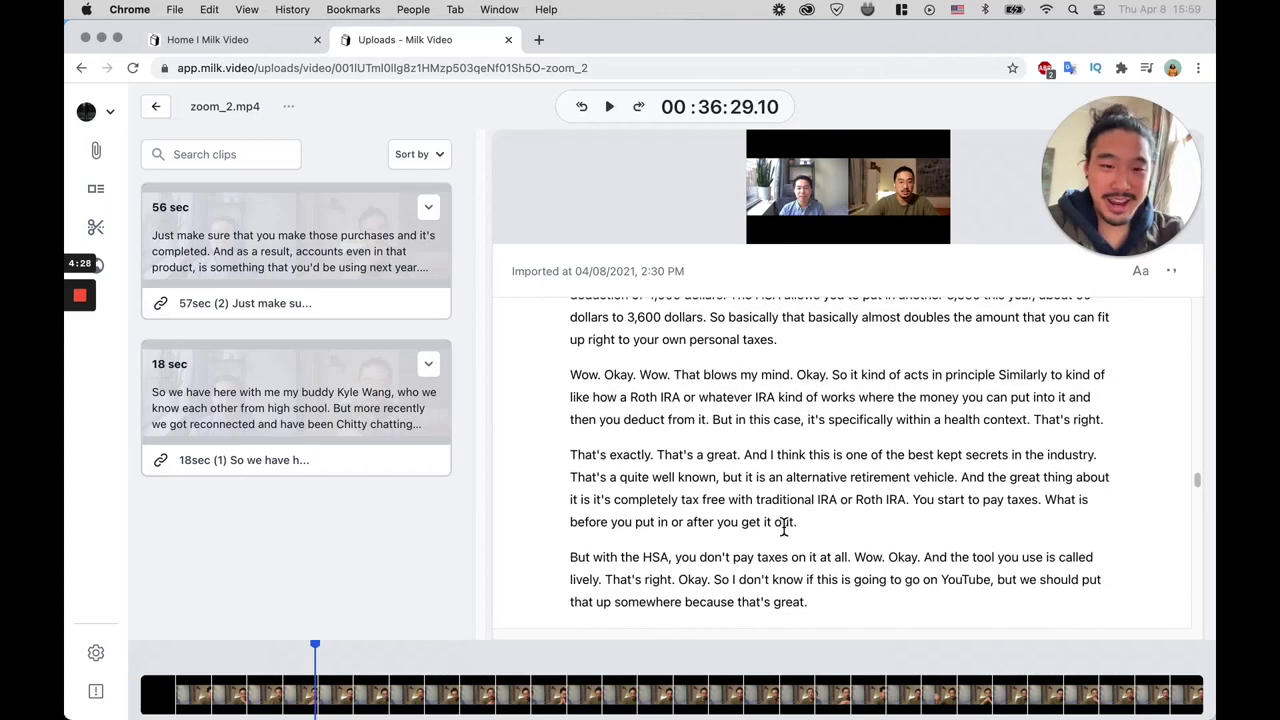
scroll(795, 546, "down", 1)
left_click_drag(804, 562, 562, 340)
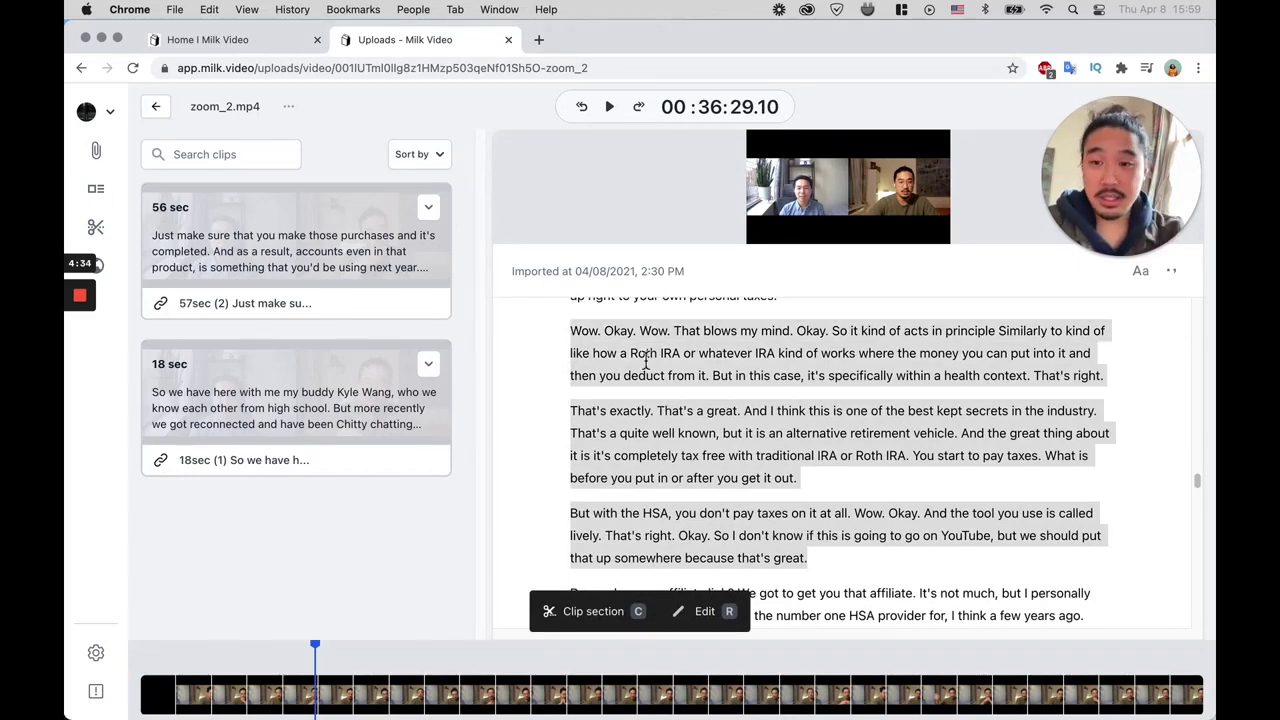
key("c")
Clip the passage beginning 'Now I can be' and return to the clip list's top
scroll(851, 505, "down", 5)
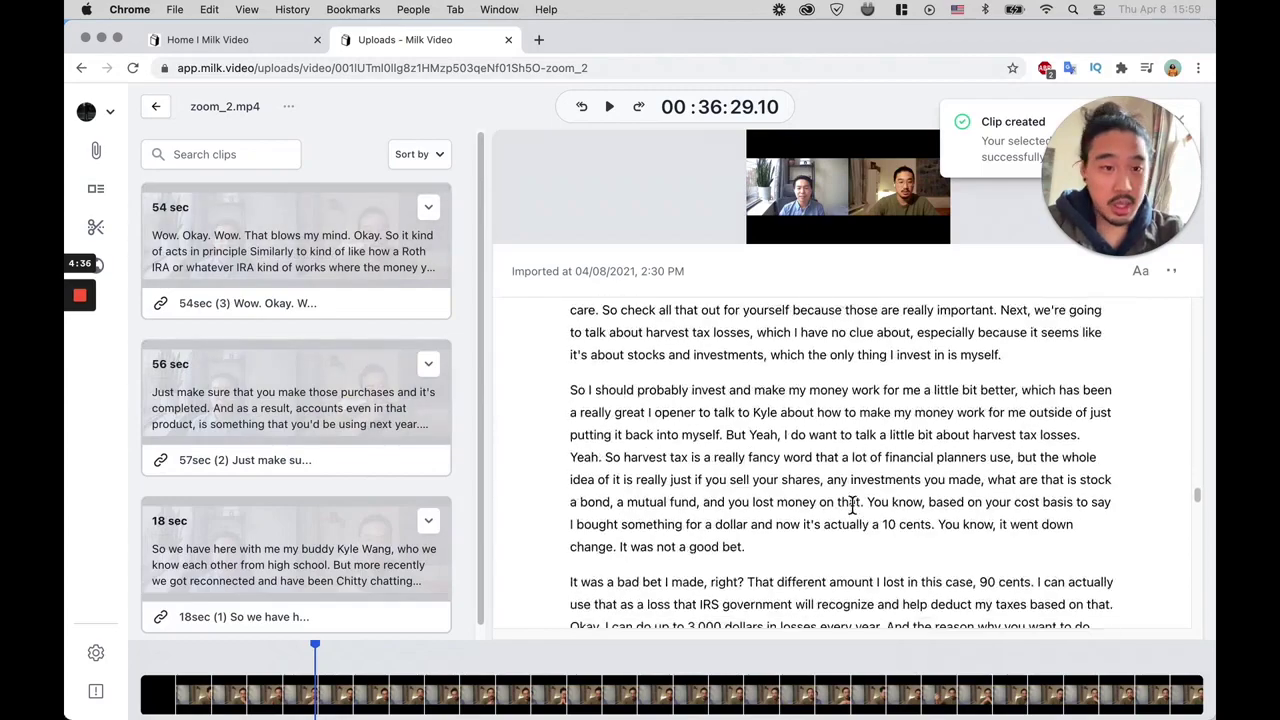
scroll(851, 505, "down", 10)
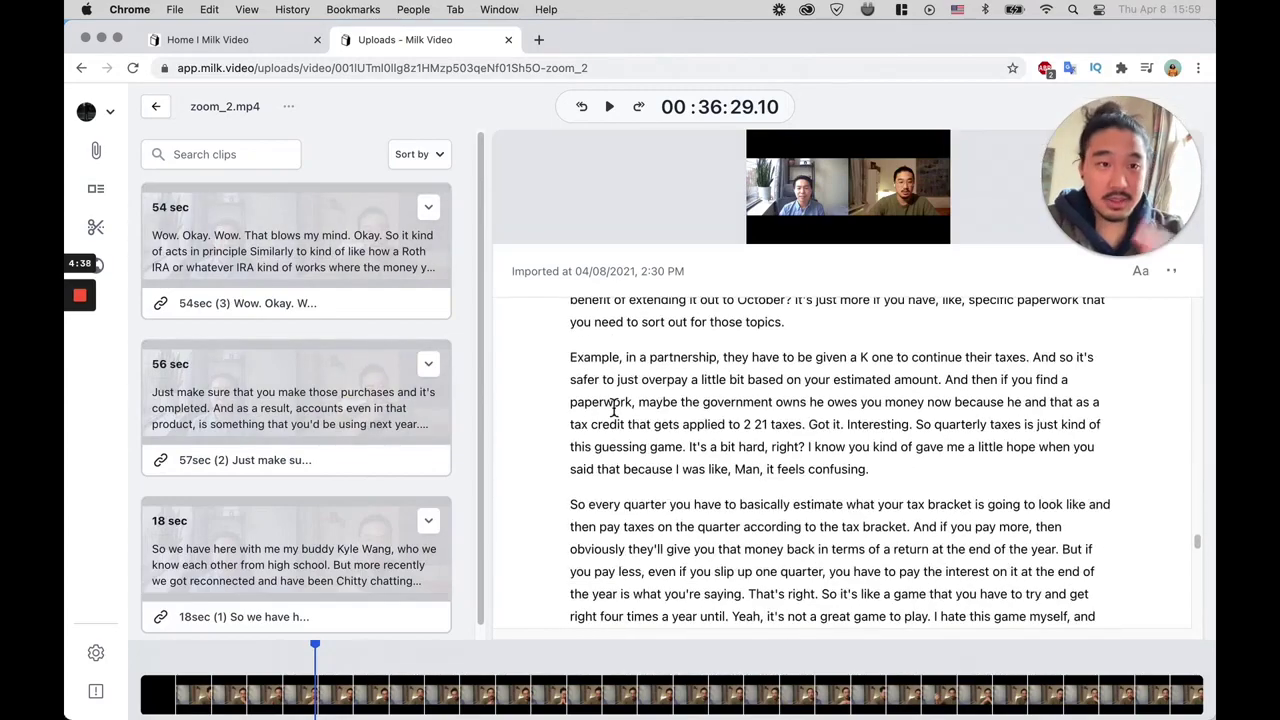
scroll(614, 408, "down", 8)
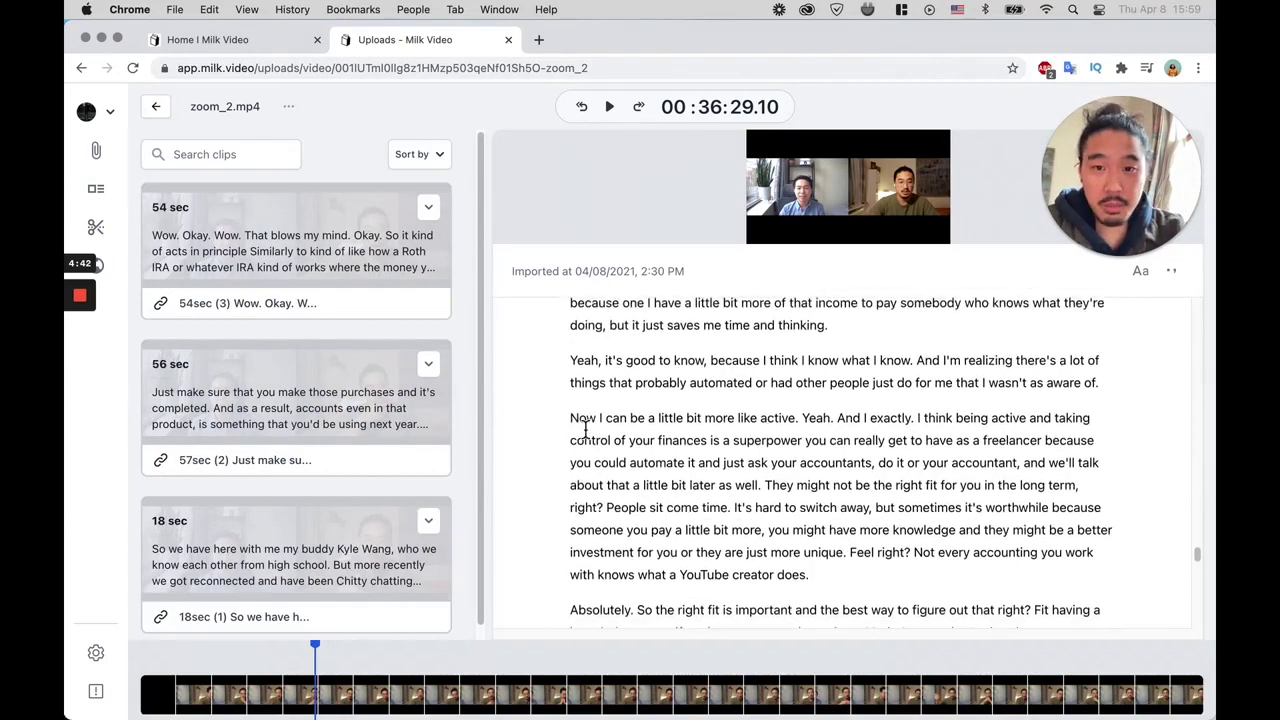
left_click_drag(572, 415, 1032, 420)
key("c")
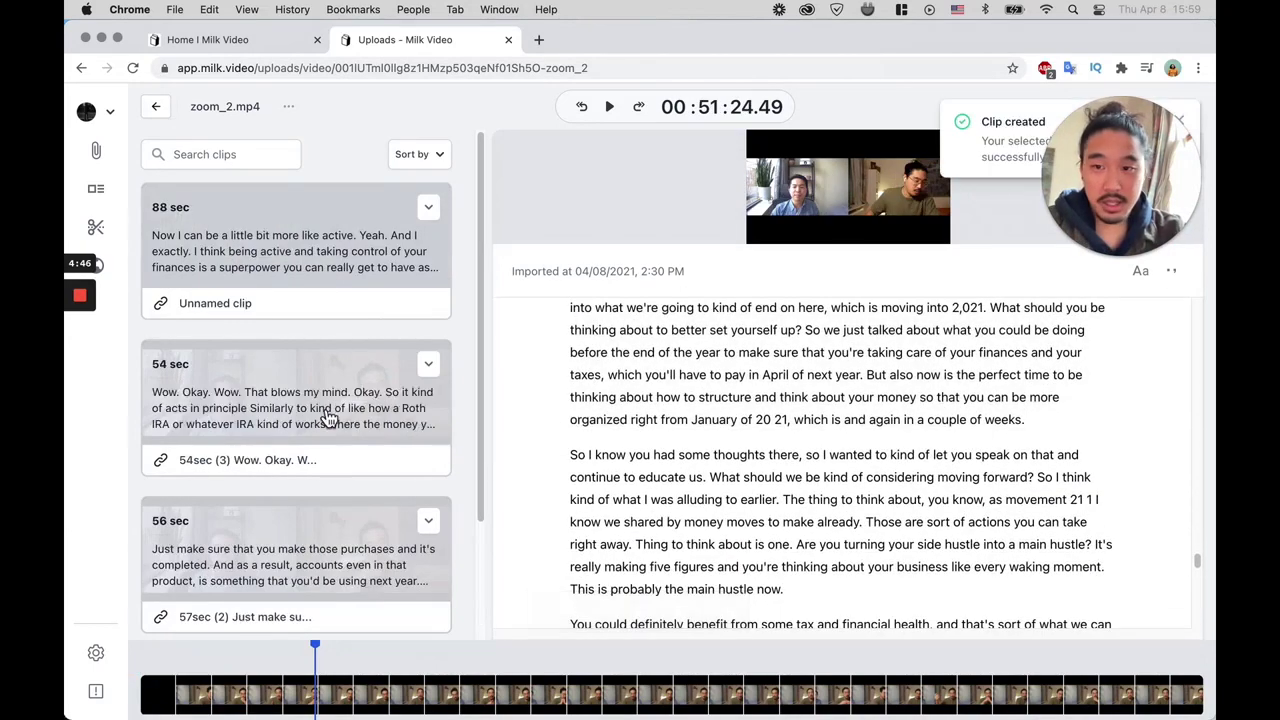
scroll(350, 430, "down", 2)
scroll(362, 442, "up", 3)
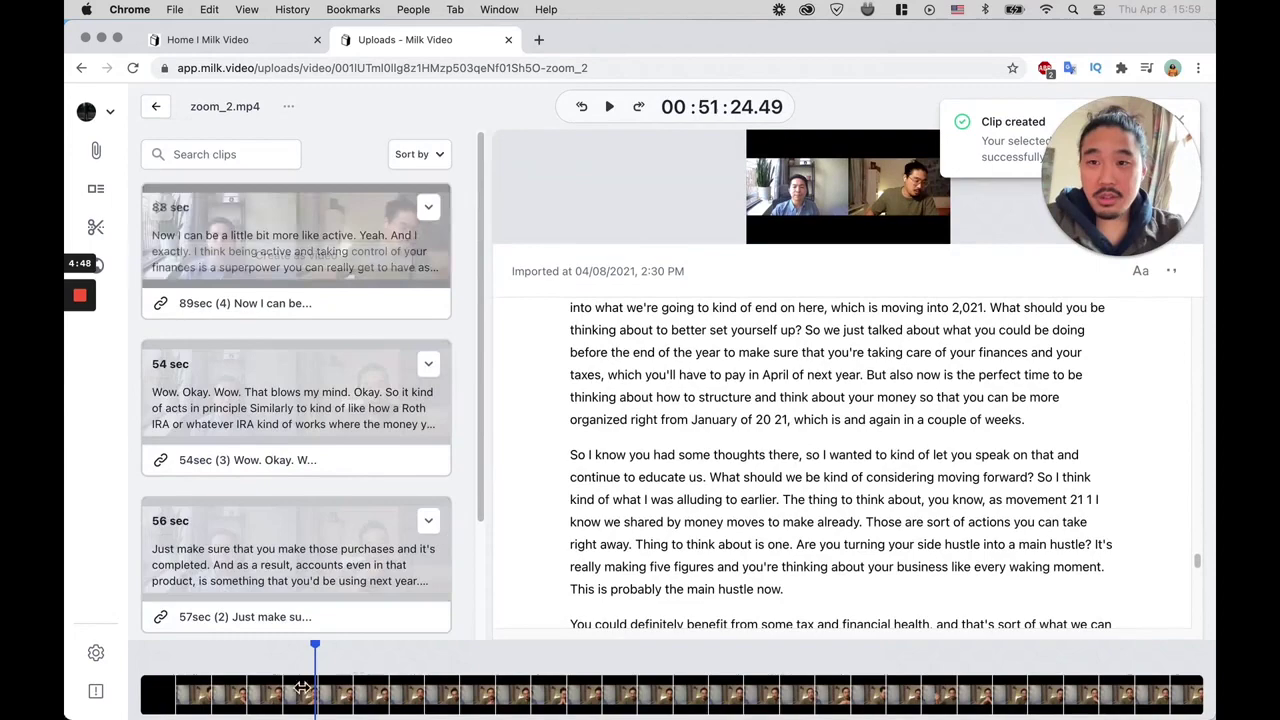
scroll(612, 384, "down", 10)
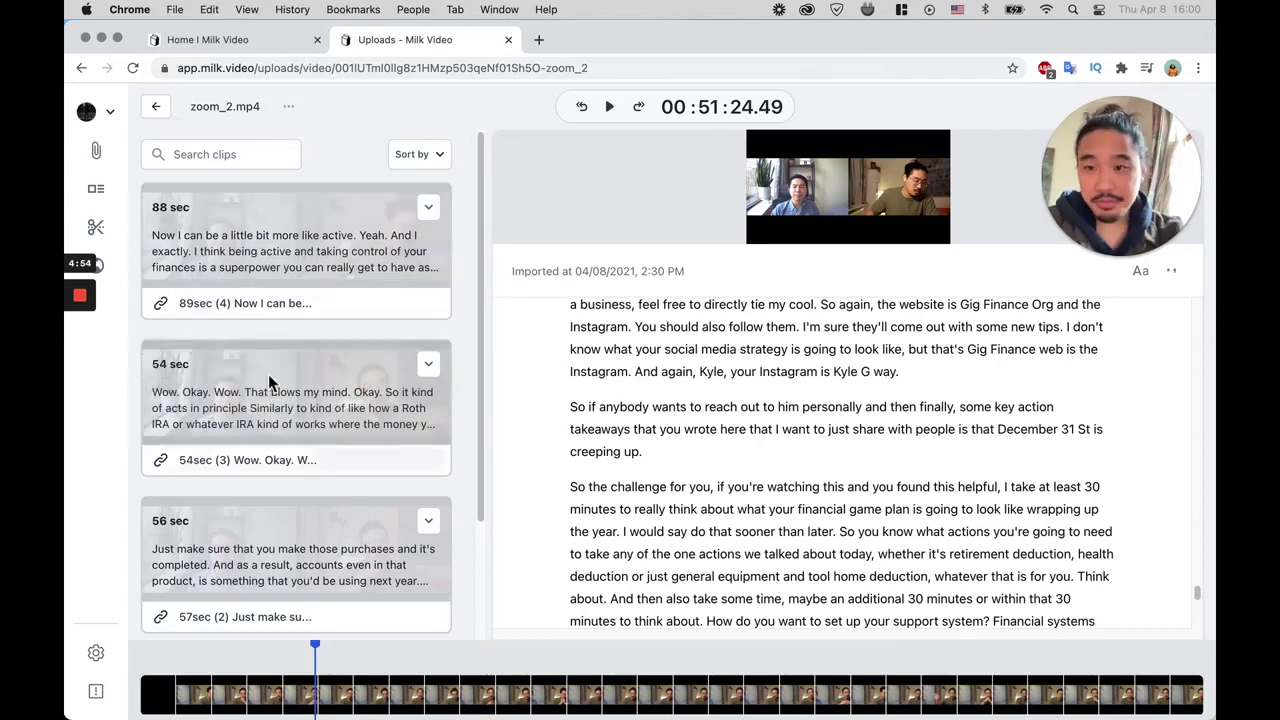
scroll(308, 462, "down", 2)
scroll(320, 360, "up", 2)
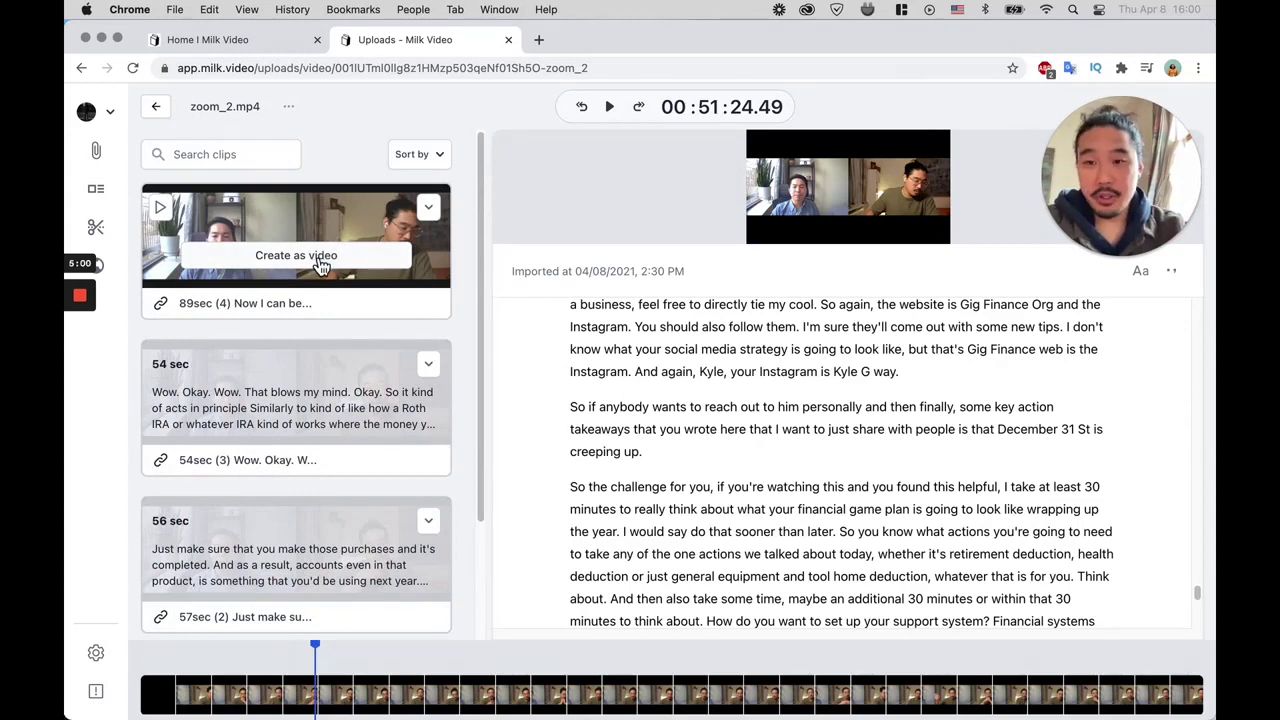
Create a video project from the 89sec clip and confirm the Setup export dialog
left_click(320, 258)
left_click(776, 679)
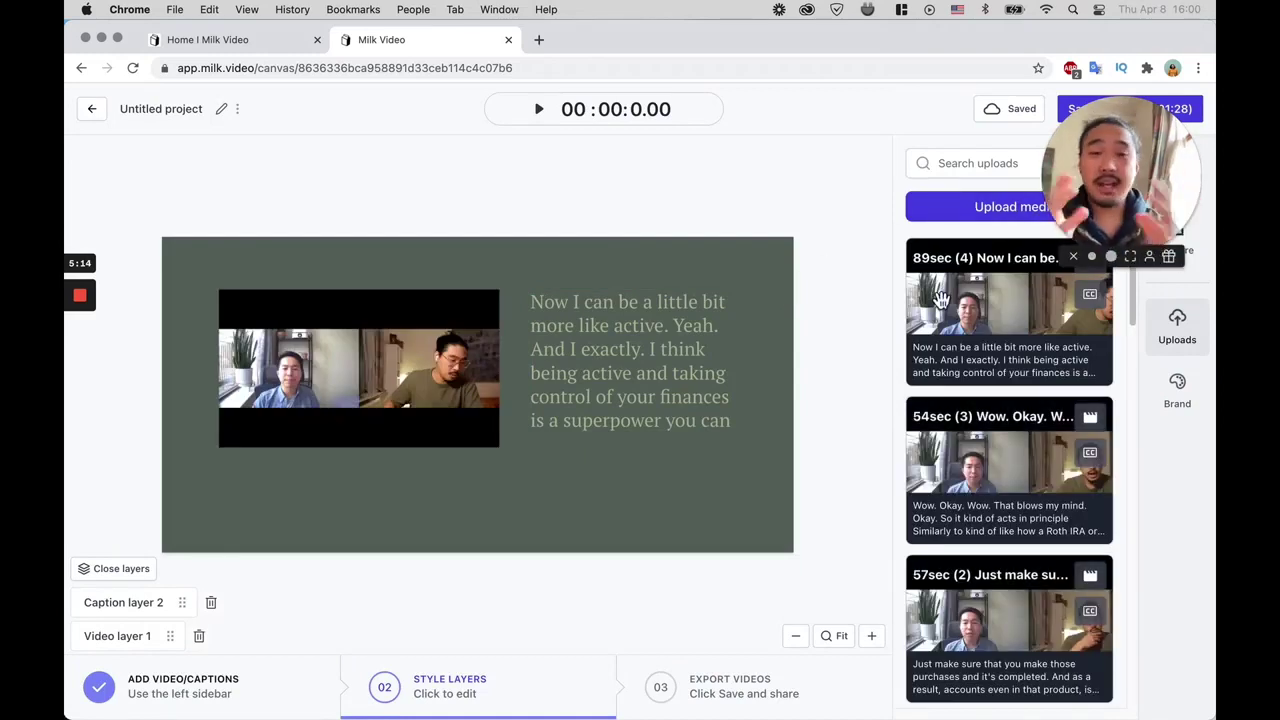
scroll(810, 440, "down", 1)
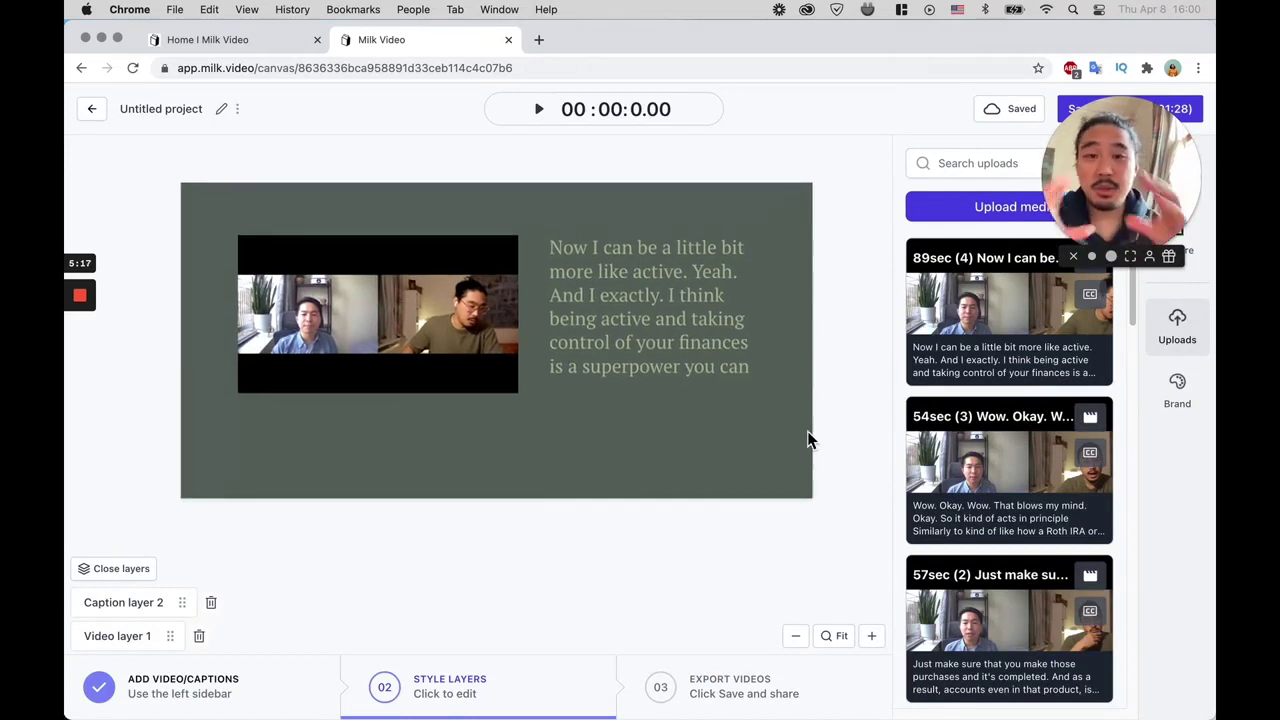
left_click_drag(1075, 205, 871, 155)
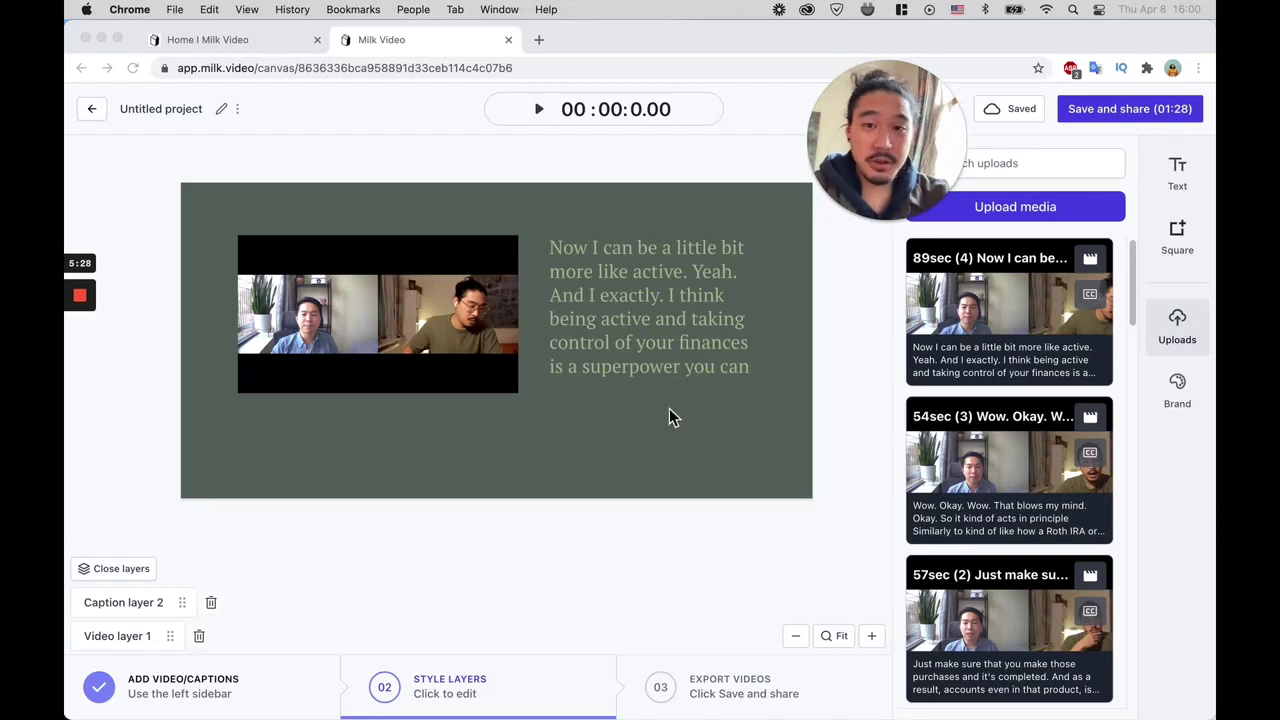
Open the Brand panel and try the Square and Landscape canvas presets
left_click(1185, 408)
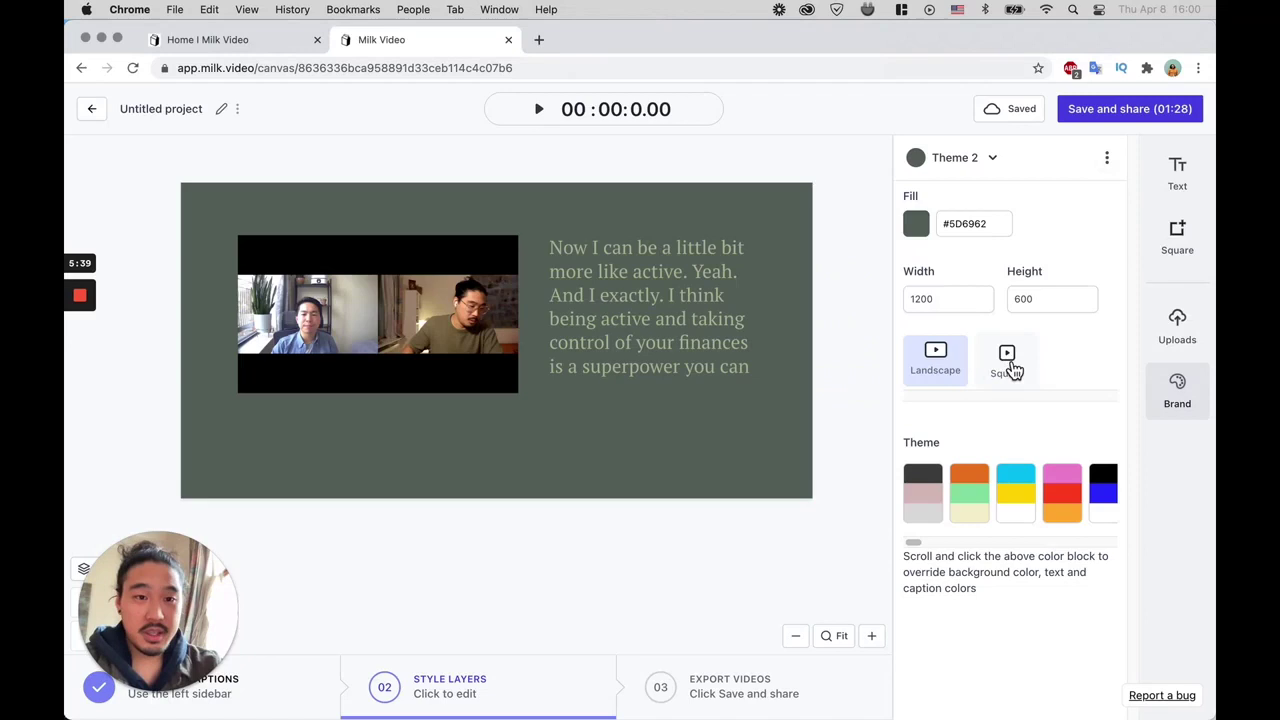
left_click(1007, 362)
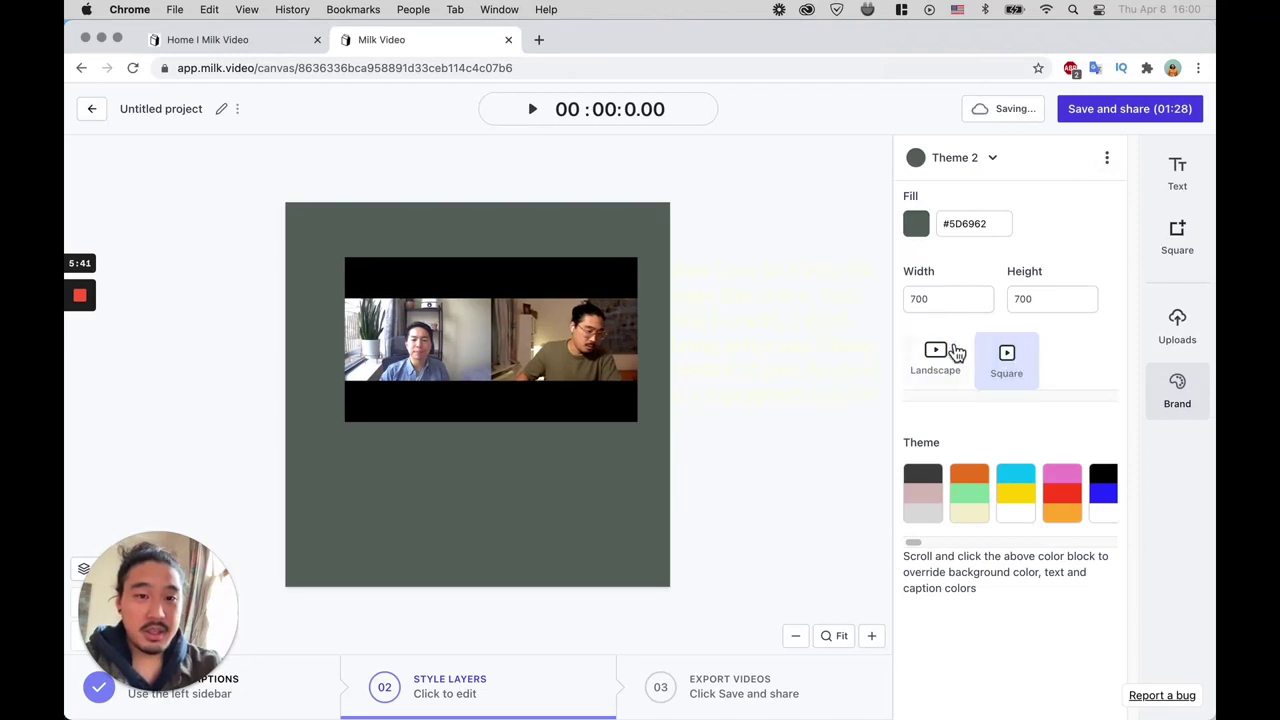
left_click(955, 353)
left_click(1007, 365)
left_click(981, 296)
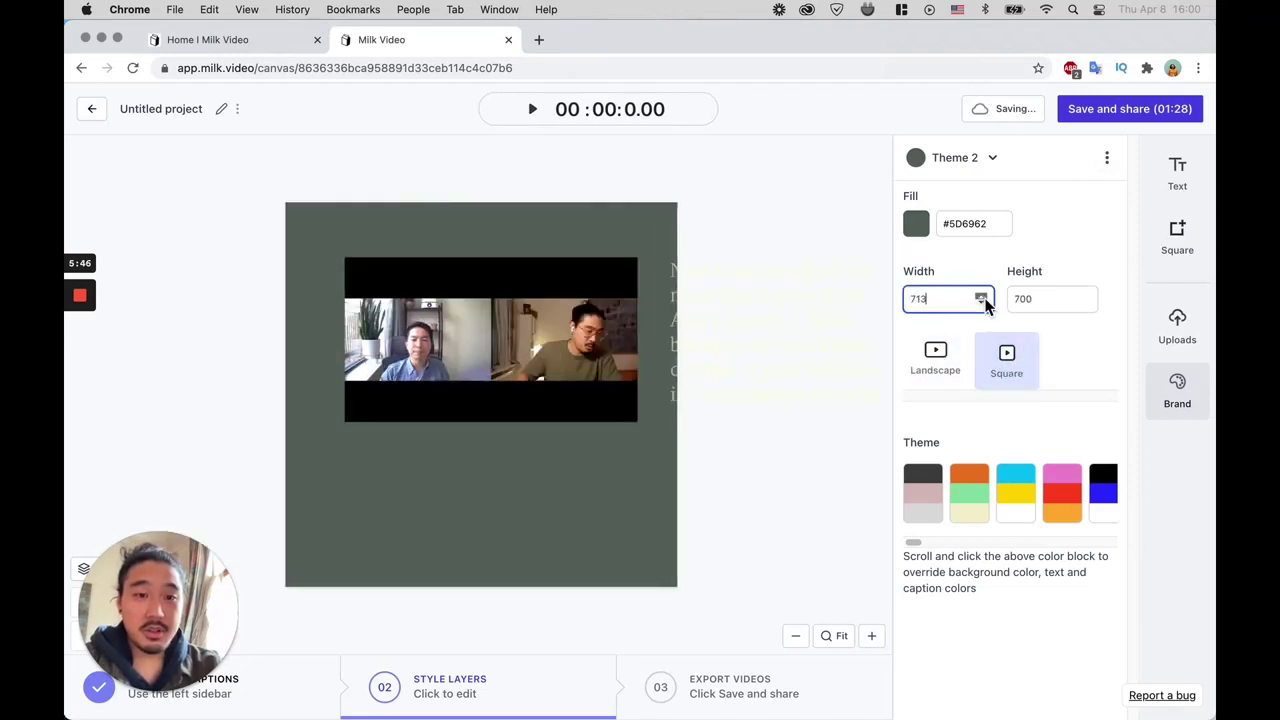
left_click(981, 296)
Try custom width and height values, then reset to the 700 × 700 Square preset
double_click(939, 300)
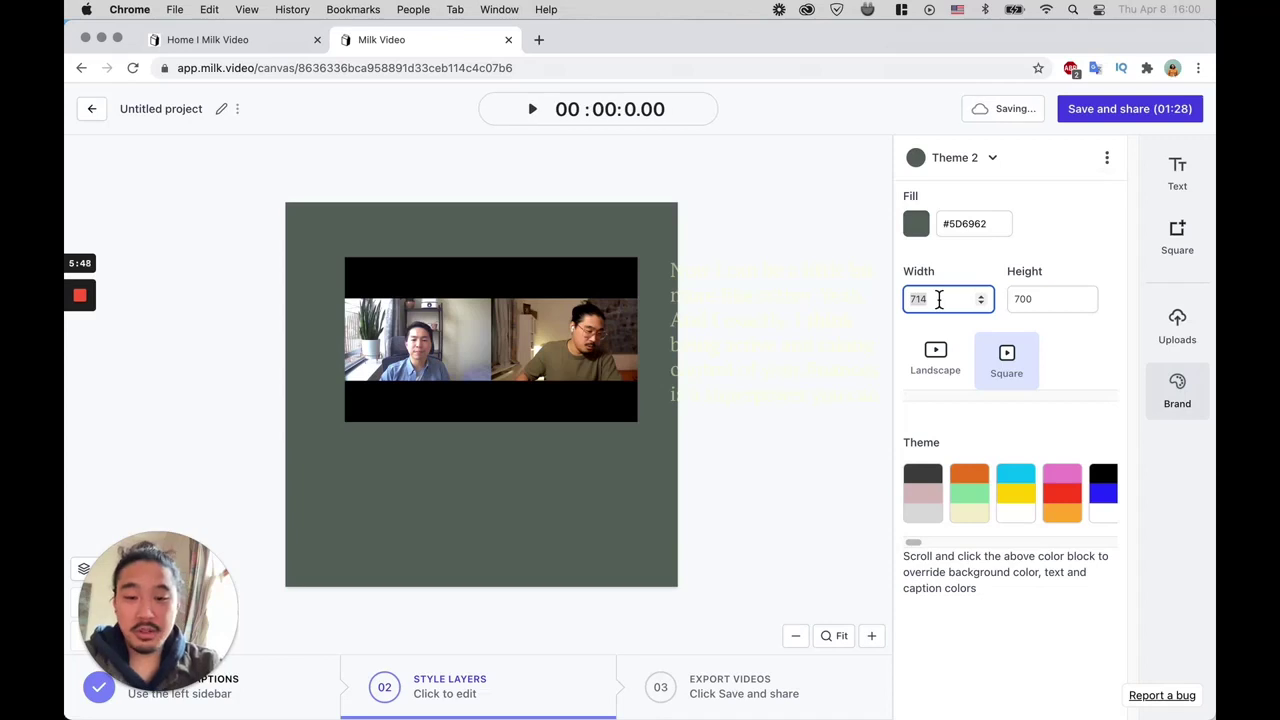
type("1280")
double_click(1052, 297)
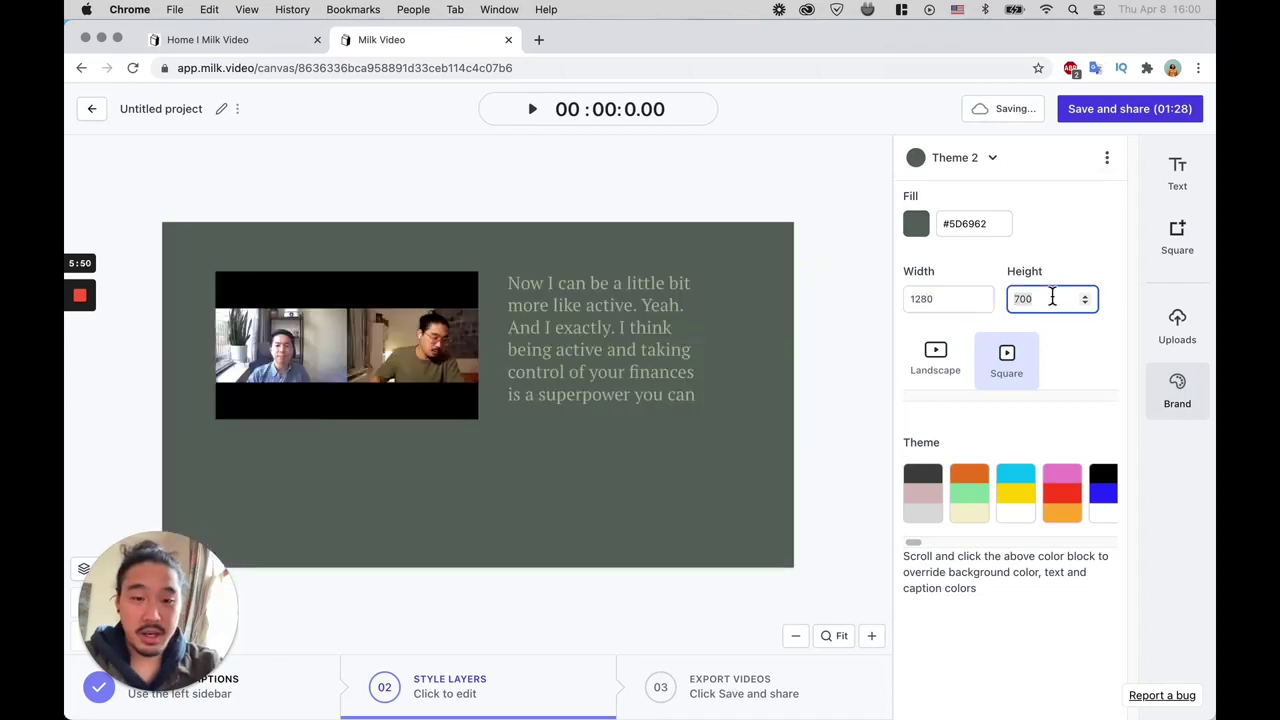
type("19020")
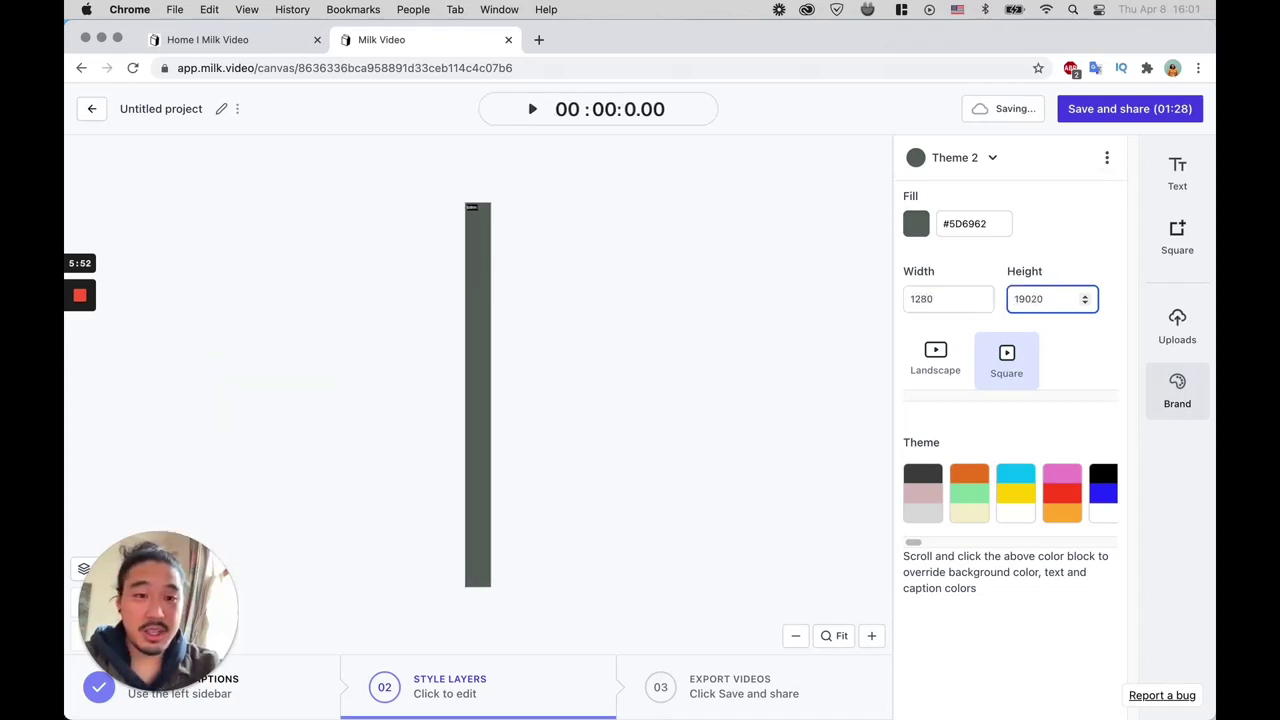
key("BackSpace")
key("BackSpace")
key("BackSpace")
type("20")
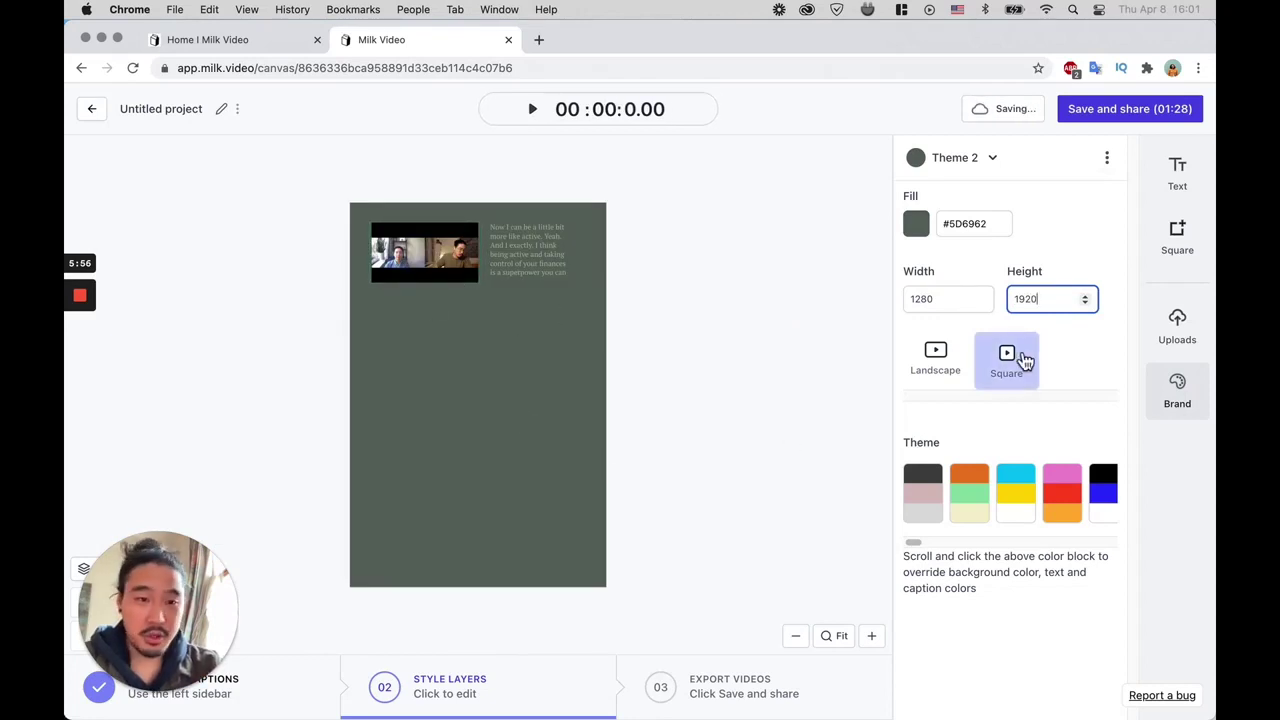
left_click(1006, 356)
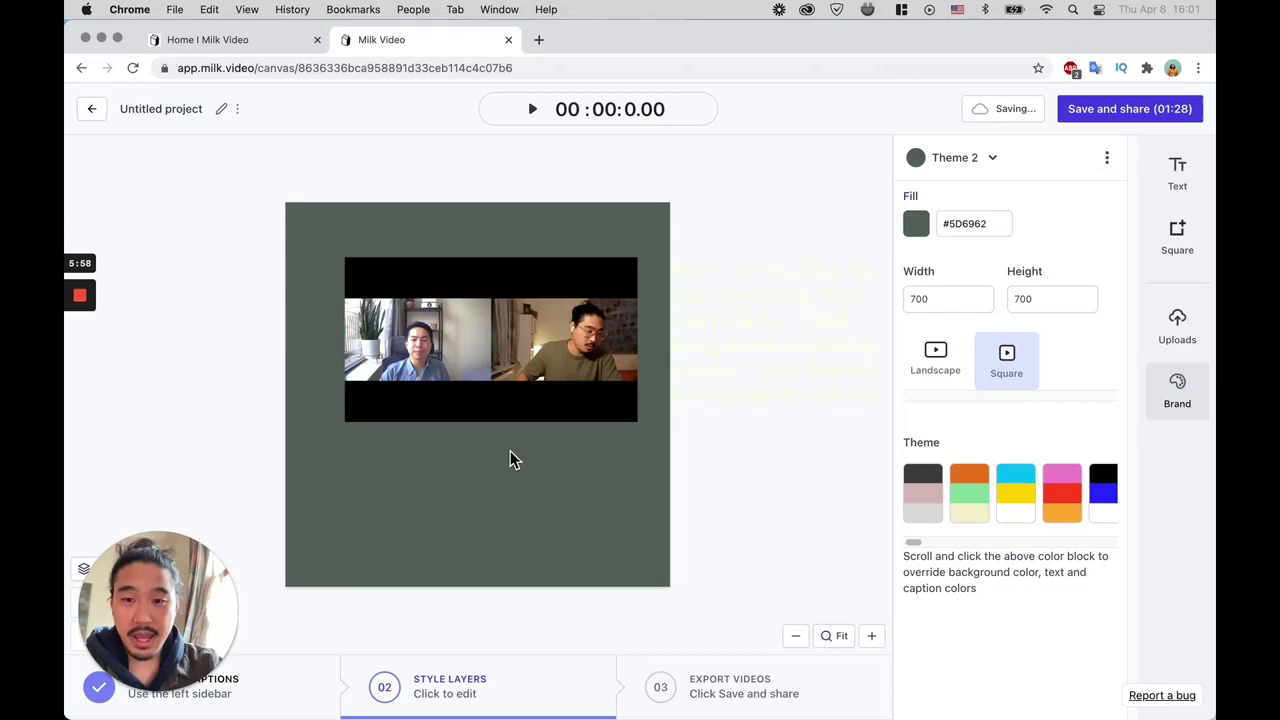
Reposition the caption and enlarge the video to the full canvas width
left_click(682, 338)
left_click_drag(708, 400, 375, 600)
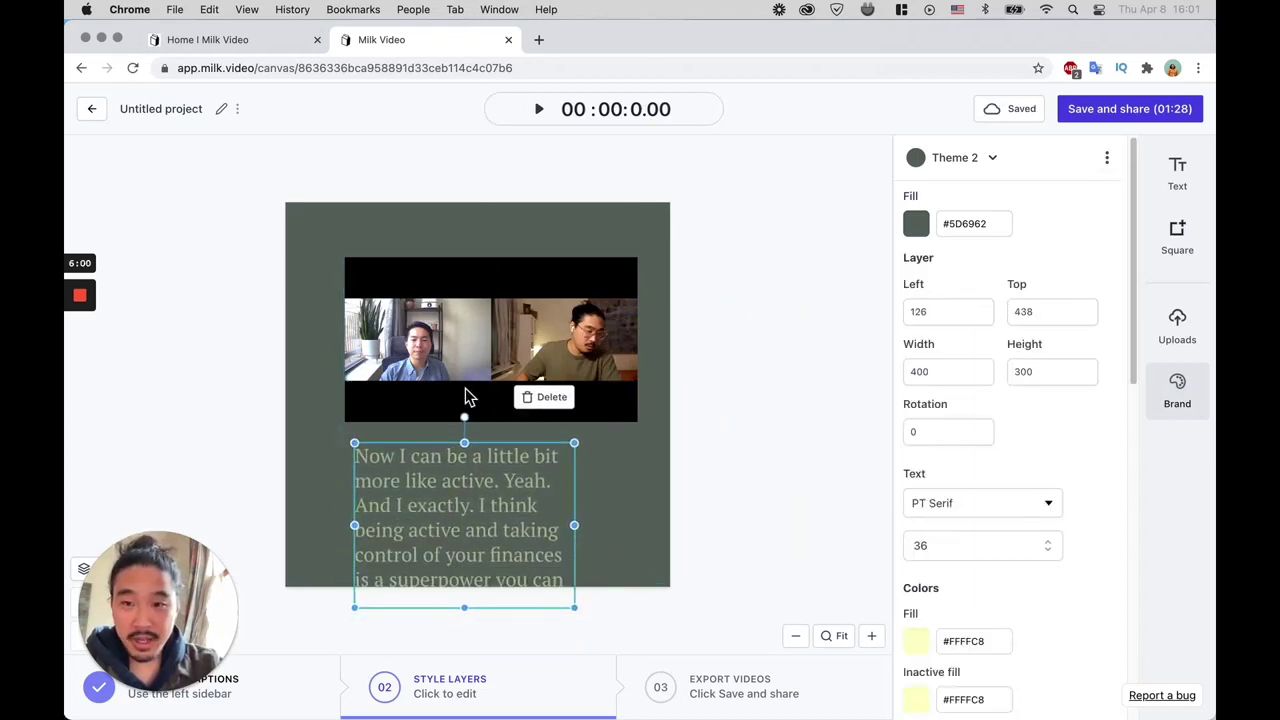
left_click_drag(466, 394, 430, 397)
left_click_drag(449, 486, 740, 301)
left_click(493, 368)
left_click_drag(493, 368, 472, 423)
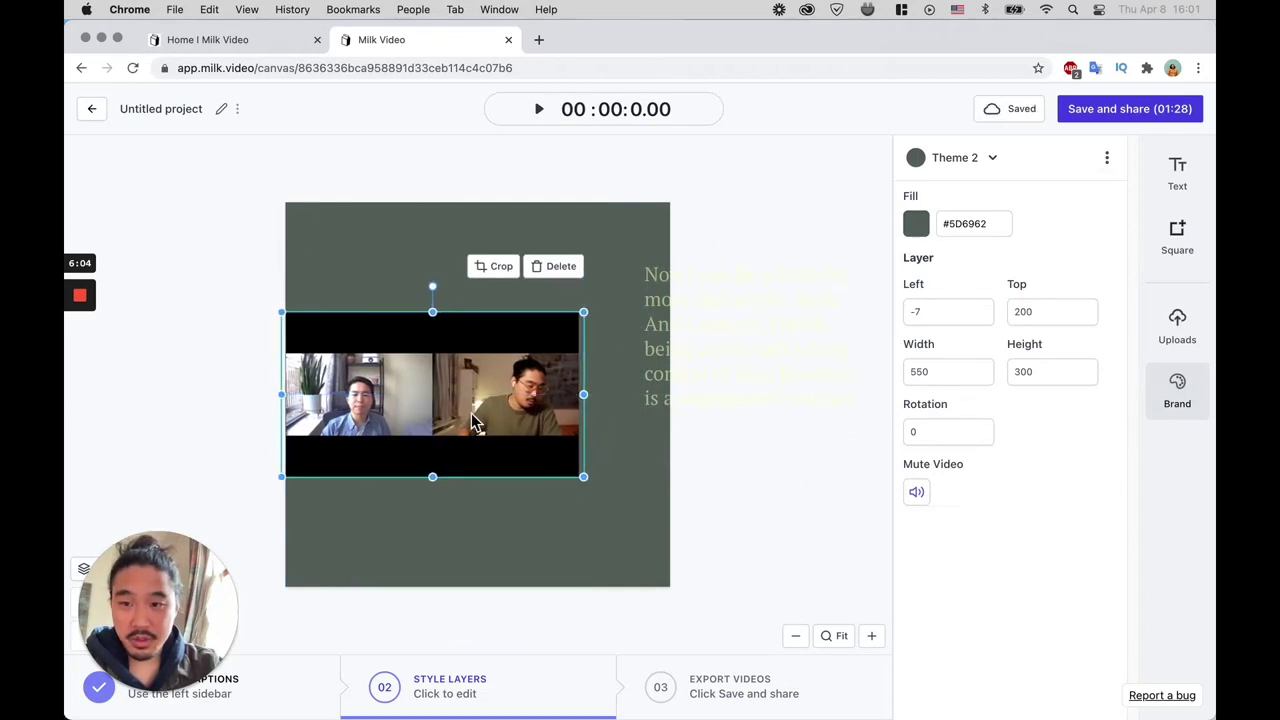
left_click_drag(590, 399, 680, 398)
left_click_drag(586, 423, 586, 398)
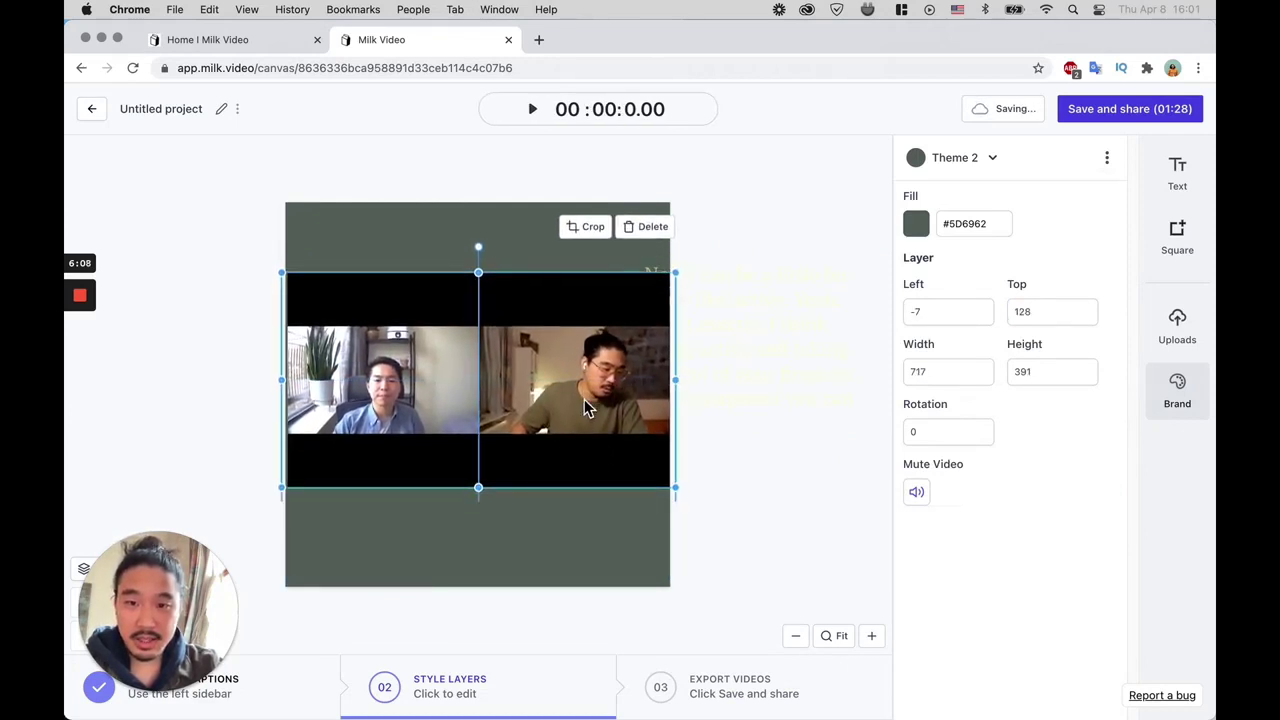
Crop the black bars off the top and bottom of the video
left_click(592, 244)
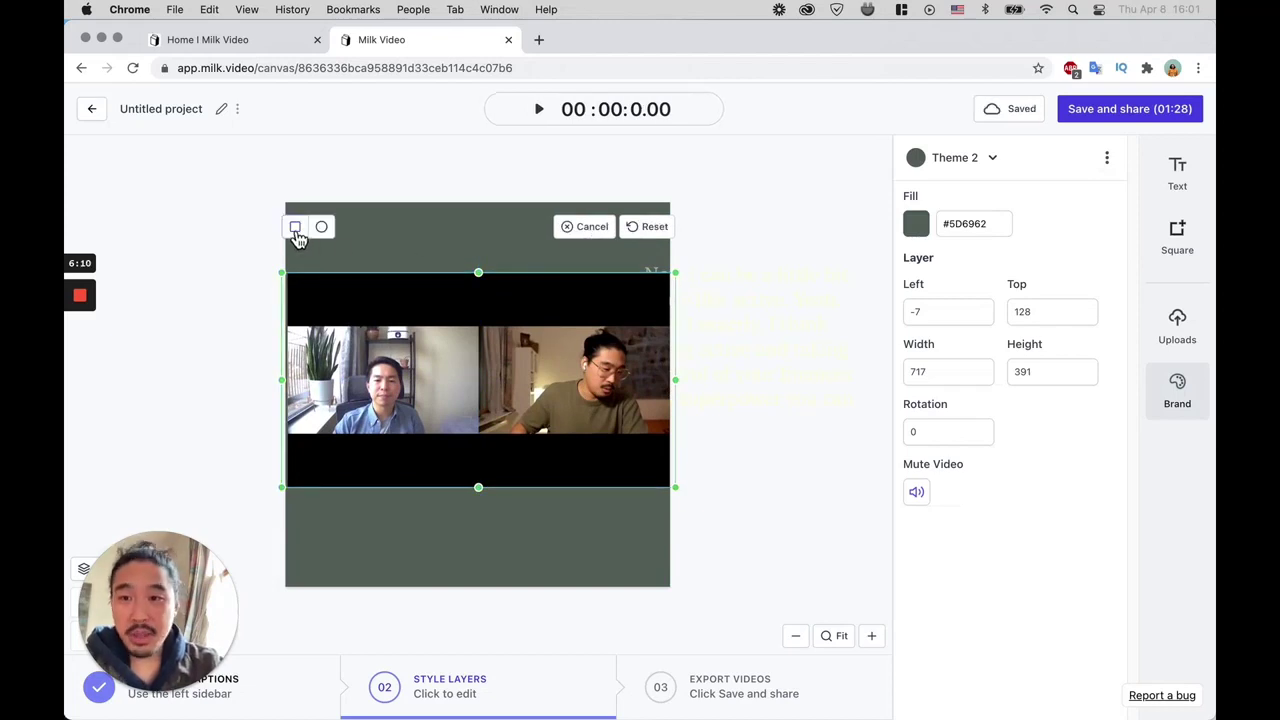
left_click_drag(478, 272, 476, 352)
left_click_drag(481, 493, 490, 434)
left_click(783, 449)
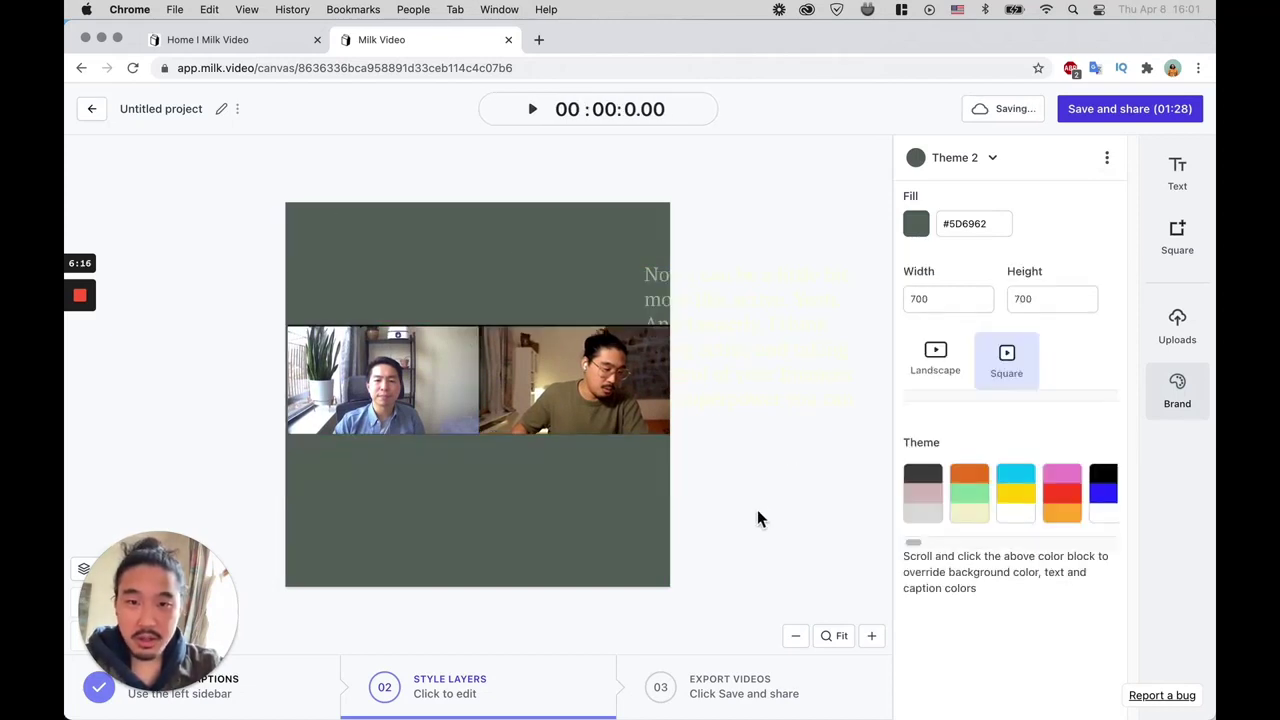
left_click(561, 407)
left_click(588, 283)
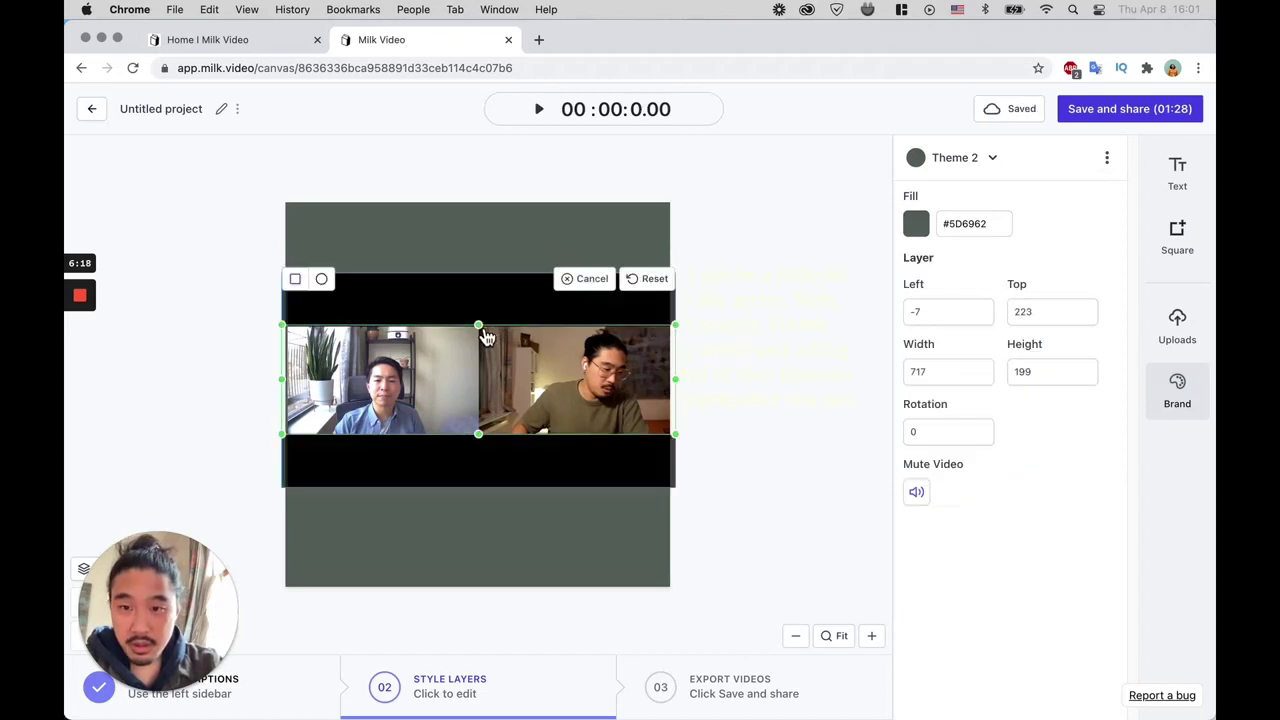
left_click_drag(480, 329, 484, 332)
left_click(708, 486)
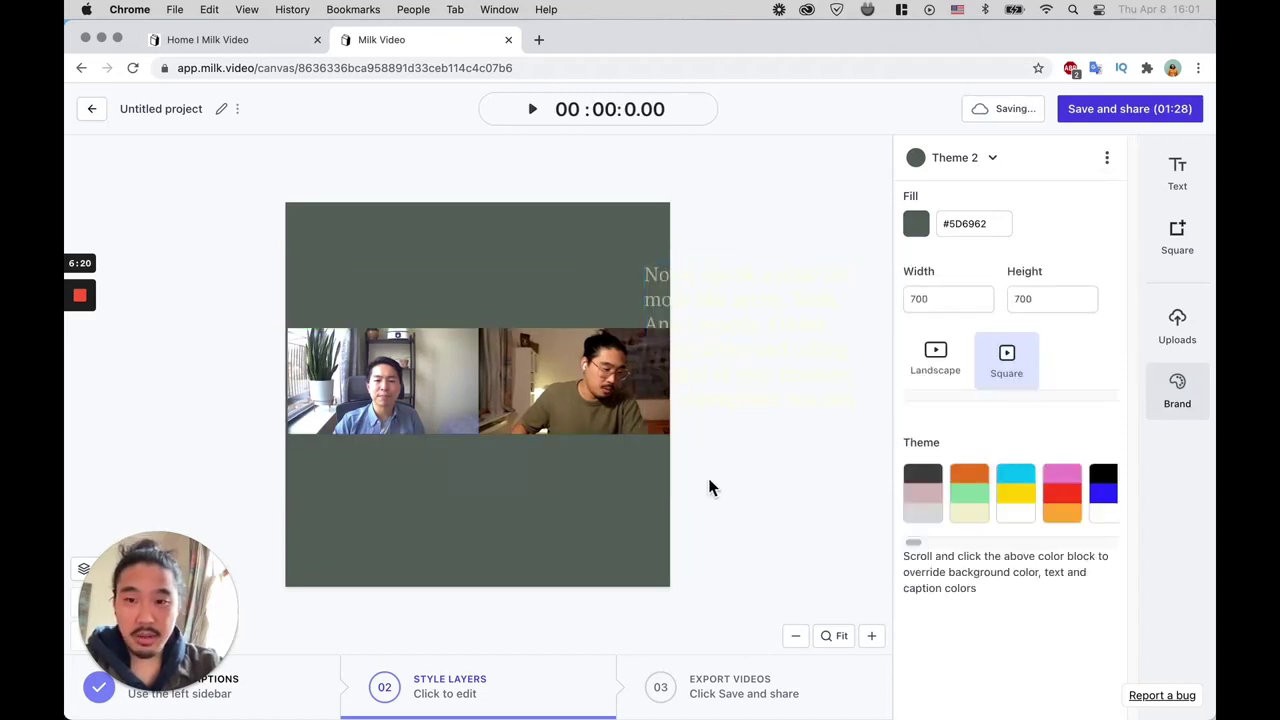
Centre the video and place a two-line caption box beneath it
left_click(533, 388)
left_click_drag(533, 388, 539, 388)
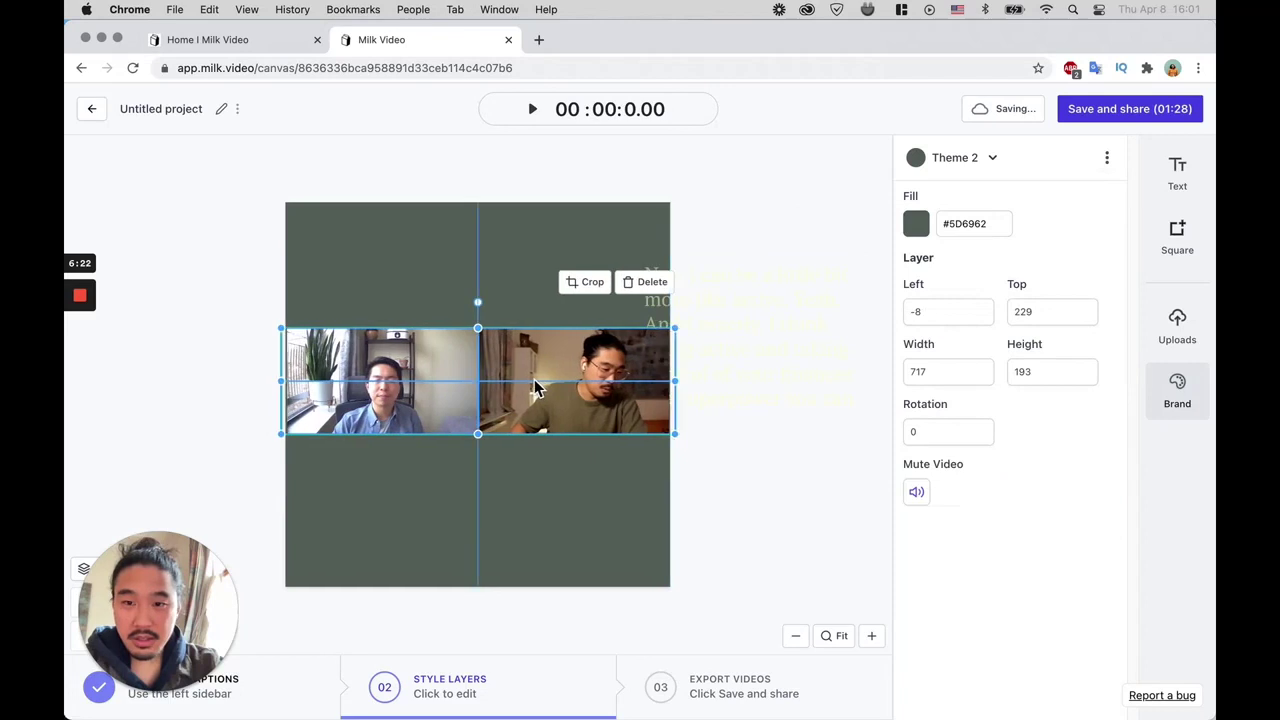
left_click(586, 480)
left_click_drag(686, 287, 386, 479)
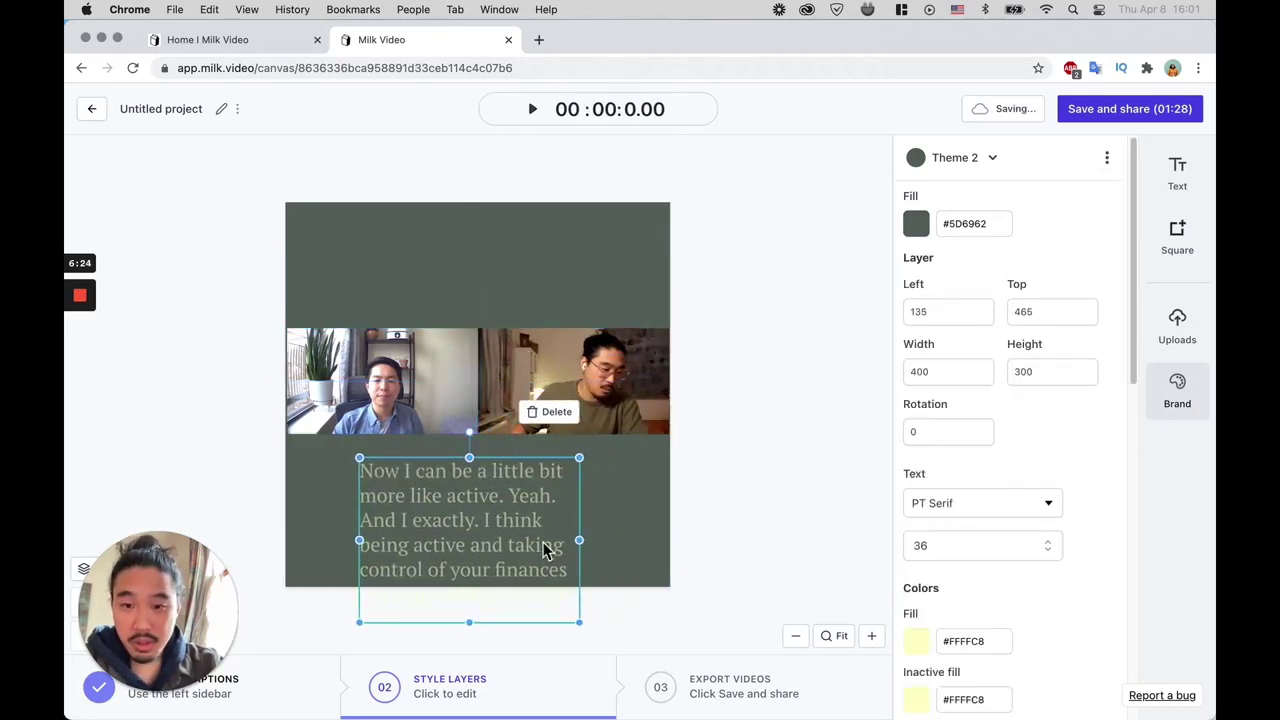
left_click_drag(583, 624, 577, 534)
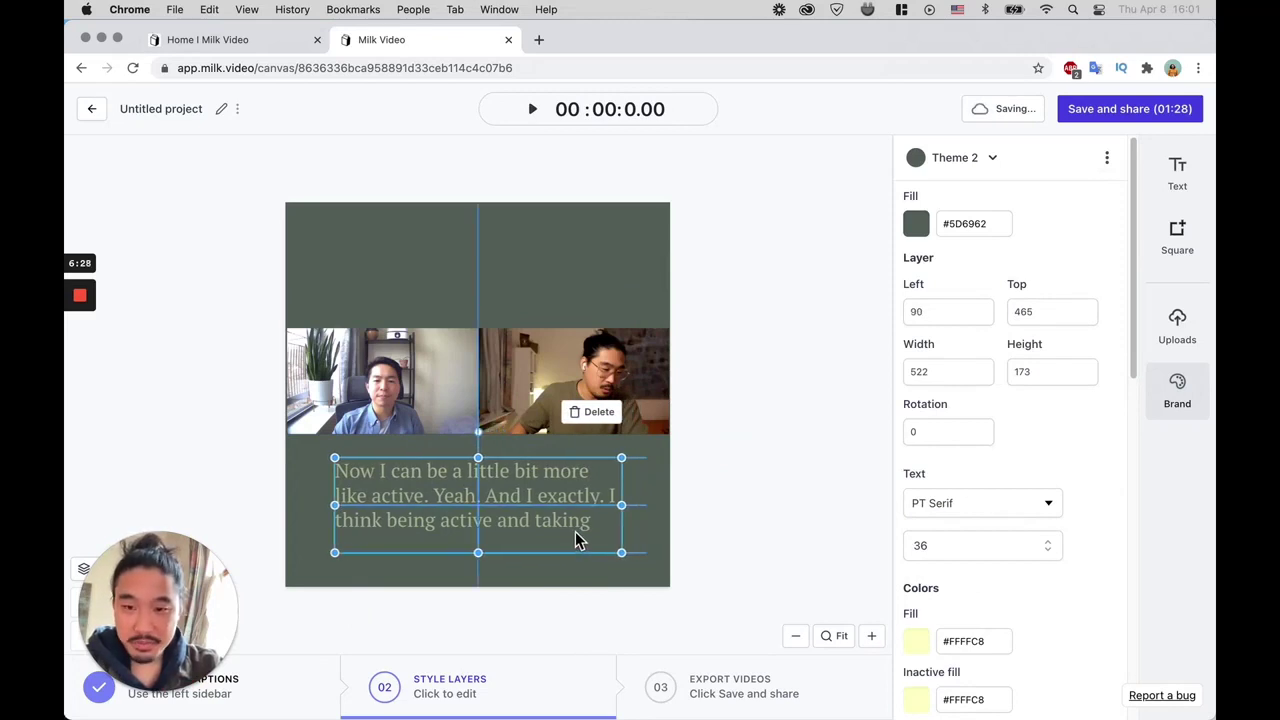
left_click_drag(483, 558, 508, 501)
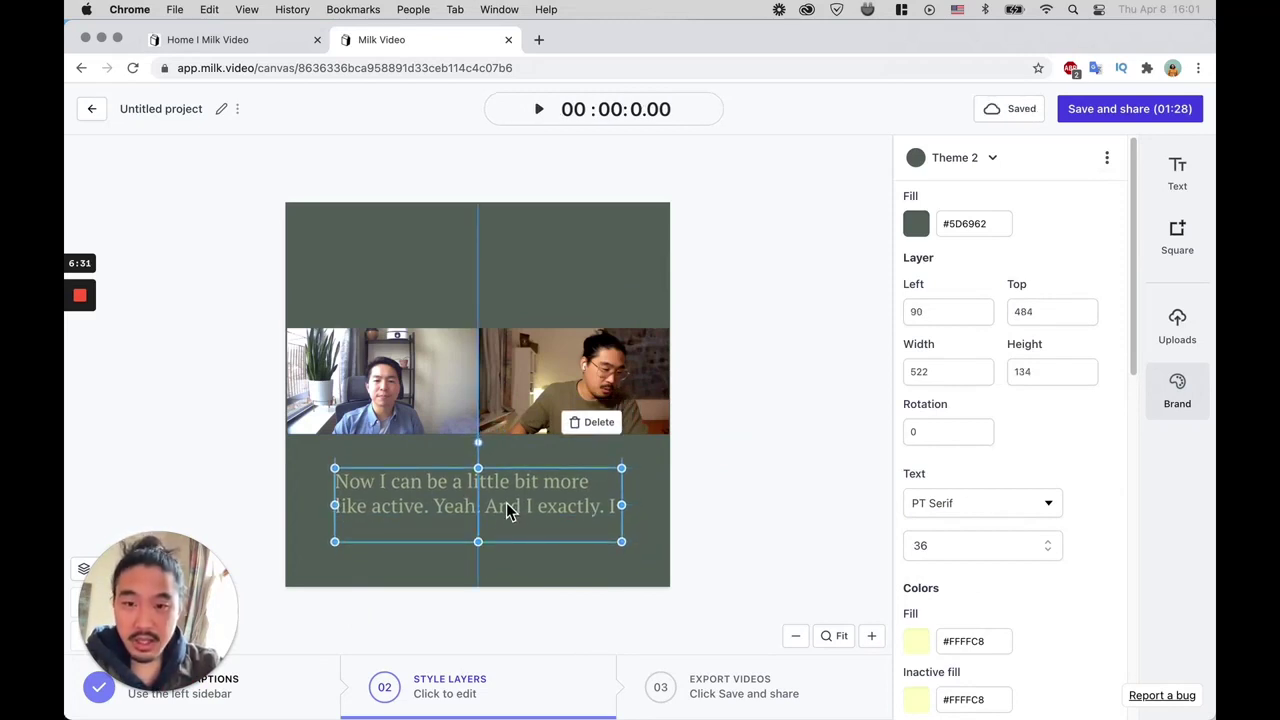
Add a text layer and set its text to 'Big Tax Tip'
left_click(1190, 177)
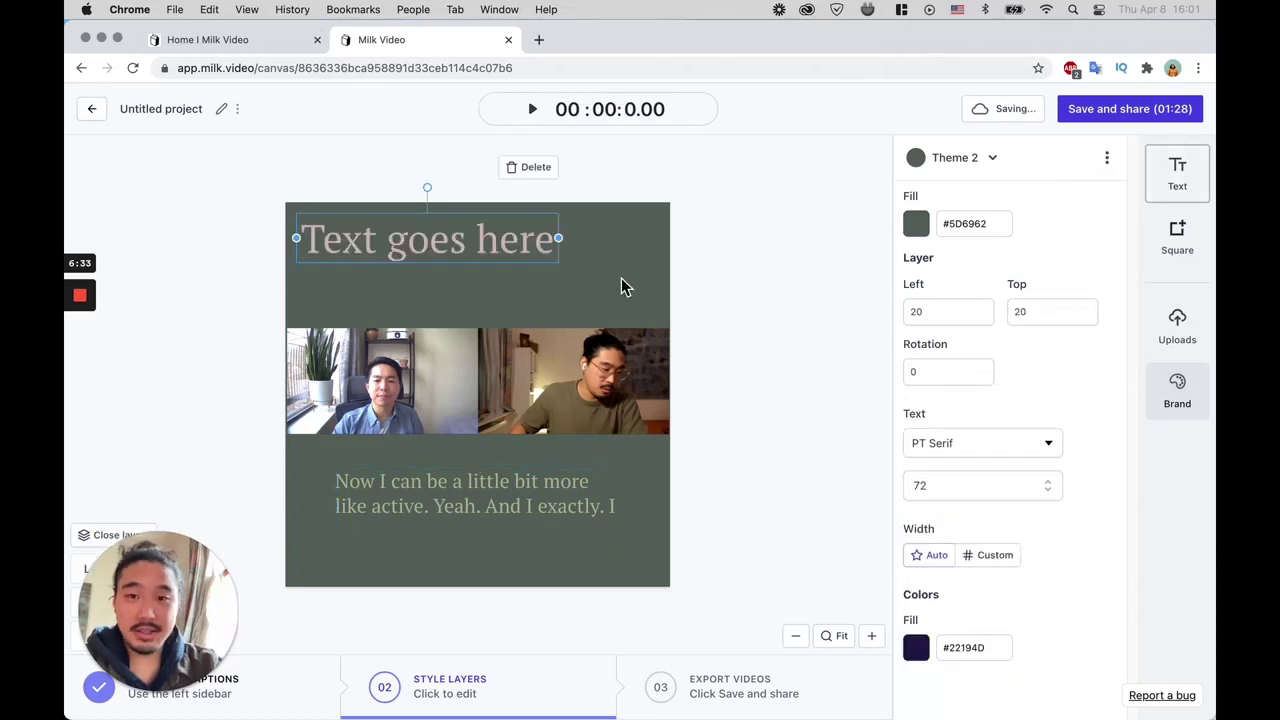
double_click(500, 253)
key("BackSpace")
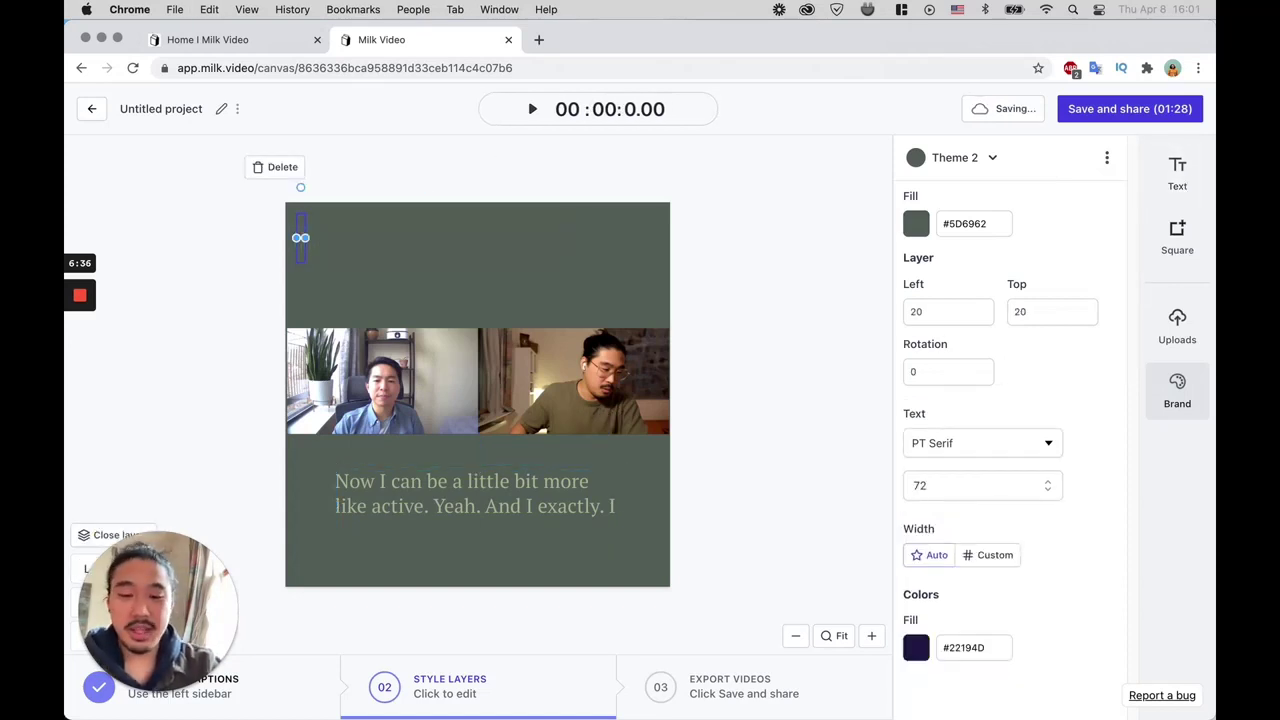
type("Get Your Taxes")
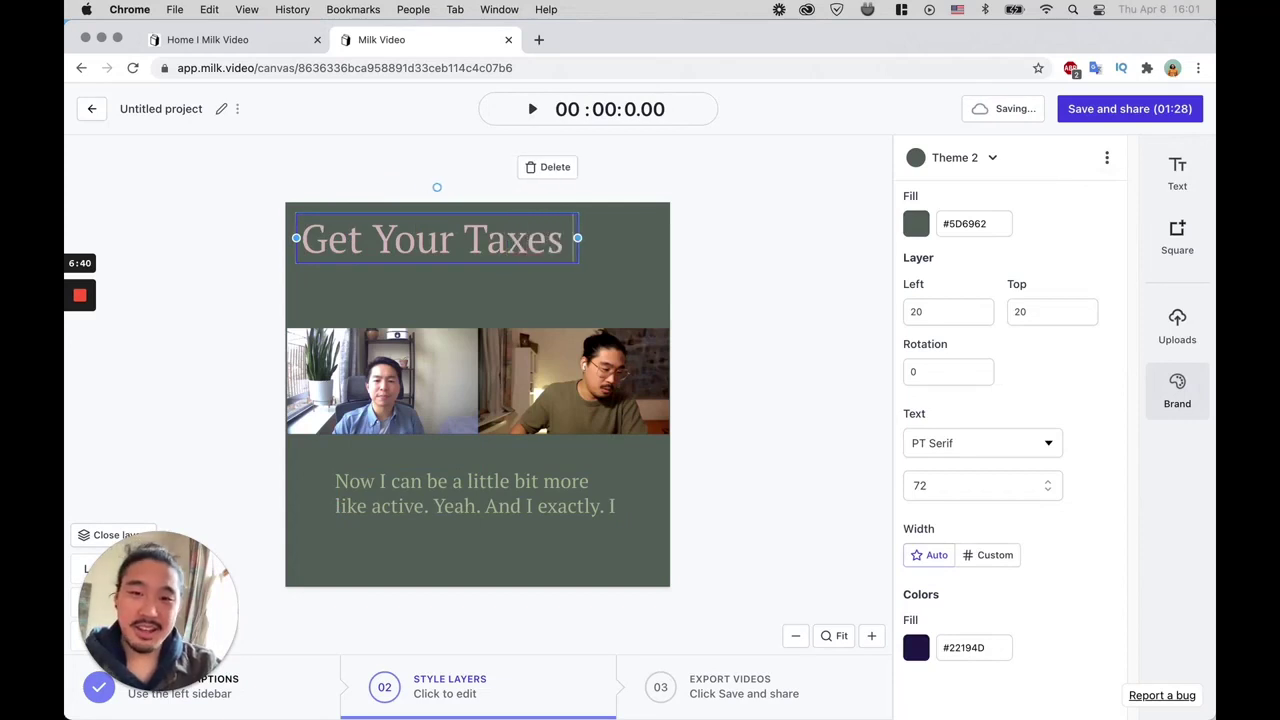
type(" Done")
key("super+a")
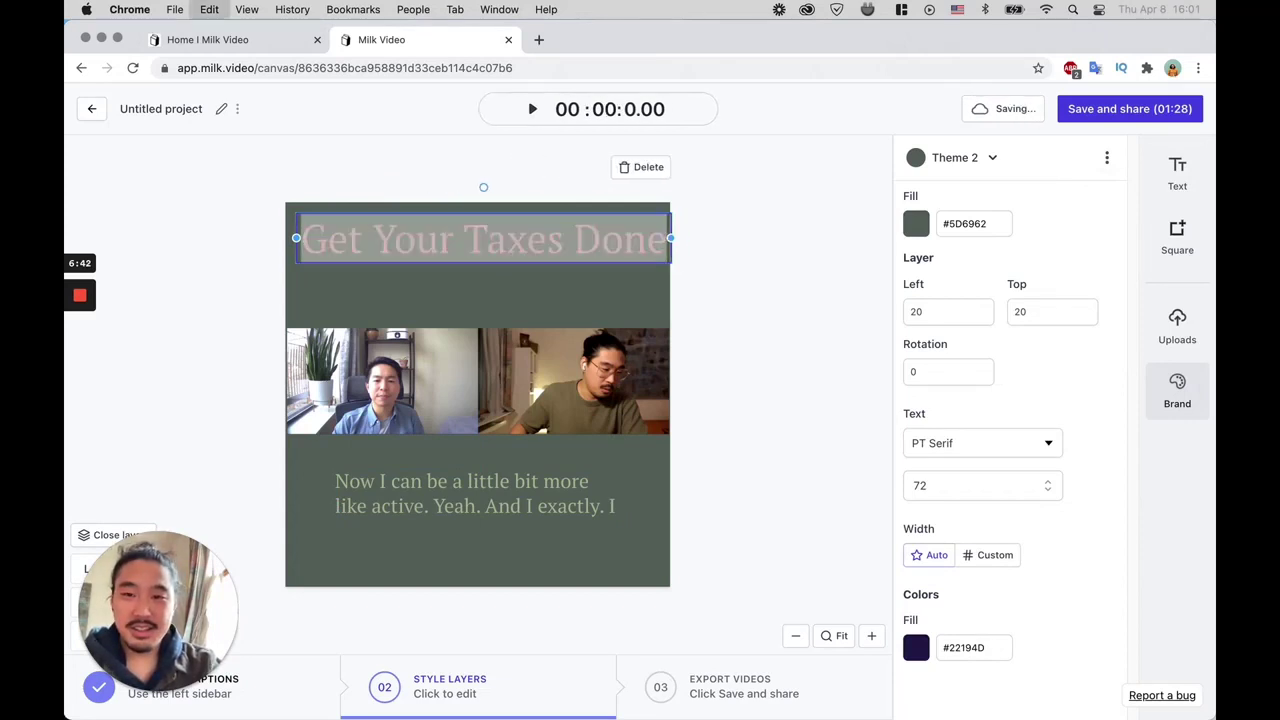
key("BackSpace")
type("Big T")
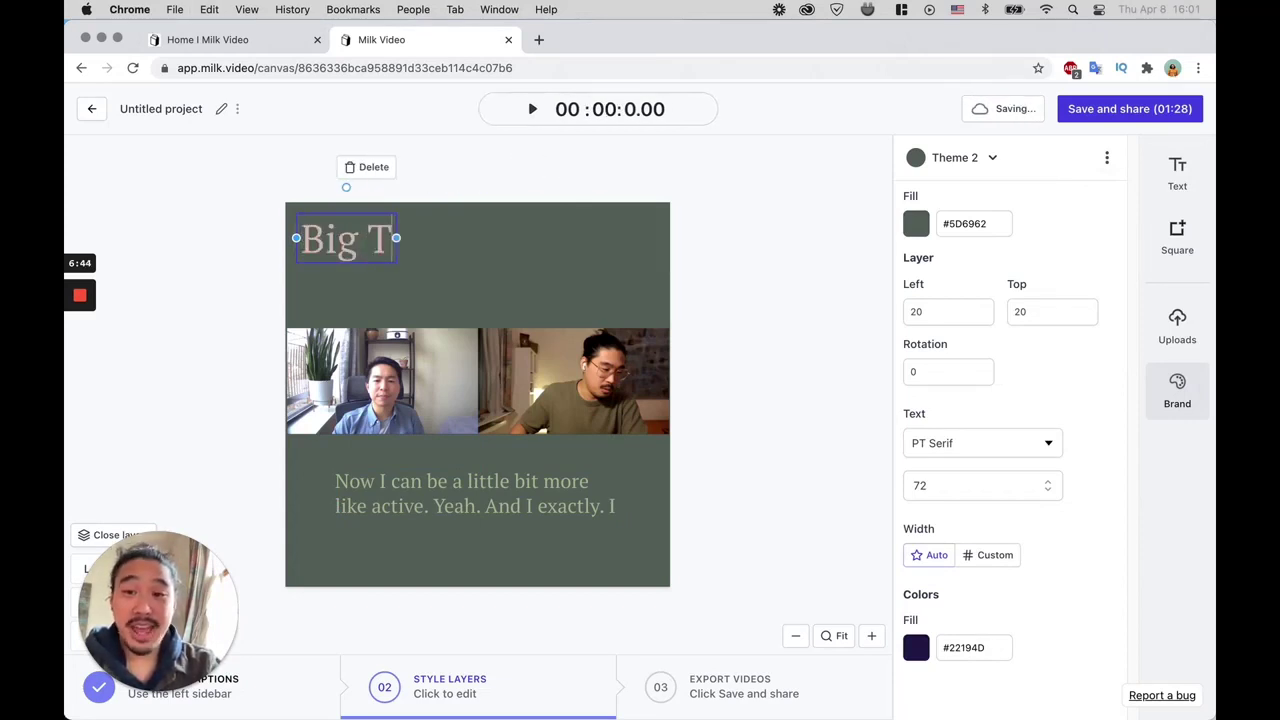
type("ax Tip")
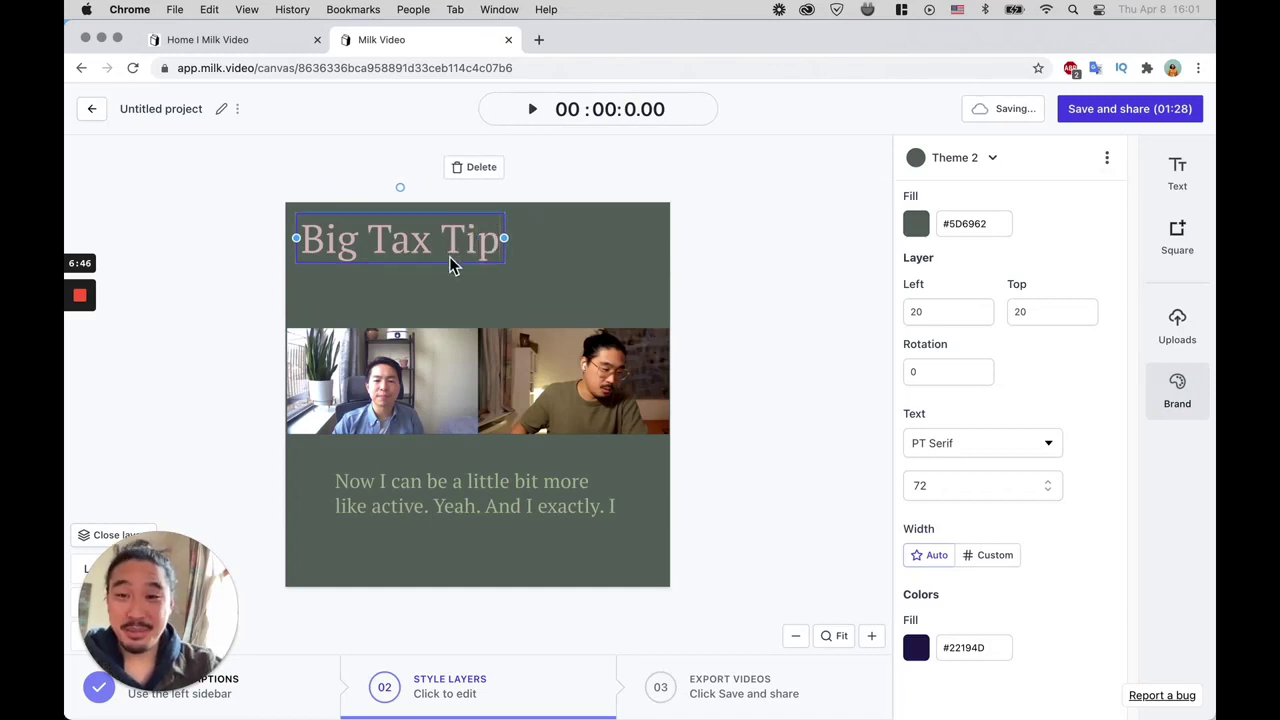
Move the Big Tax Tip title to the top centre above the video
left_click_drag(450, 262, 531, 283)
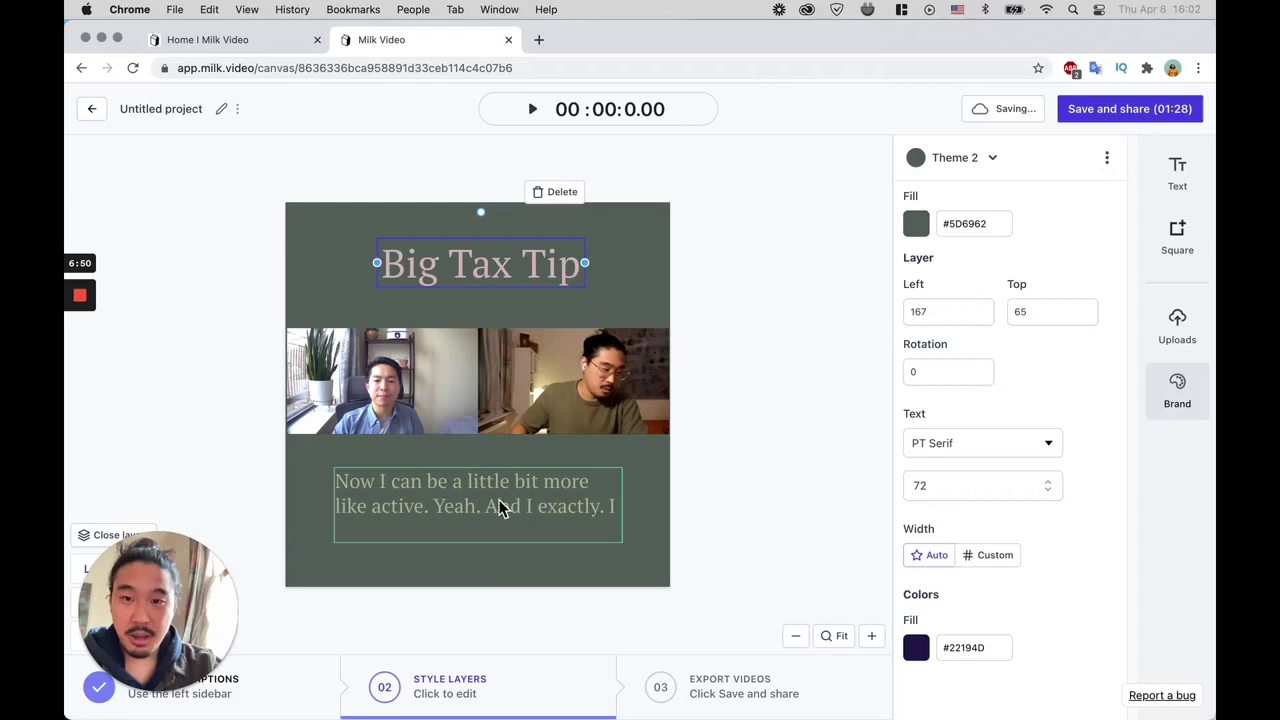
left_click(502, 530)
left_click(755, 292)
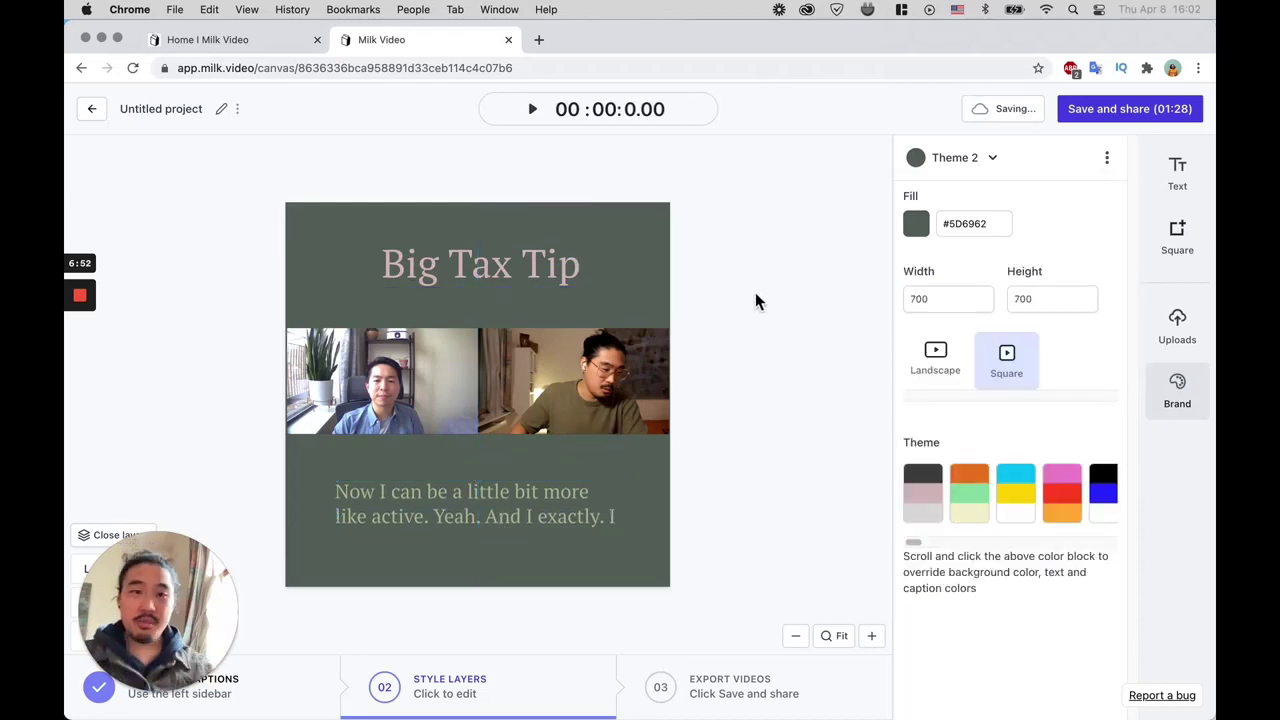
key("ctrl+Up")
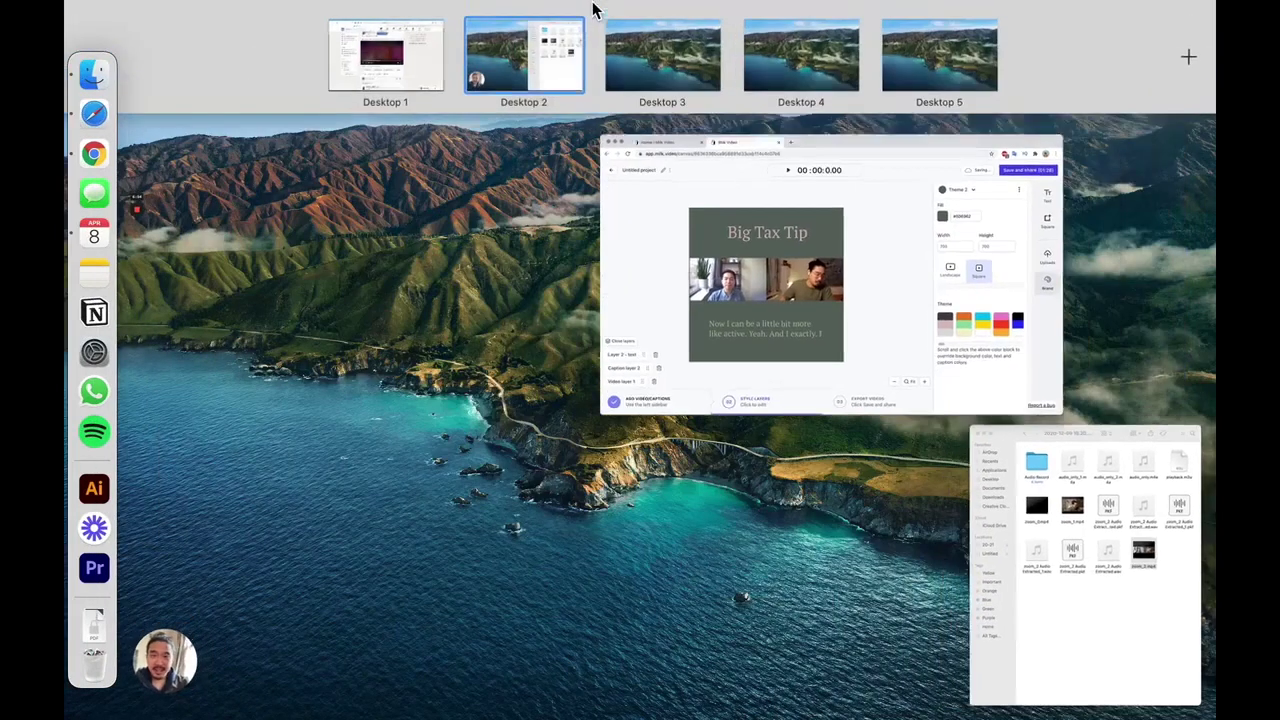
left_click(406, 69)
scroll(634, 340, "up", 1)
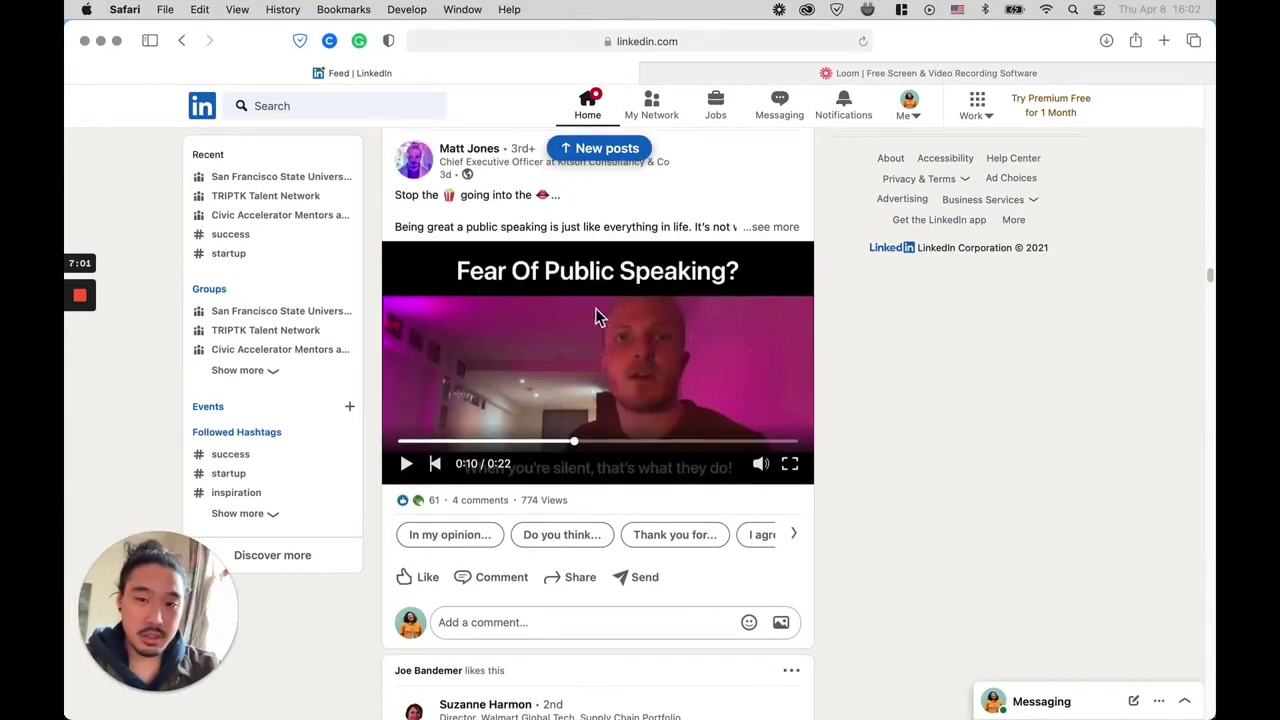
key("ctrl+Up")
left_click(551, 57)
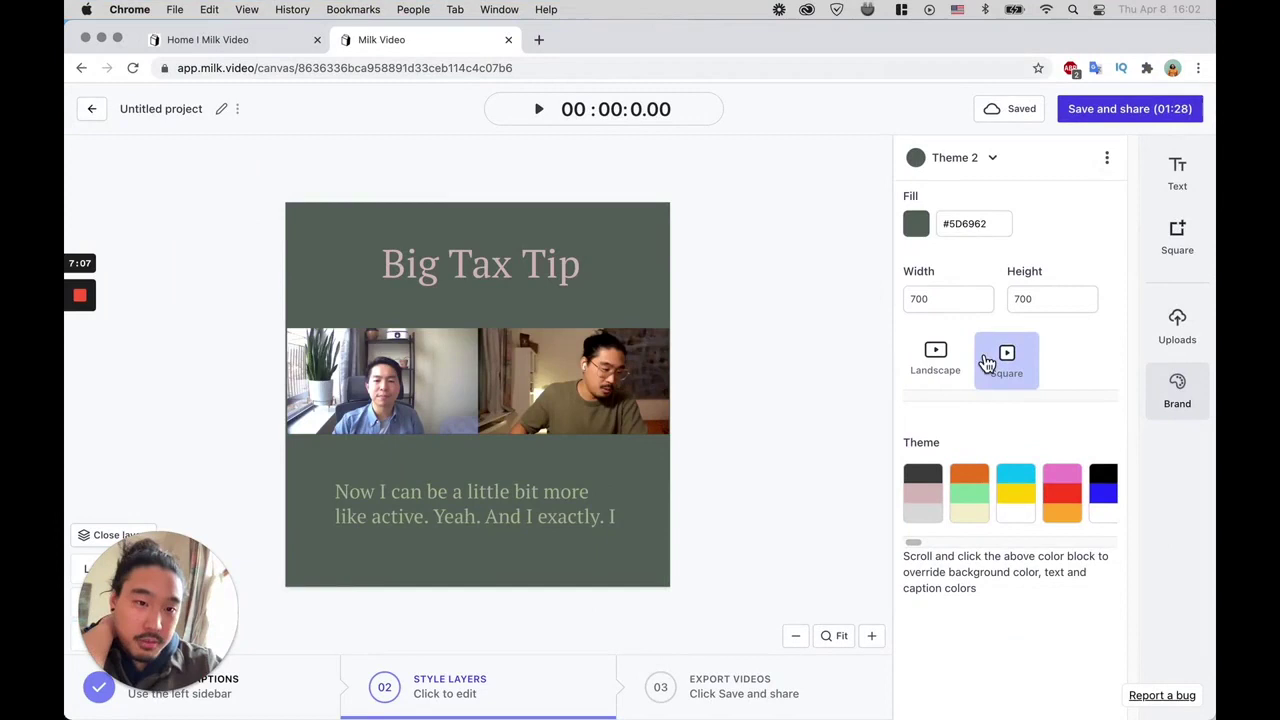
Preview the orange-green, cyan-yellow, pink, black-blue and coral colour themes on the canvas
left_click(983, 500)
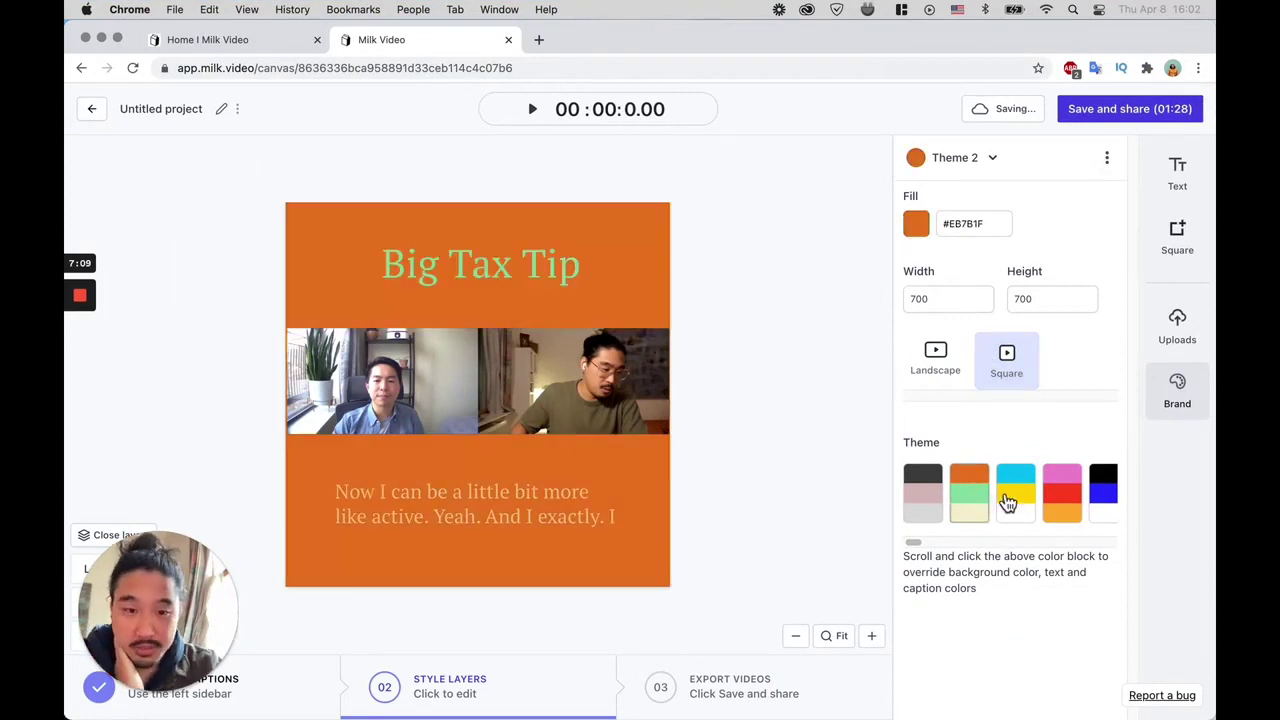
left_click(1030, 500)
left_click(1066, 506)
scroll(1060, 505, "right", 2)
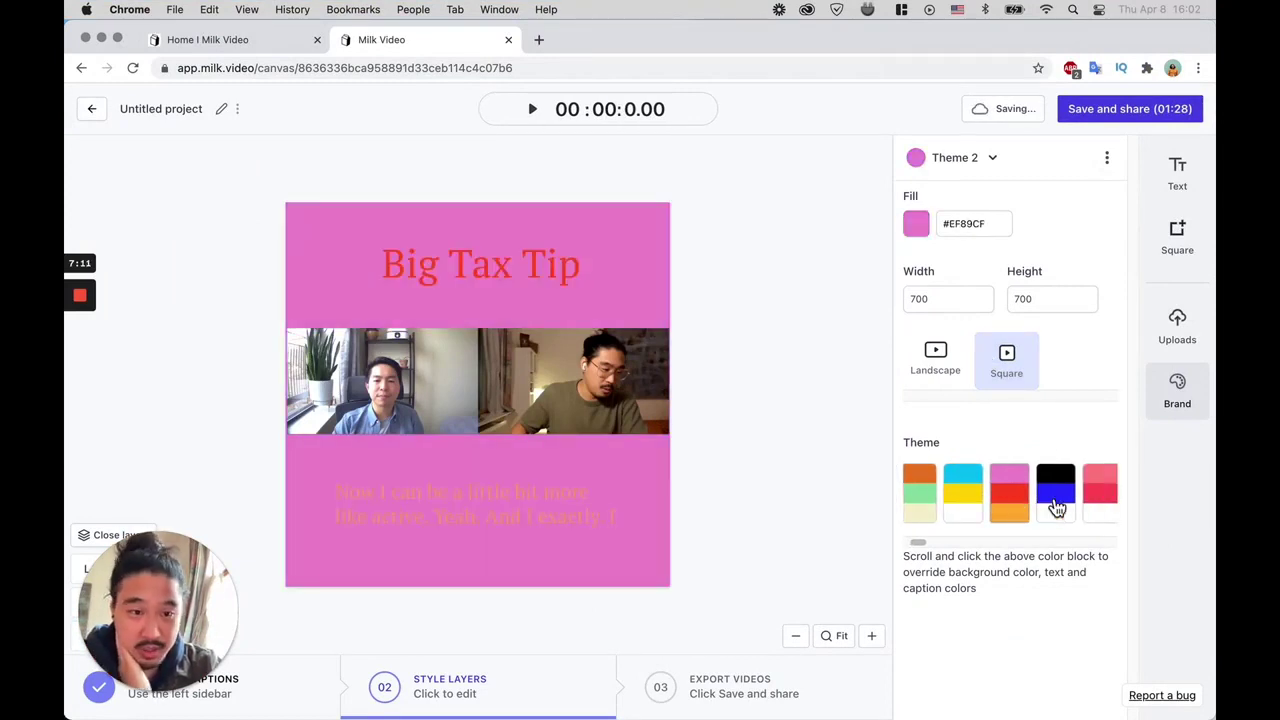
left_click(1057, 505)
left_click(1108, 500)
scroll(1106, 500, "right", 4)
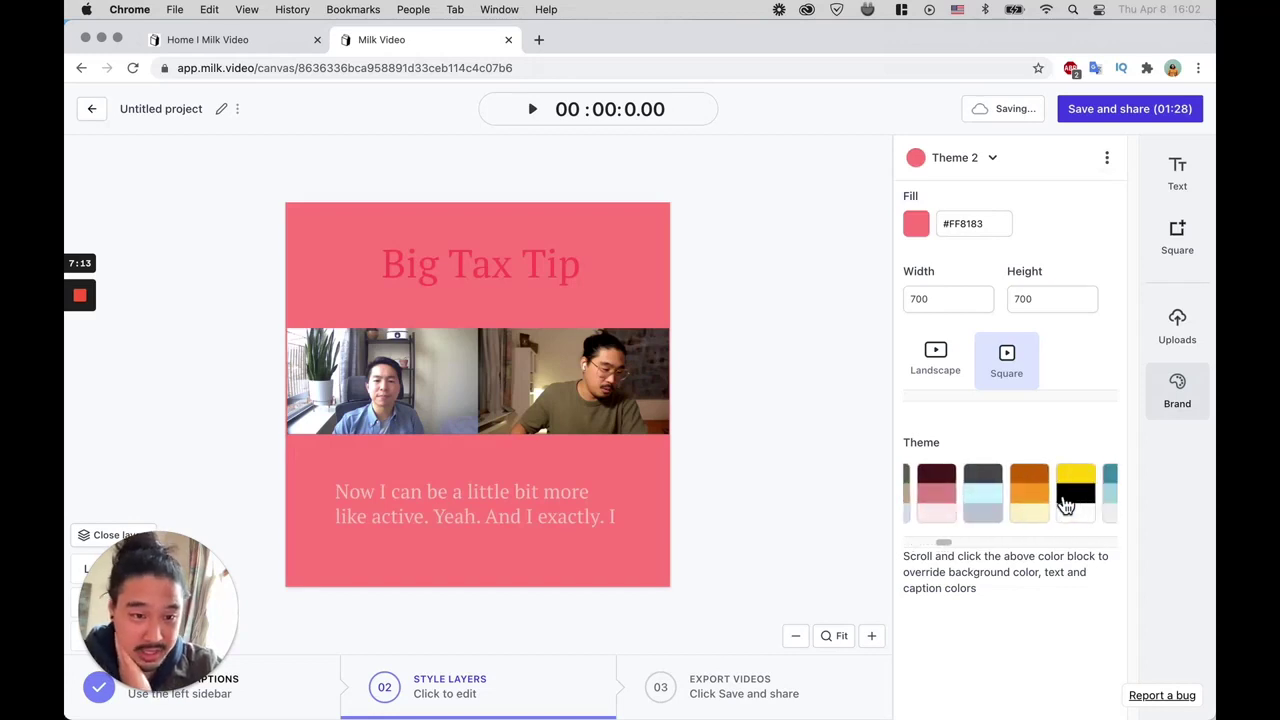
Settle on the yellow #FFD706 theme and reload the editor page
left_click(990, 510)
scroll(997, 517, "left", 4)
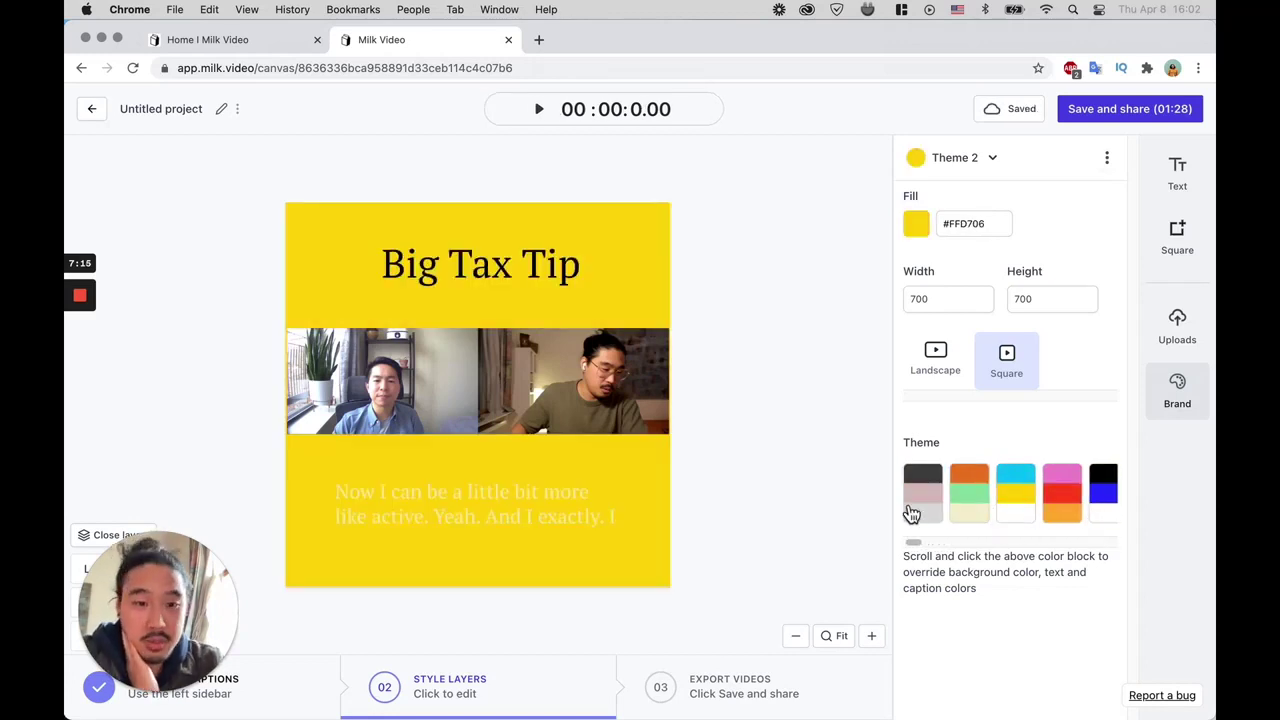
left_click(915, 515)
scroll(937, 520, "left", 5)
scroll(773, 361, "right", 5)
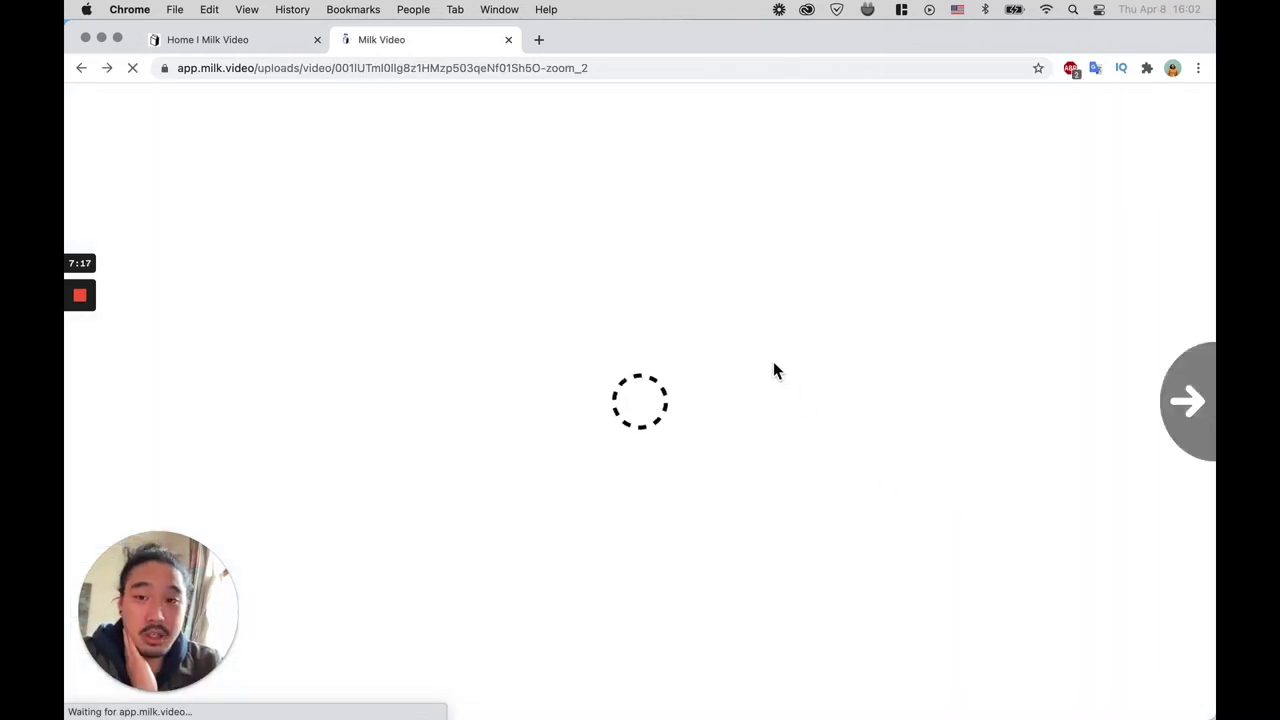
left_click(554, 77)
key("Return")
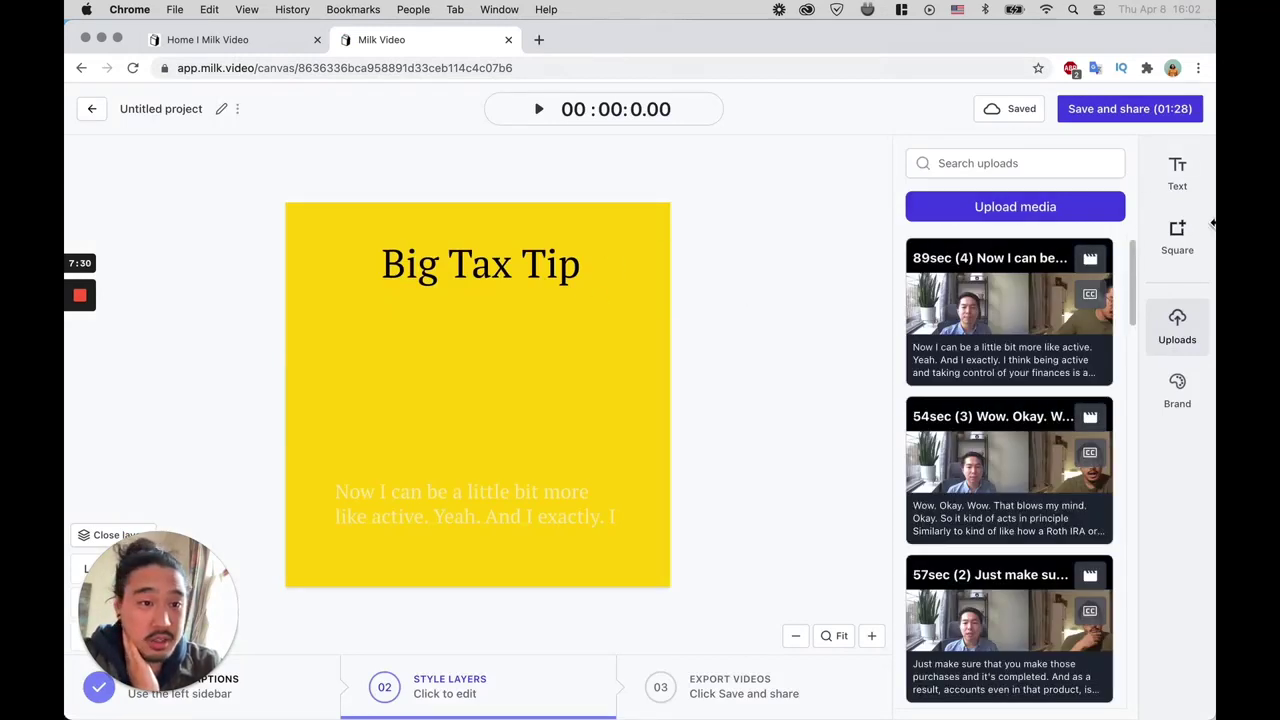
Change the Brand background fill to navy #171D54
left_click(1180, 388)
left_click(917, 226)
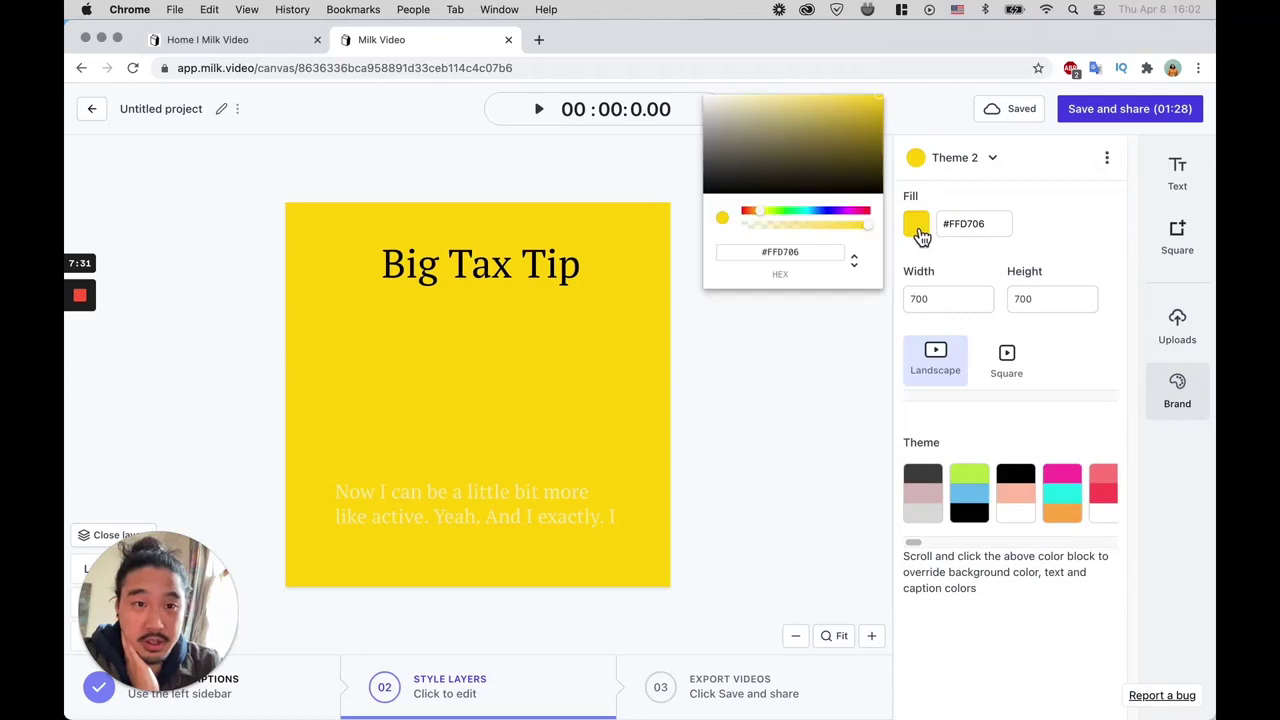
left_click(847, 161)
left_click(826, 213)
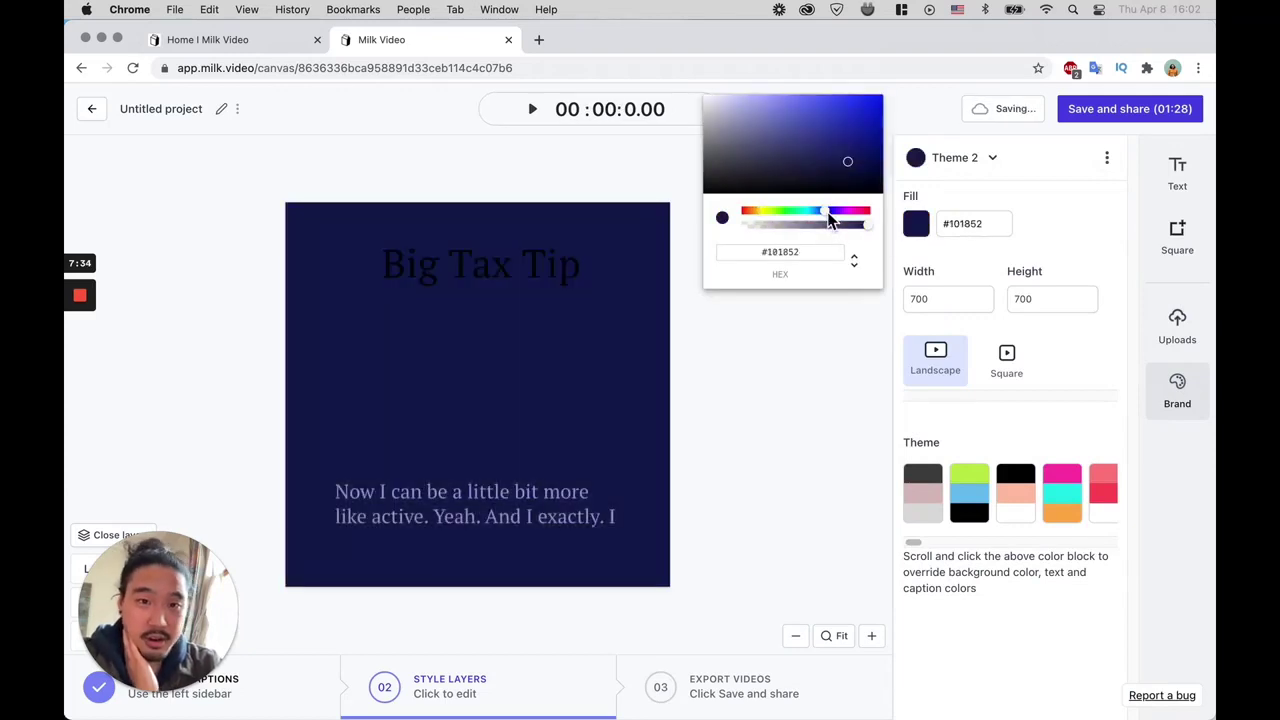
left_click(752, 372)
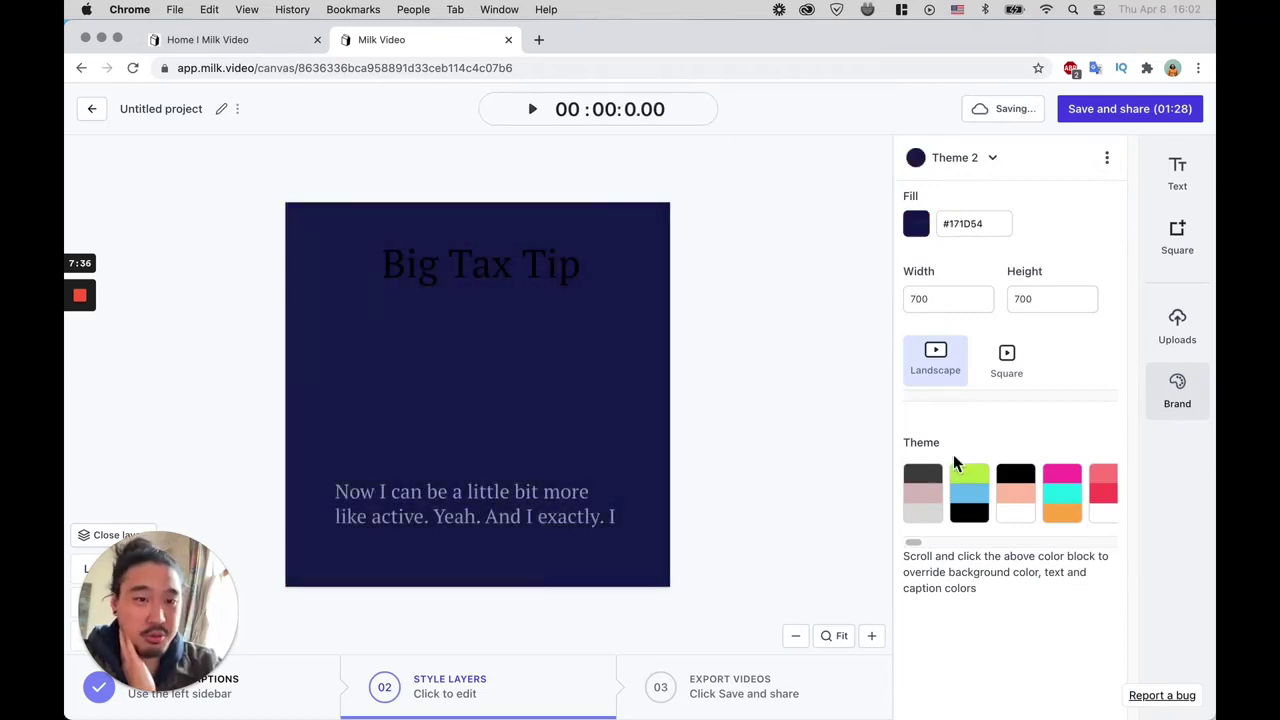
Make the Big Tax Tip title text white #FFFFFF
left_click(545, 268)
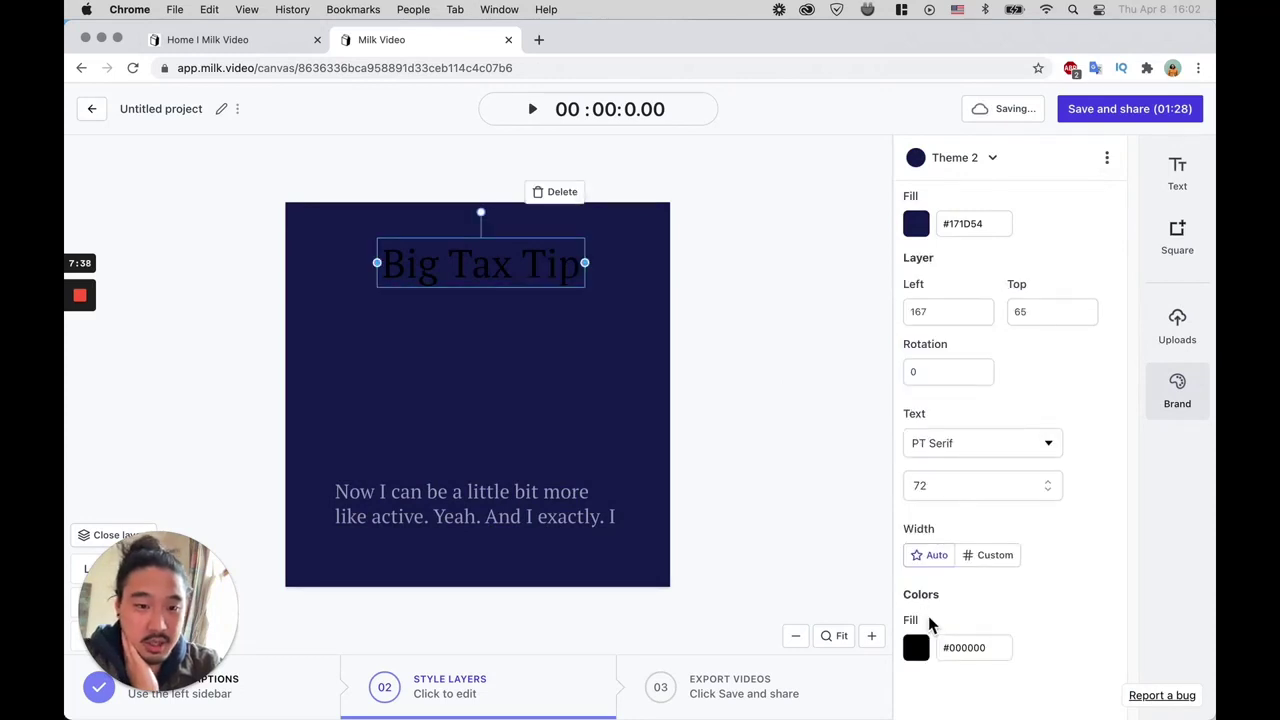
left_click(916, 647)
left_click_drag(849, 540, 688, 510)
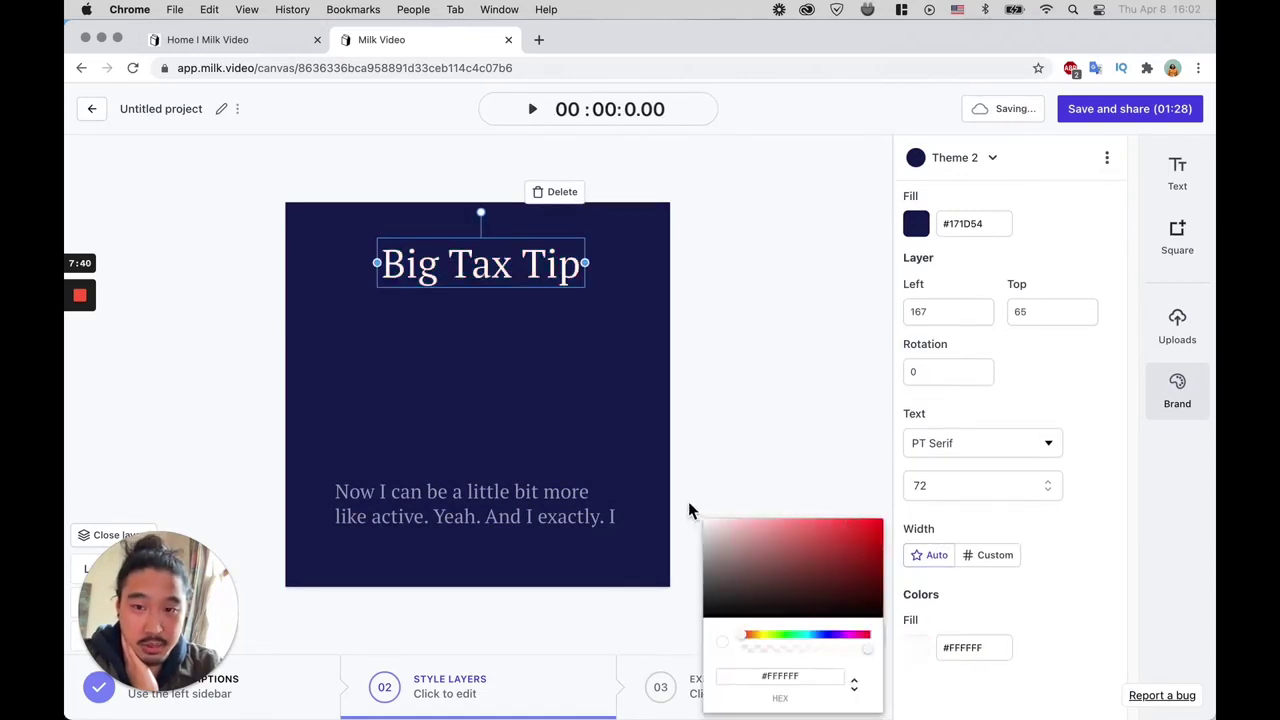
Set caption highlights to red #D81919 and play the preview to check them
left_click(616, 504)
scroll(886, 391, "down", 5)
left_click(918, 380)
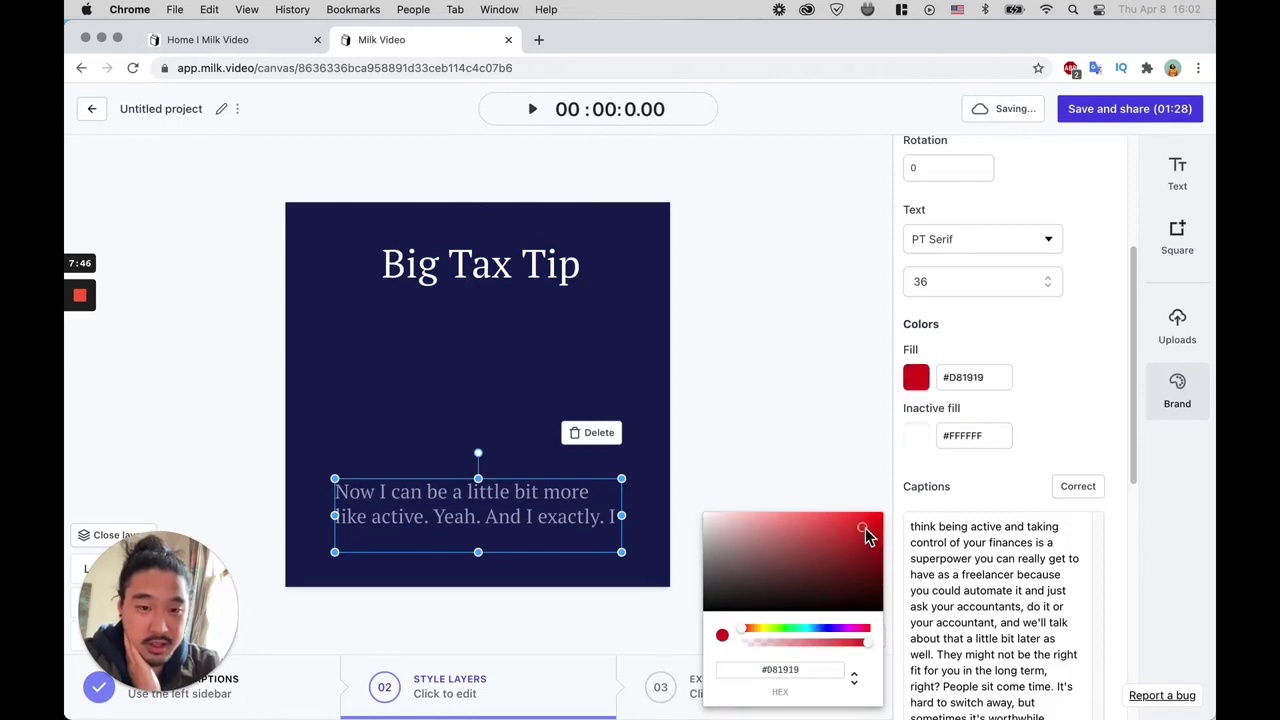
left_click(810, 460)
left_click(535, 112)
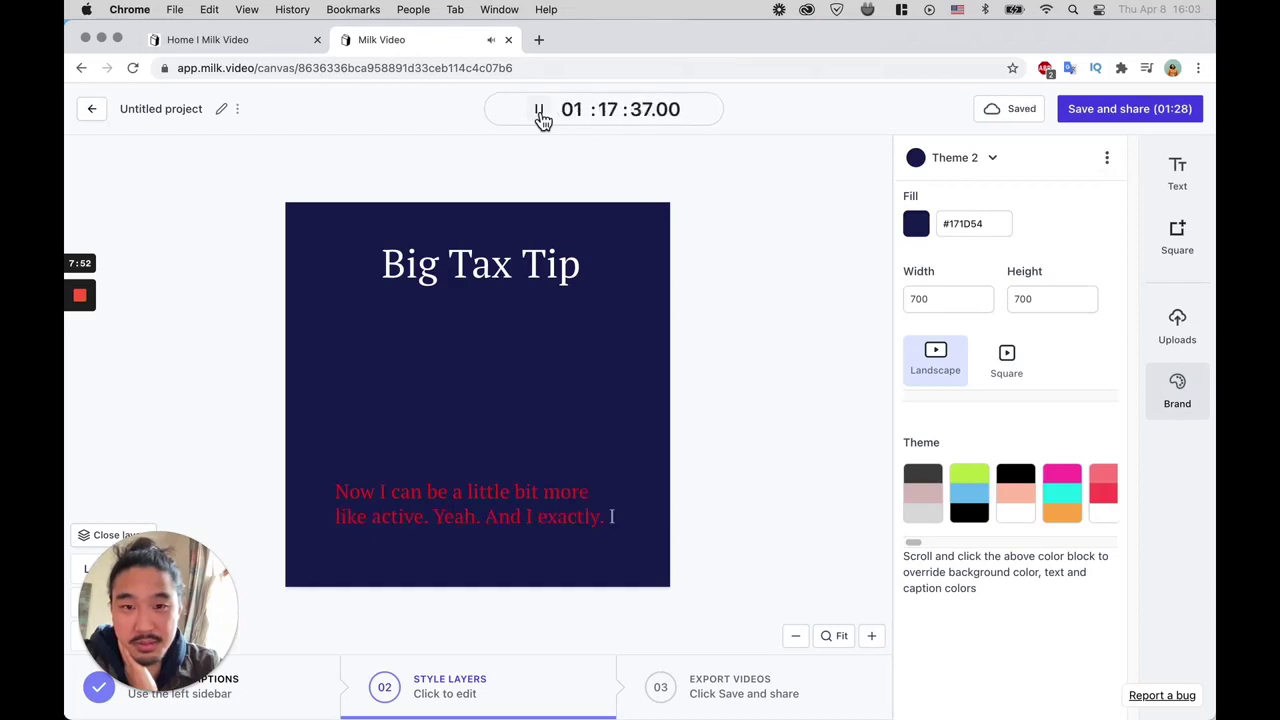
Stop the preview and inspect the title, caption and video layers in the layers list
left_click(539, 112)
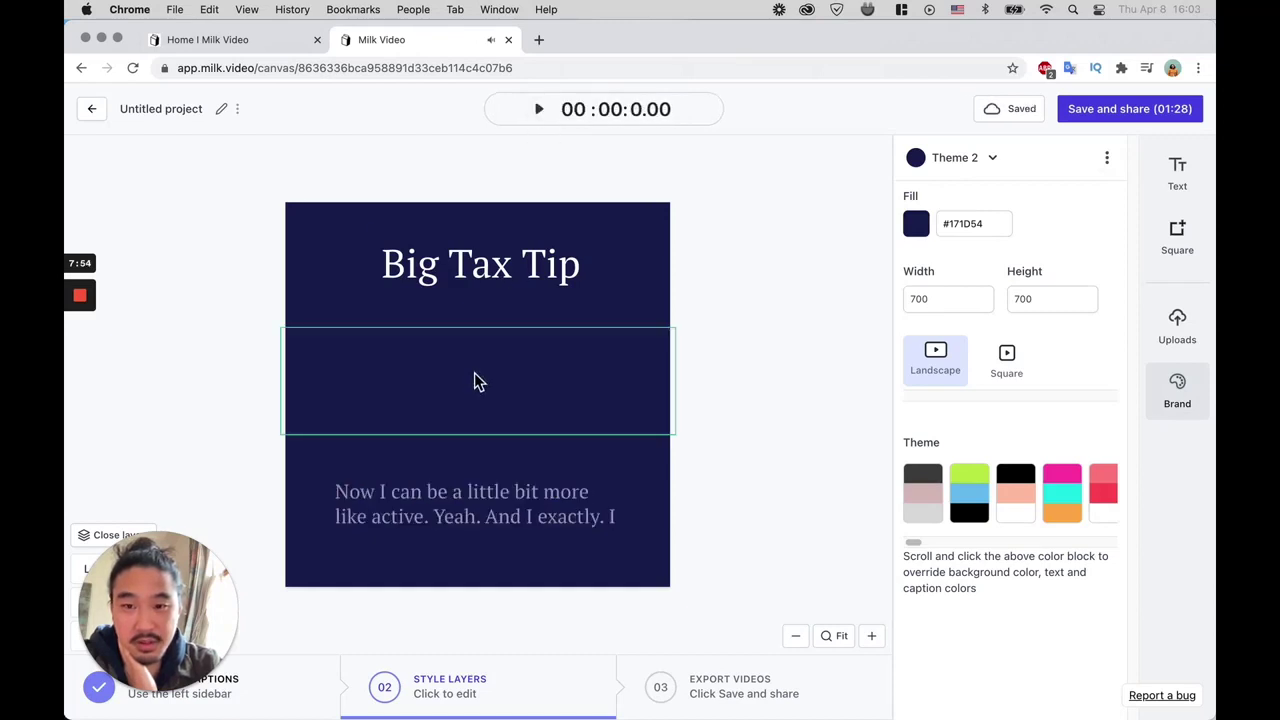
left_click_drag(160, 610, 163, 350)
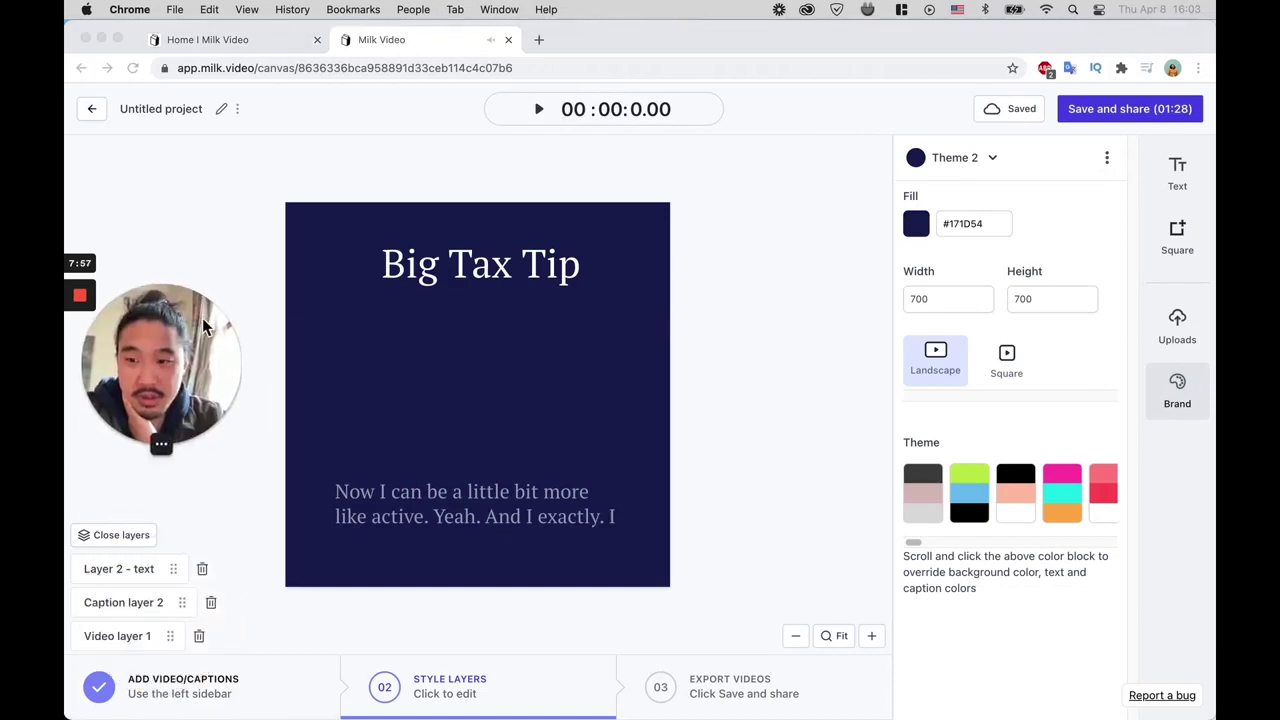
left_click(160, 622)
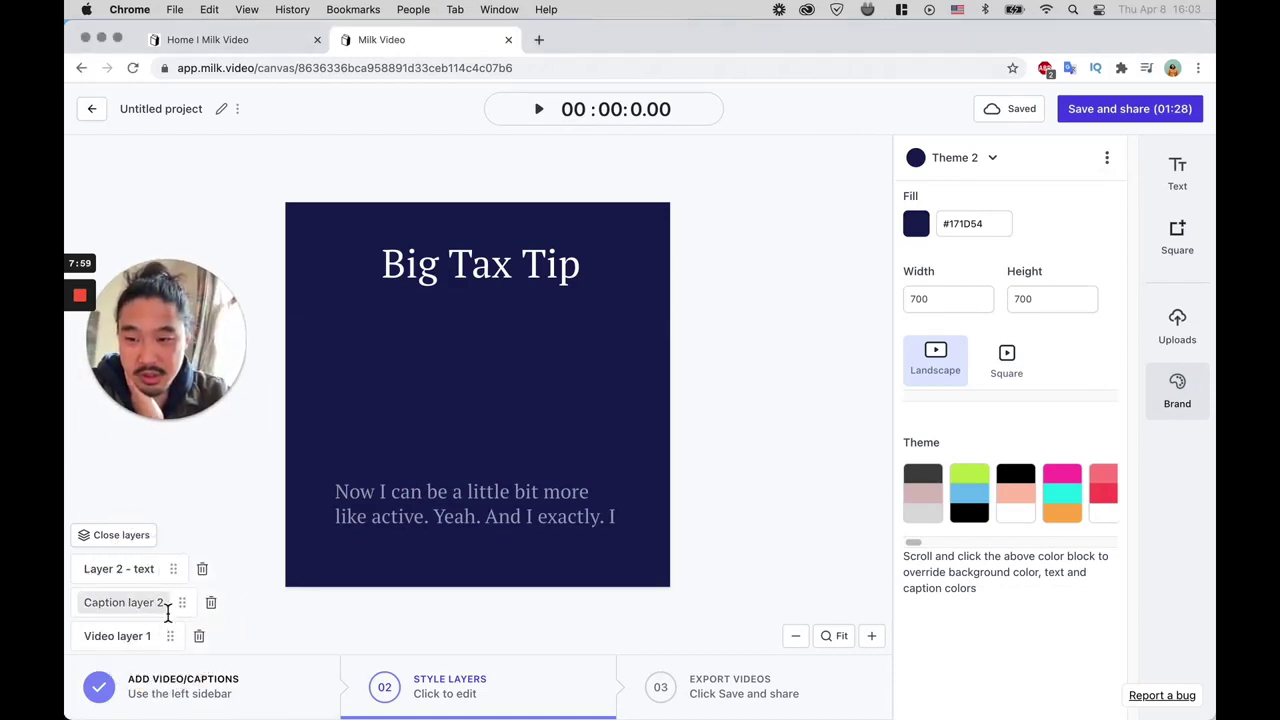
double_click(166, 602)
left_click(168, 566)
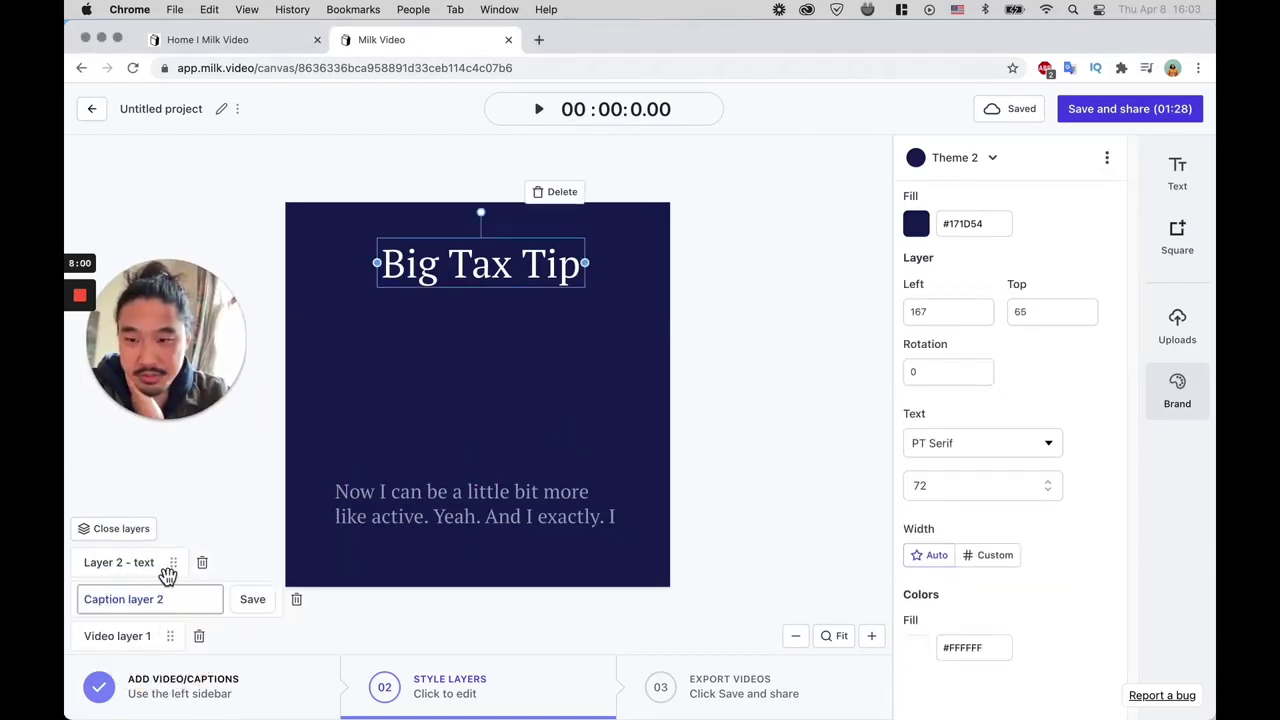
left_click(166, 640)
double_click(143, 644)
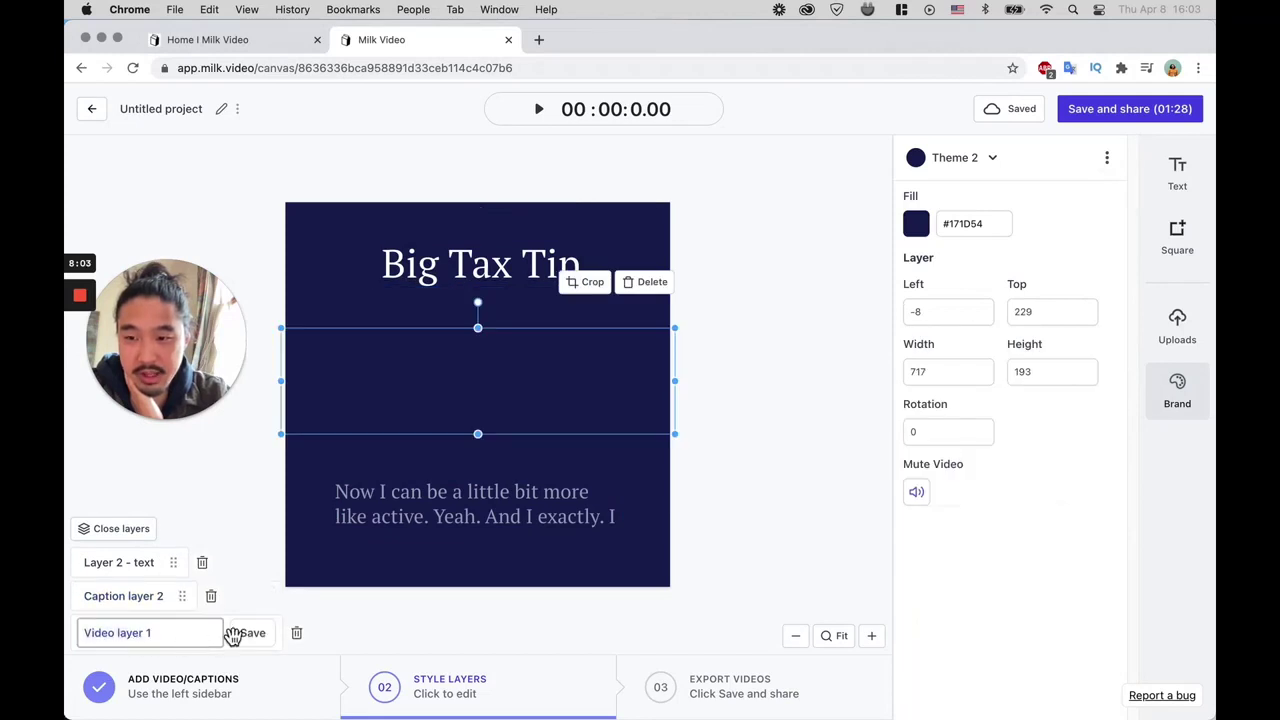
left_click(228, 540)
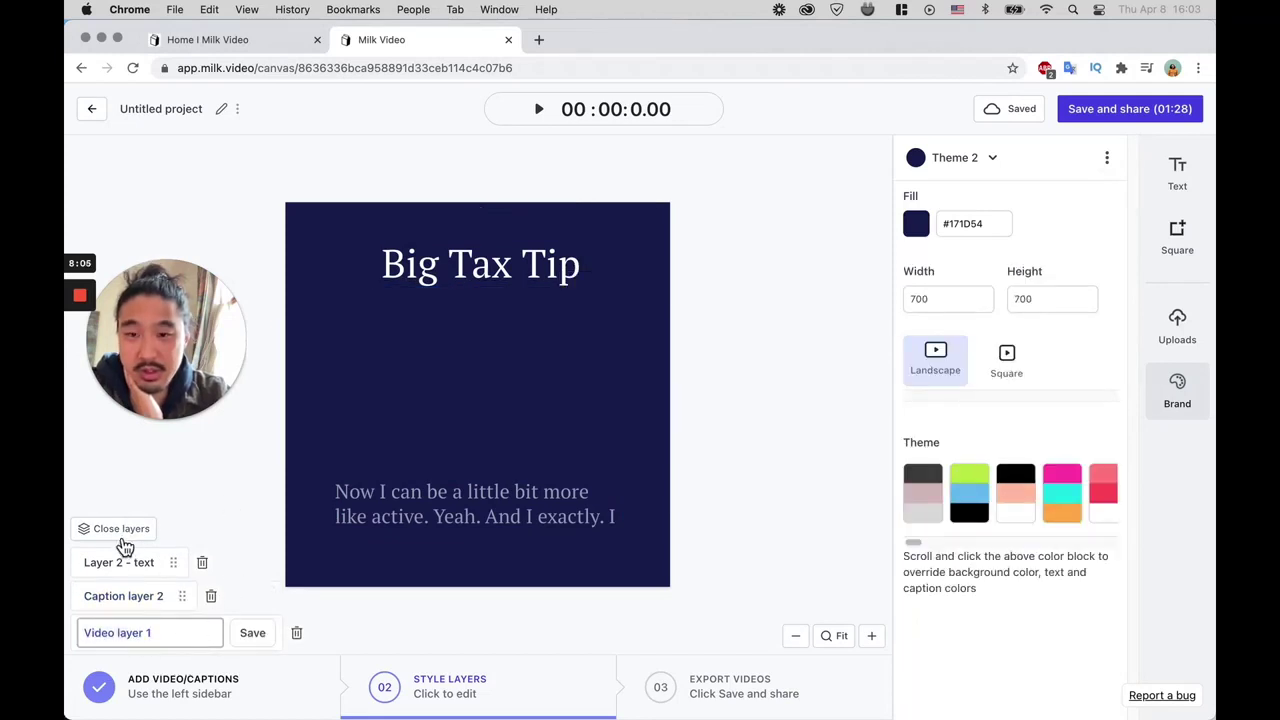
left_click(123, 536)
Add the 89sec upload to the canvas and reload the editor page
left_click(1188, 343)
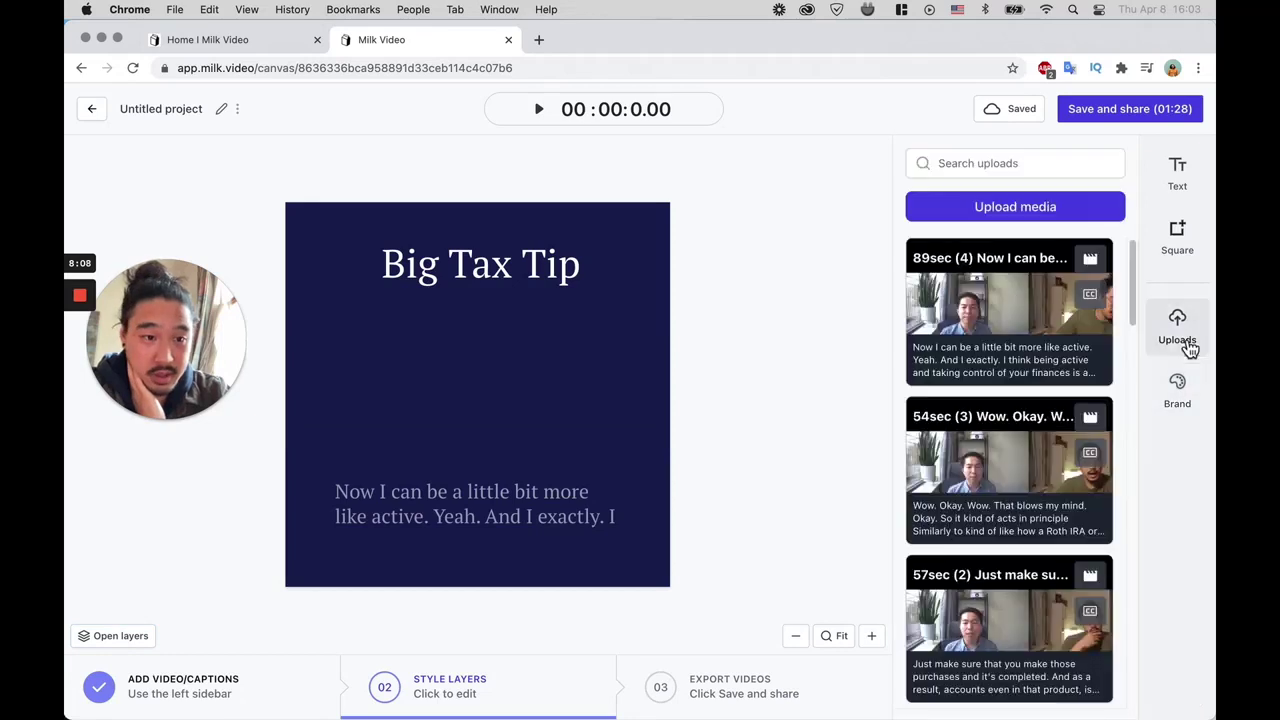
left_click(990, 372)
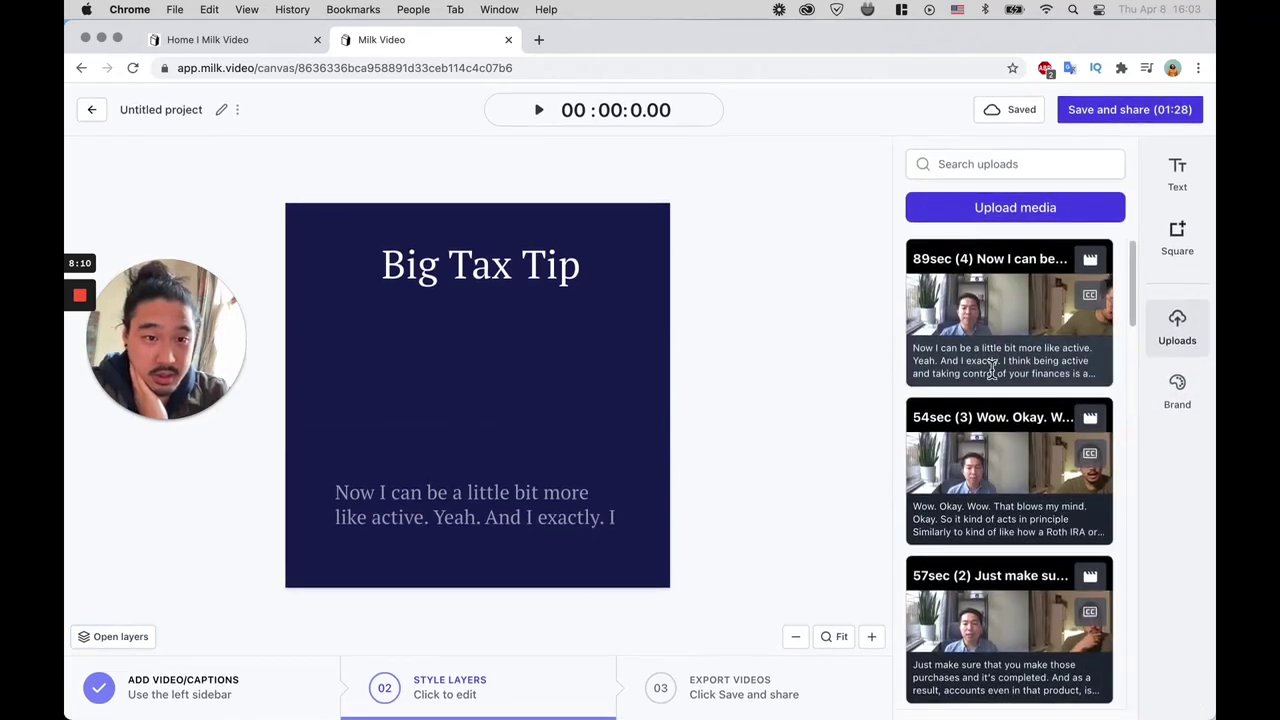
left_click(750, 349)
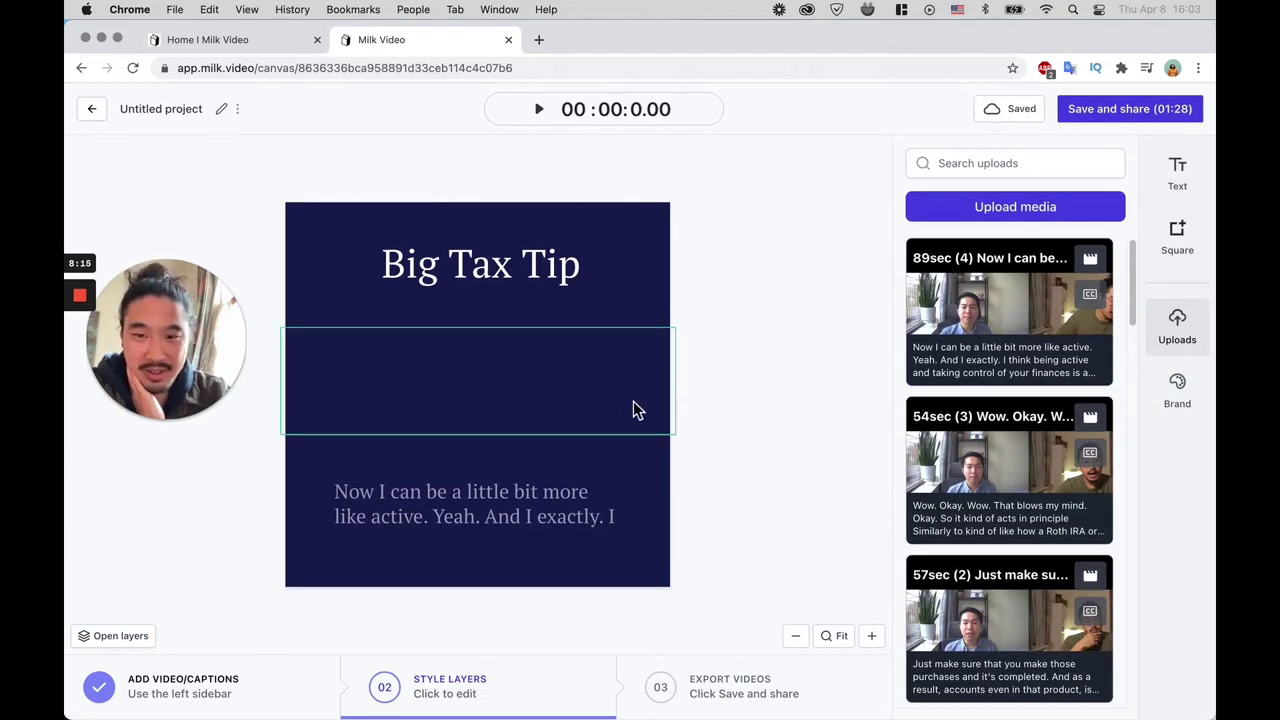
left_click(626, 406)
left_click(757, 277)
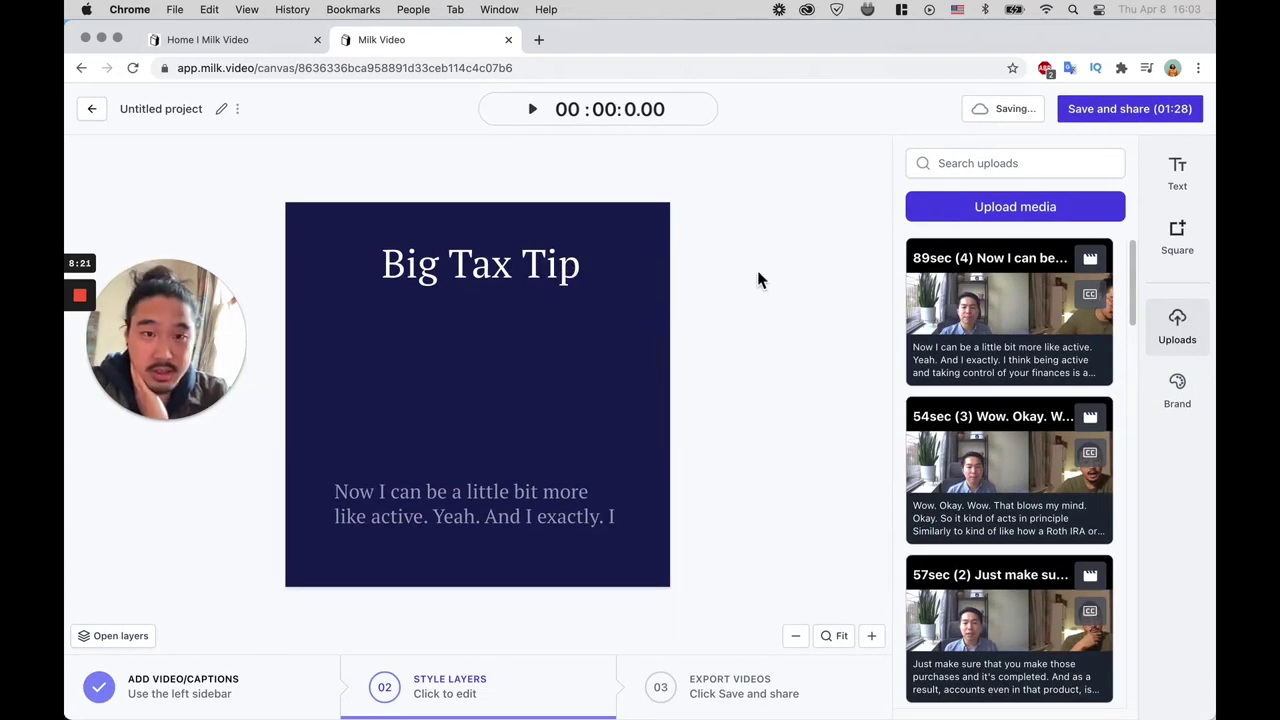
key("super+r")
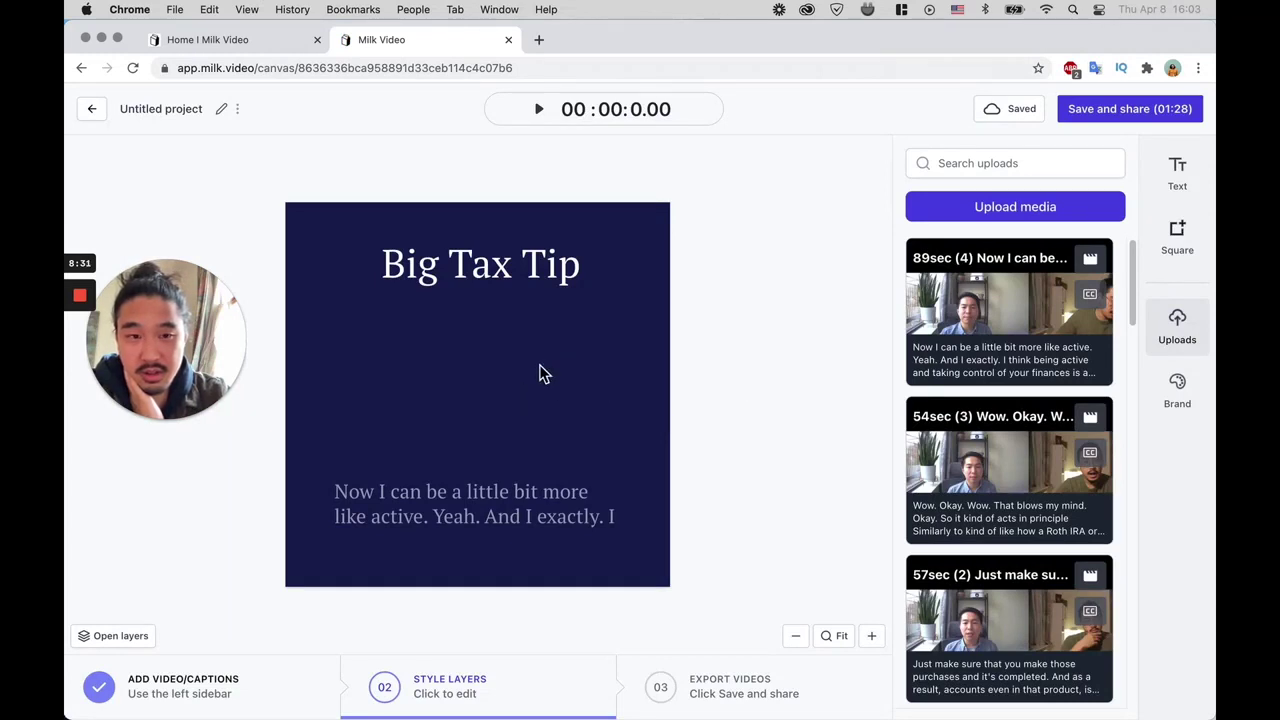
left_click(365, 556)
left_click(96, 636)
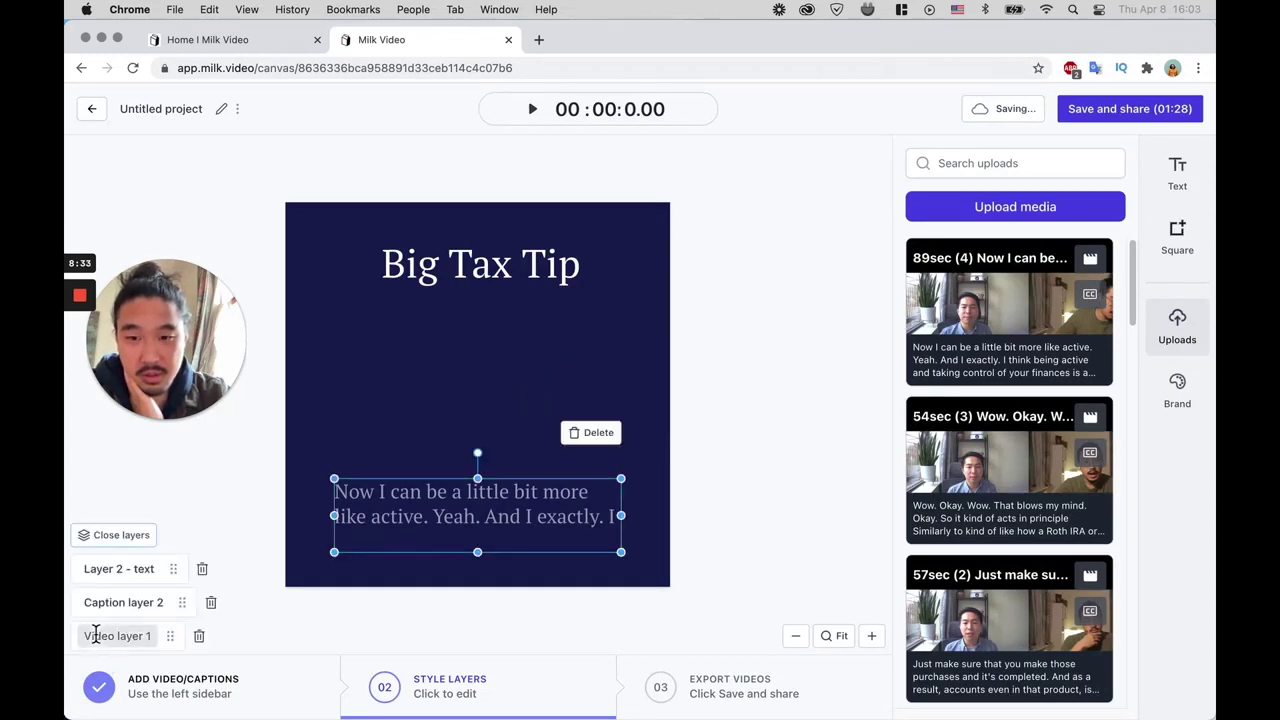
left_click(165, 638)
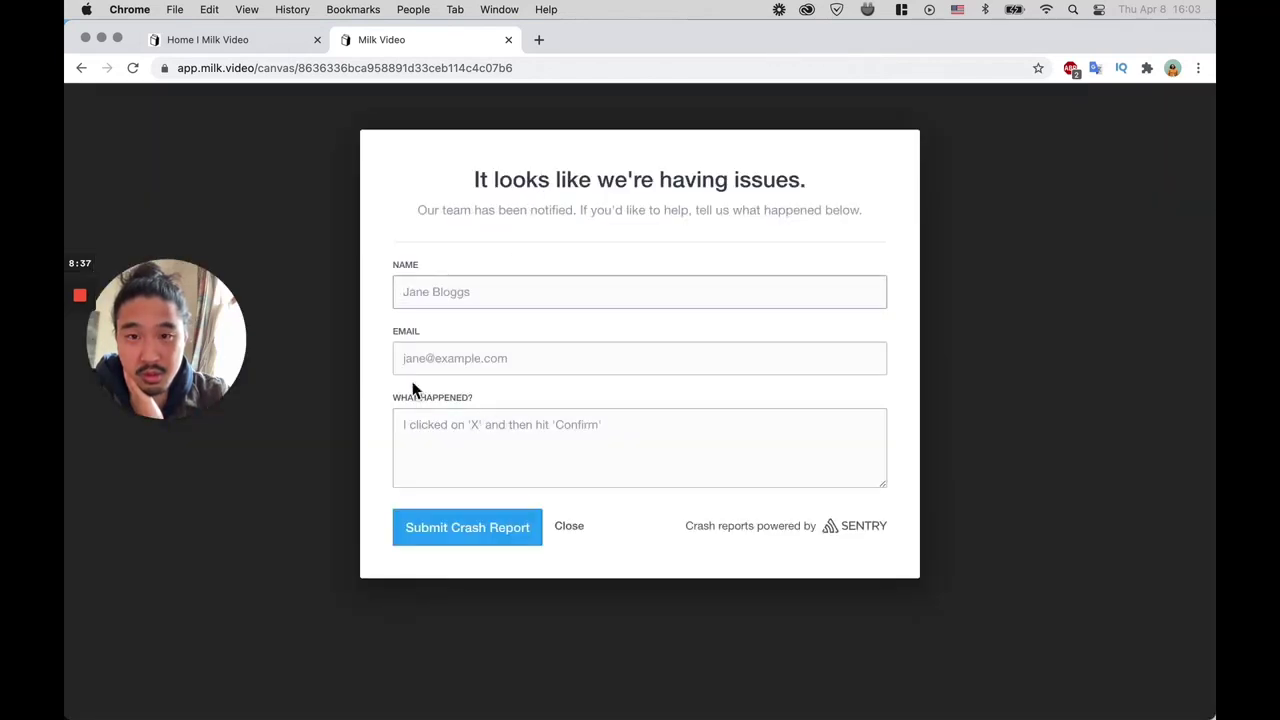
scroll(441, 456, "left", 5)
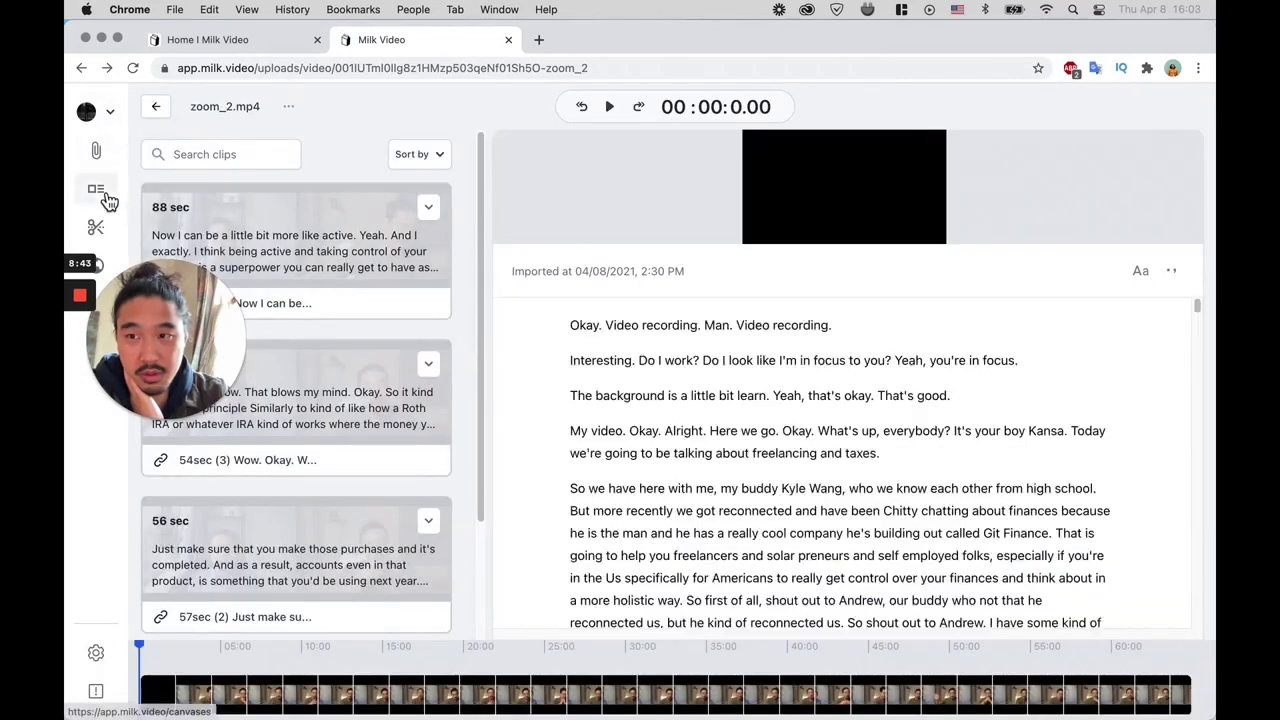
left_click(108, 201)
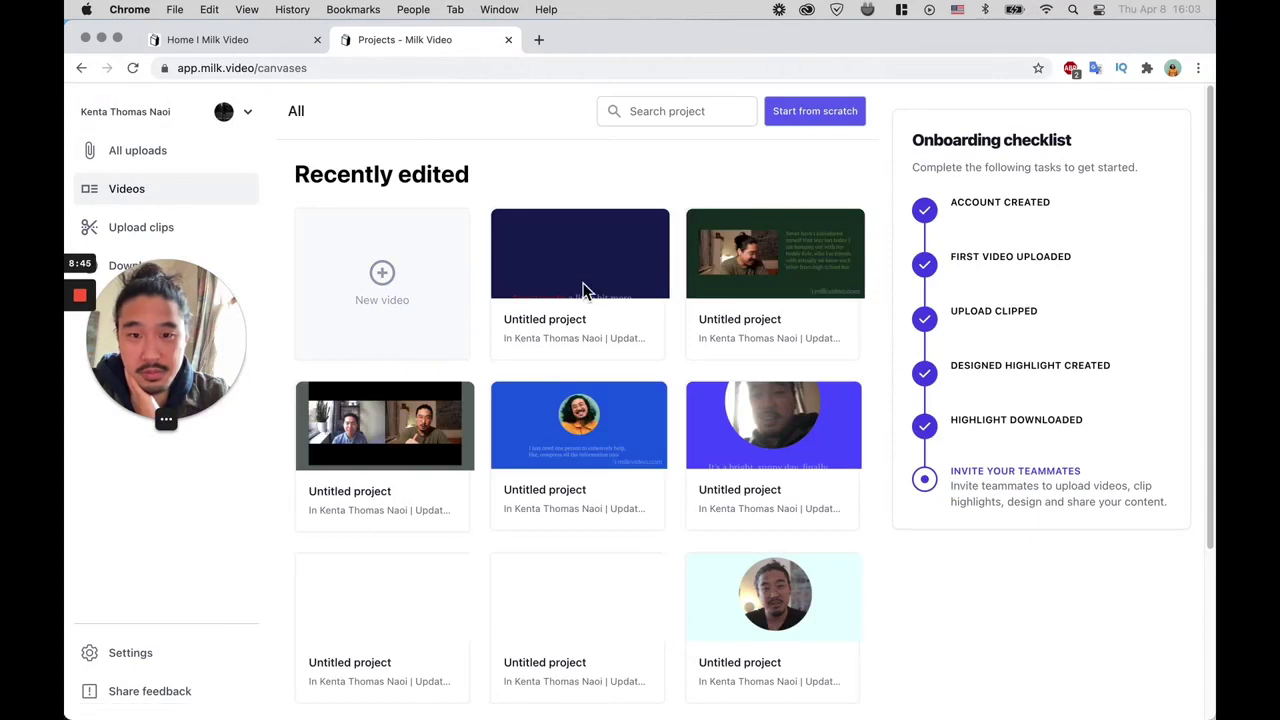
left_click(585, 281)
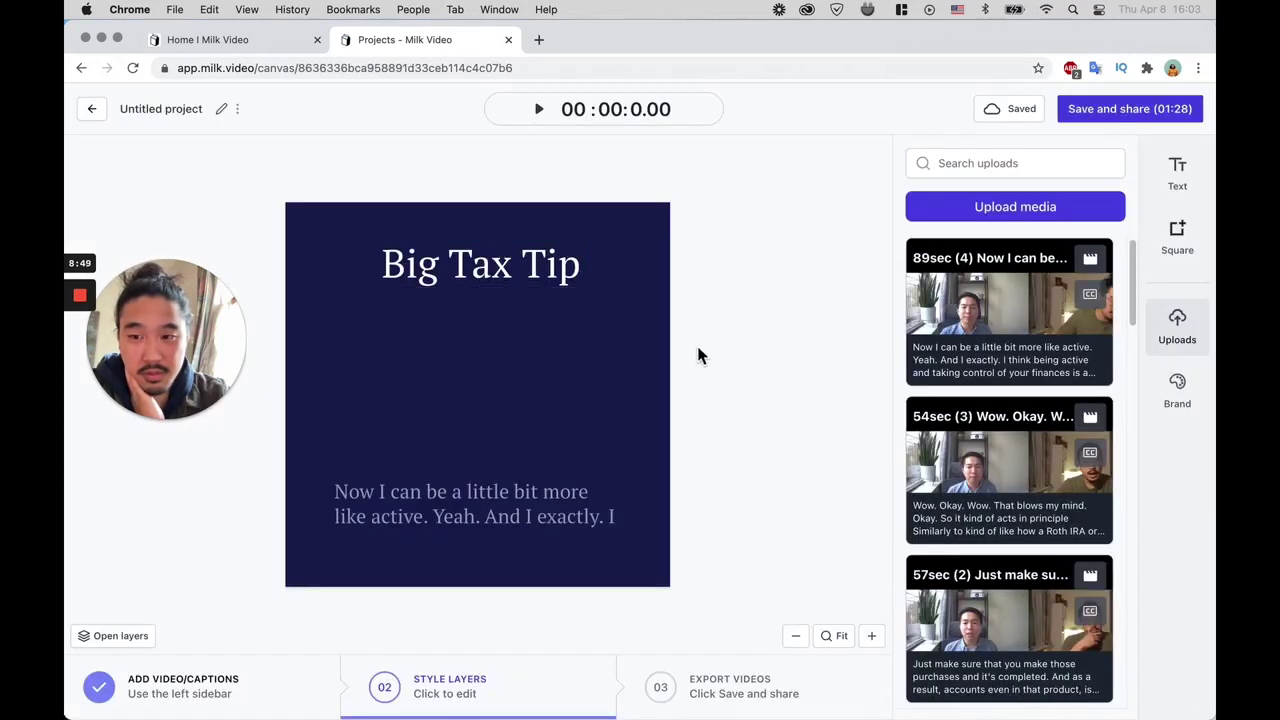
Replace the old Video layer 1 with the 89sec clip's video
left_click_drag(700, 345, 350, 573)
left_click(116, 637)
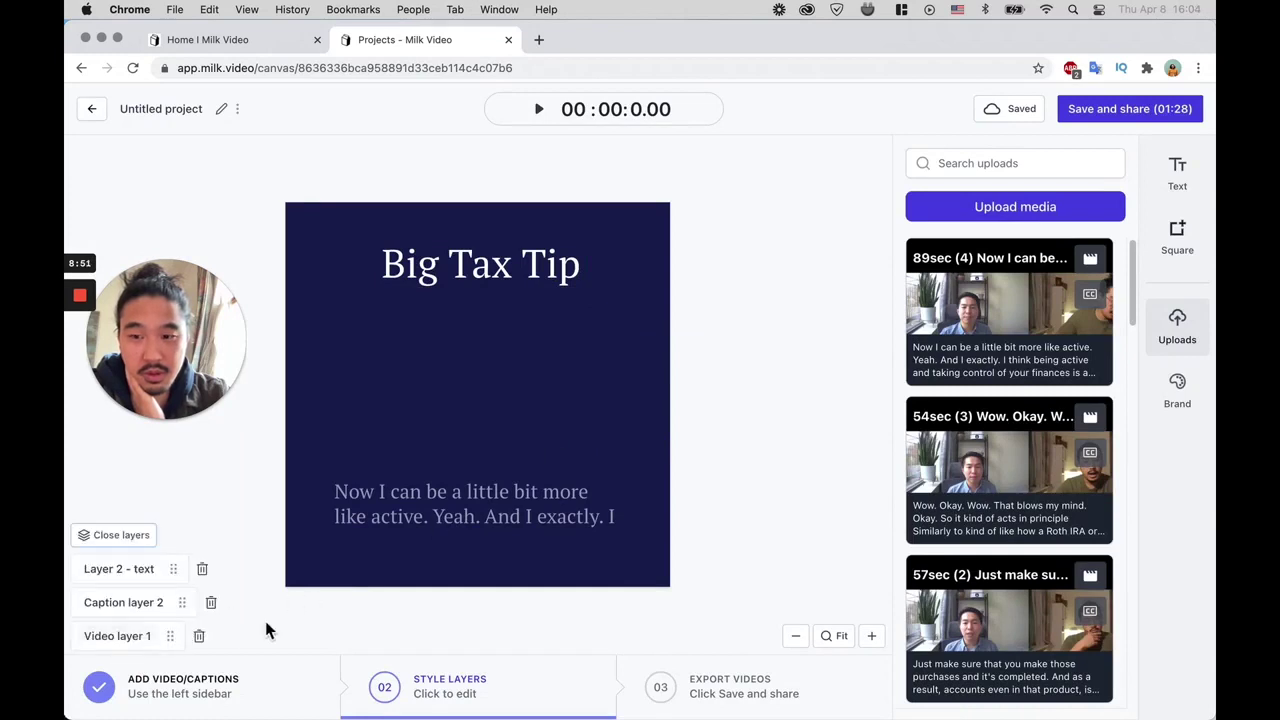
left_click(199, 638)
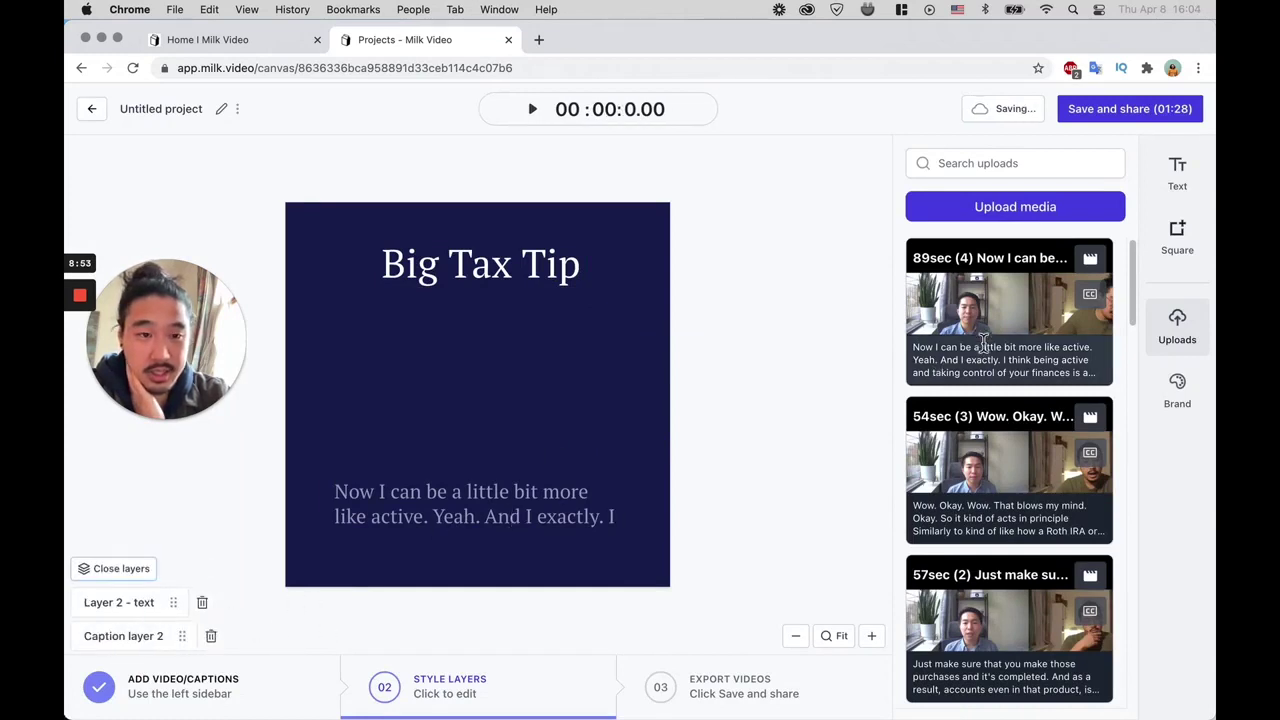
left_click(1090, 258)
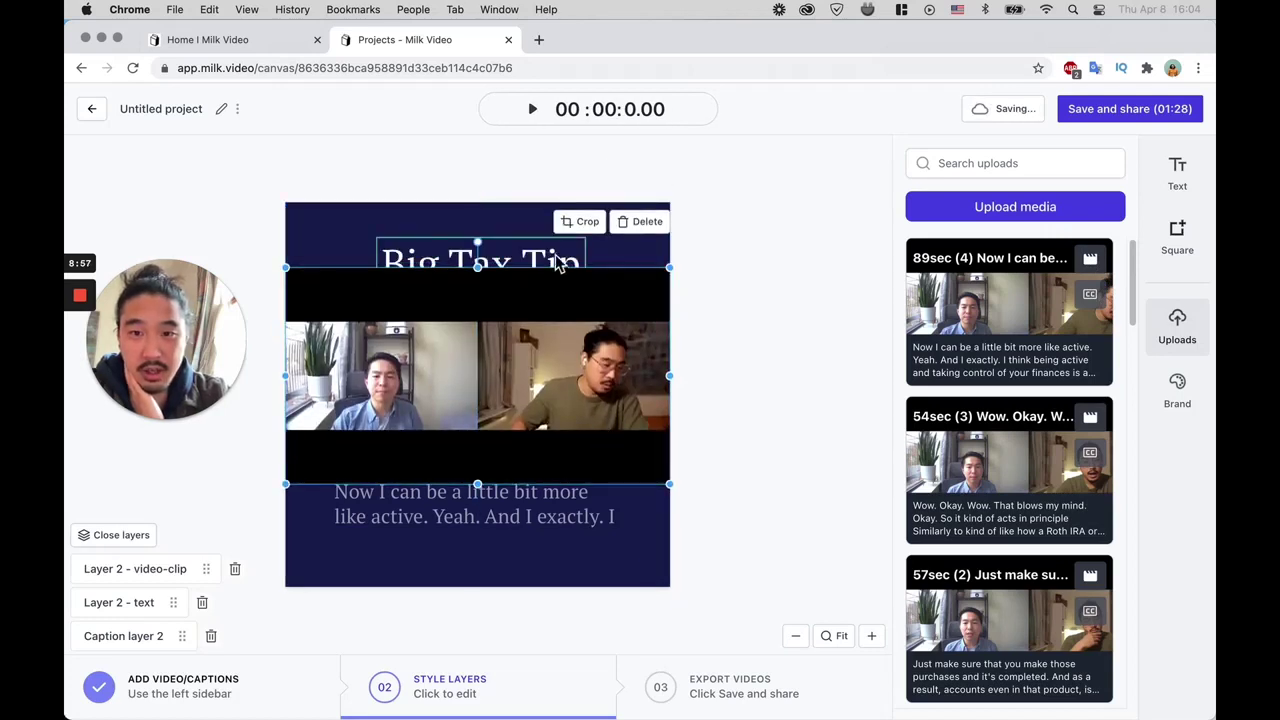
Crop the black bands off the video's top and bottom and place it under the title
left_click(583, 222)
left_click_drag(483, 277, 483, 331)
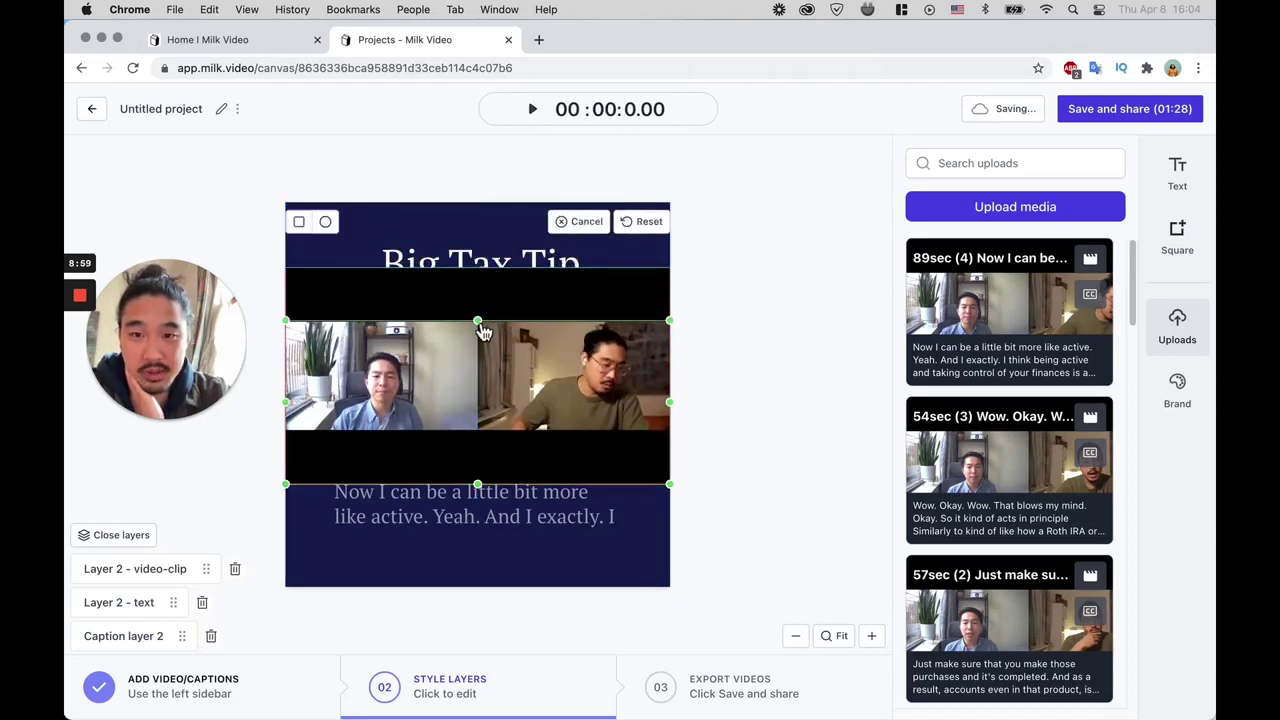
left_click_drag(480, 491, 487, 441)
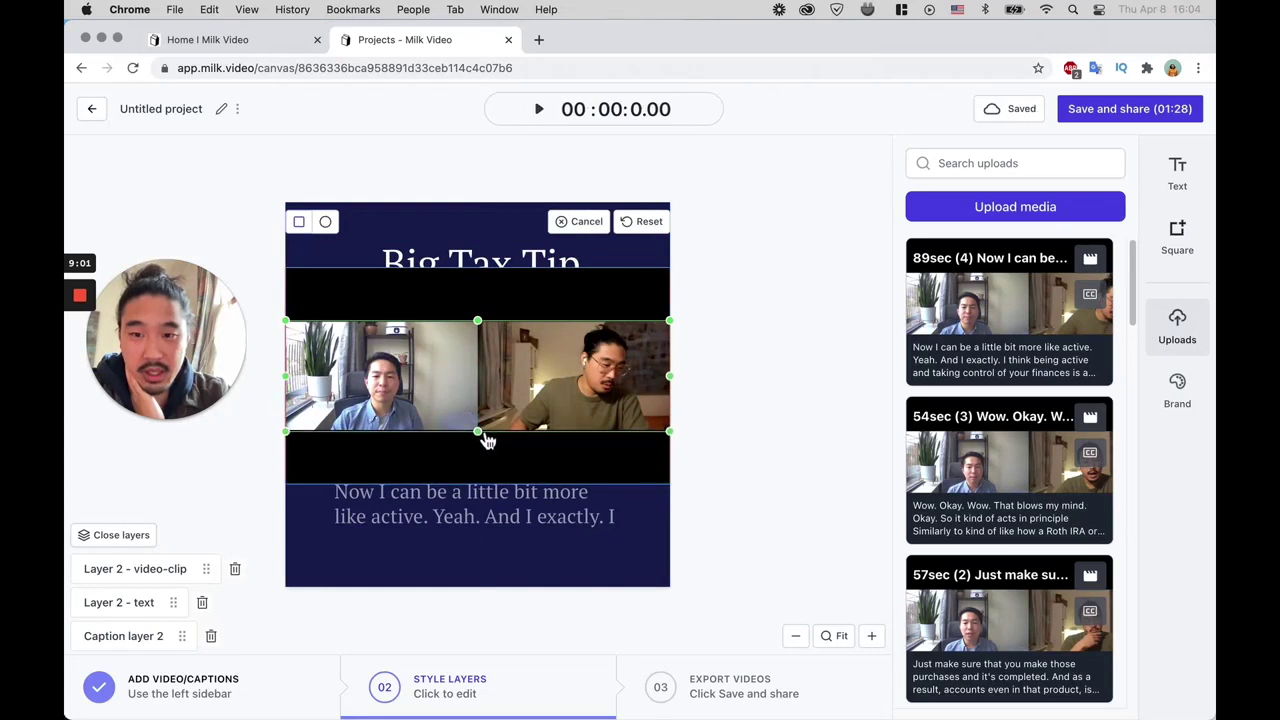
left_click(763, 275)
left_click_drag(588, 400, 591, 402)
left_click(820, 383)
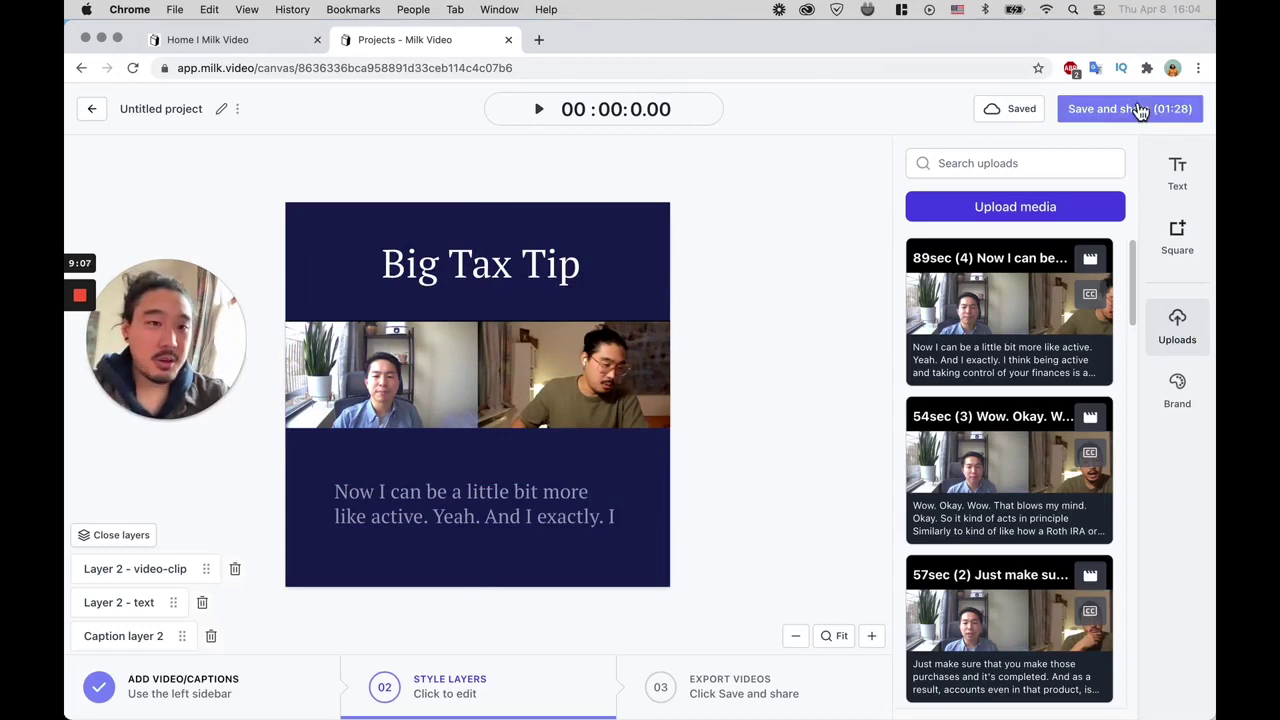
Export the video as a 700 × 700 MP4 from Save and share
left_click(1138, 122)
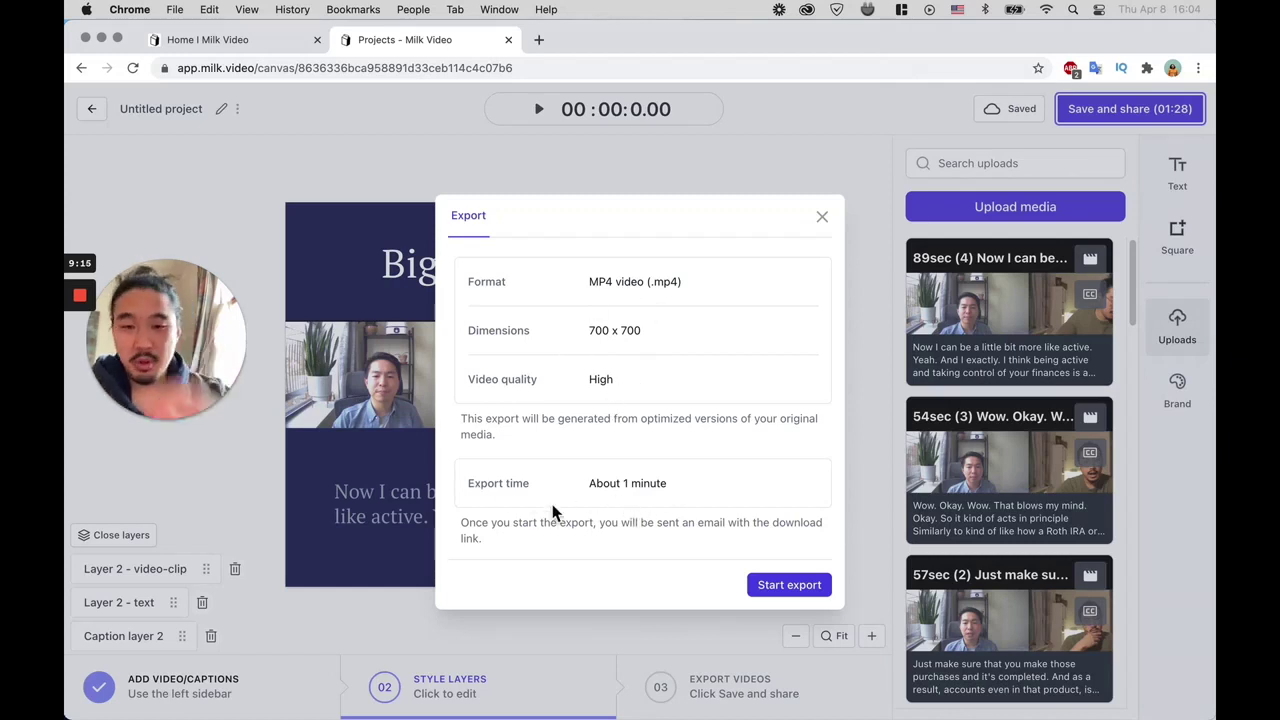
left_click(785, 588)
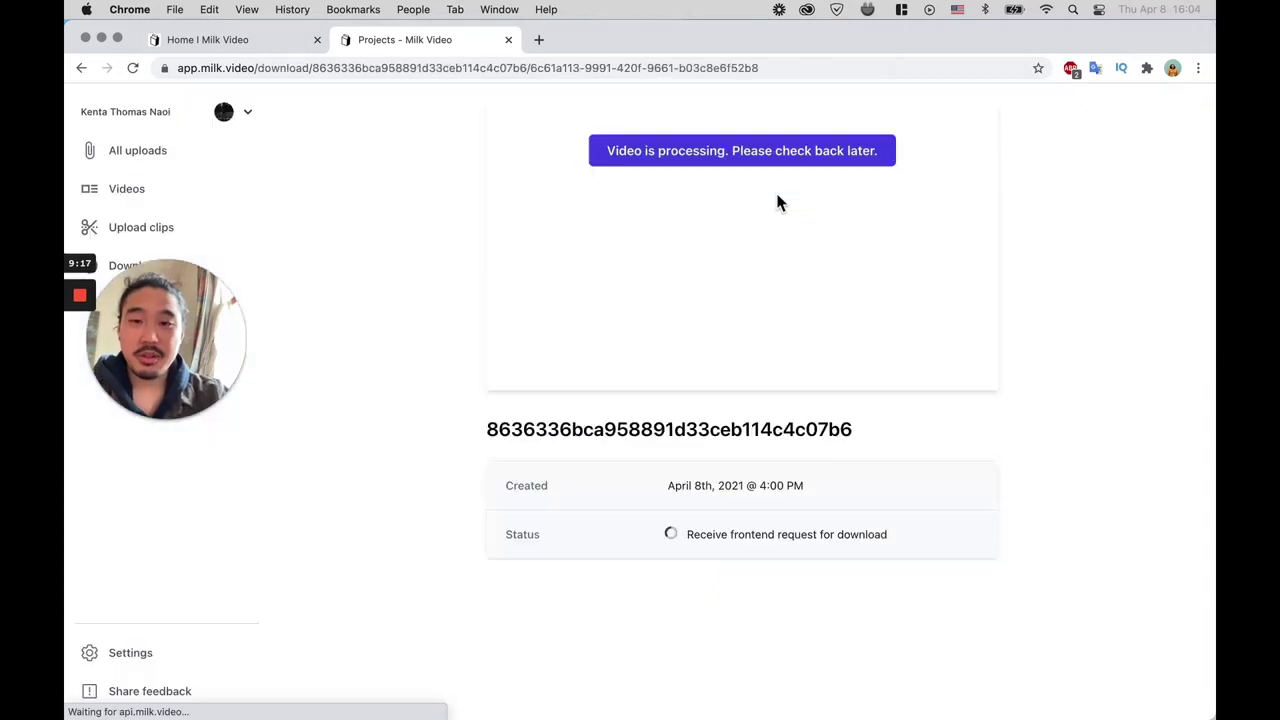
left_click_drag(240, 309, 386, 199)
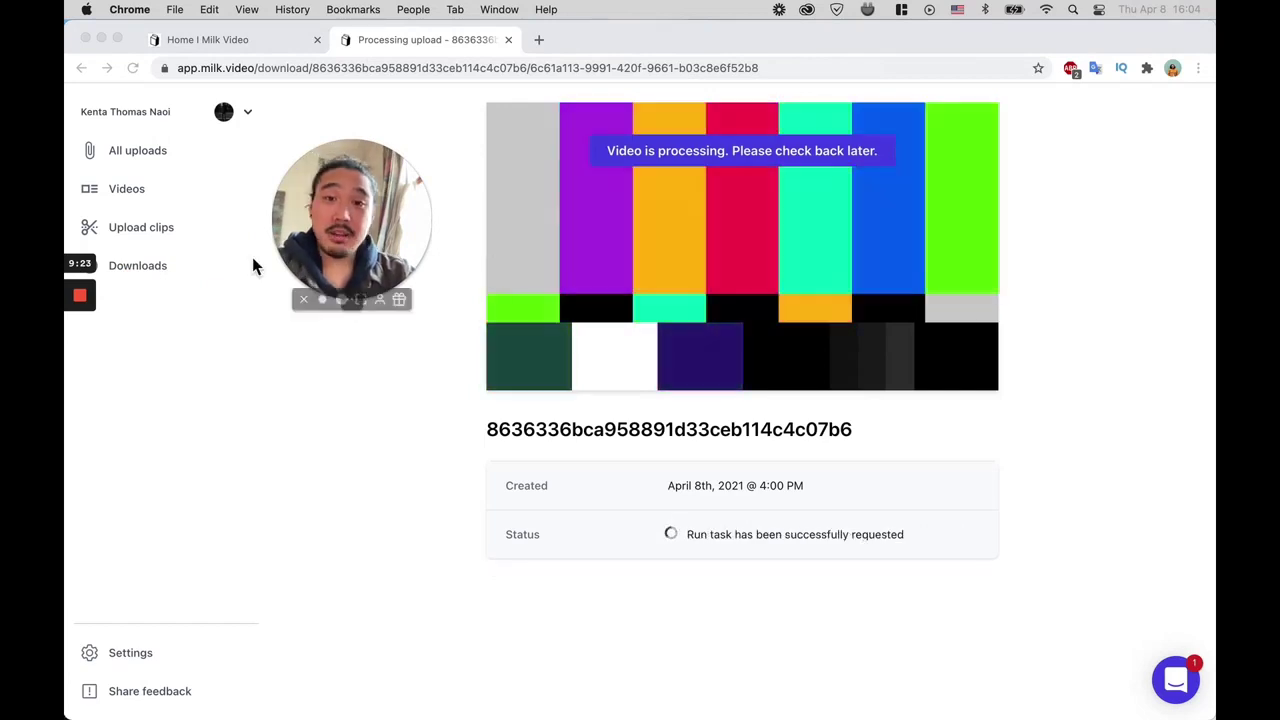
left_click(140, 272)
left_click(143, 275)
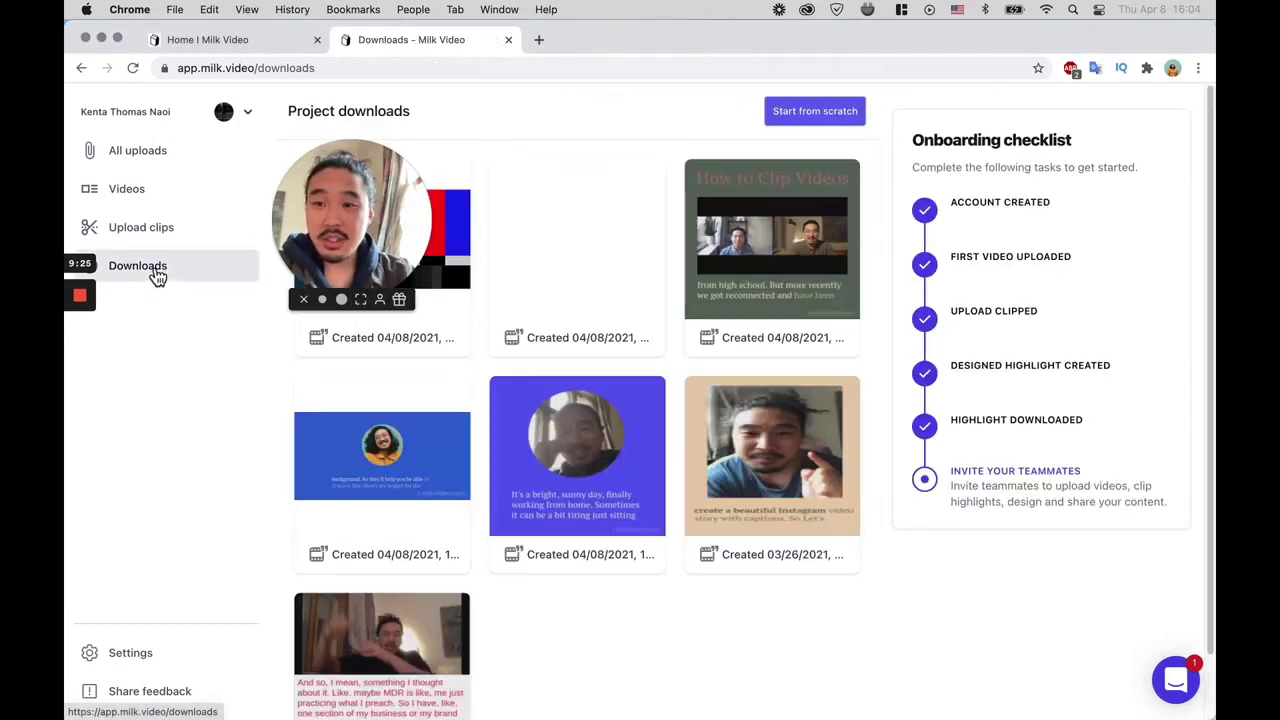
left_click_drag(560, 348, 970, 588)
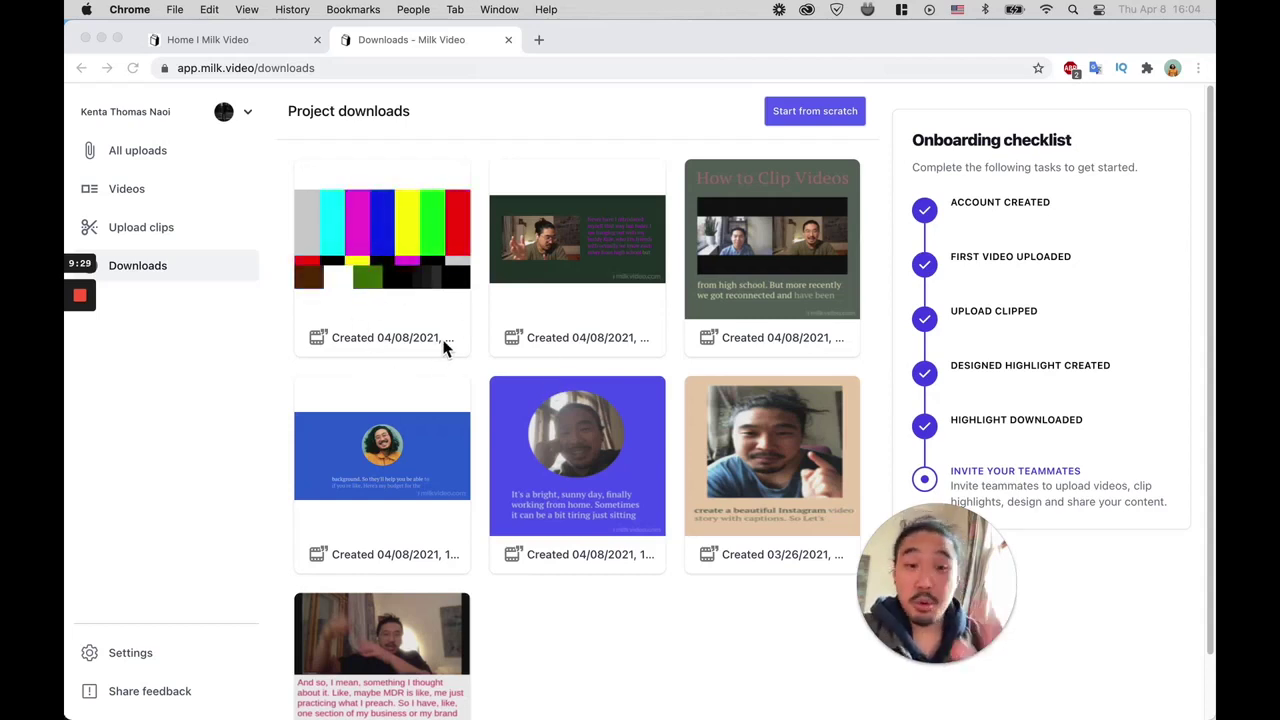
left_click_drag(914, 580, 1074, 192)
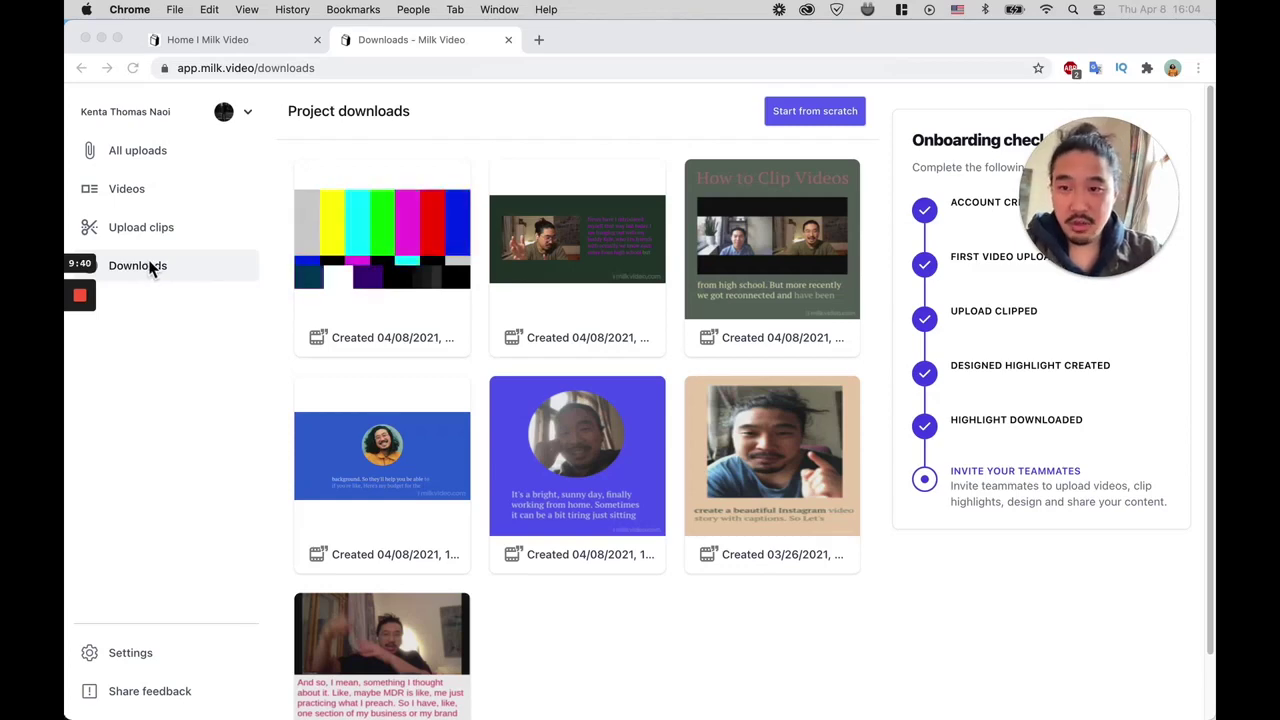
left_click(411, 223)
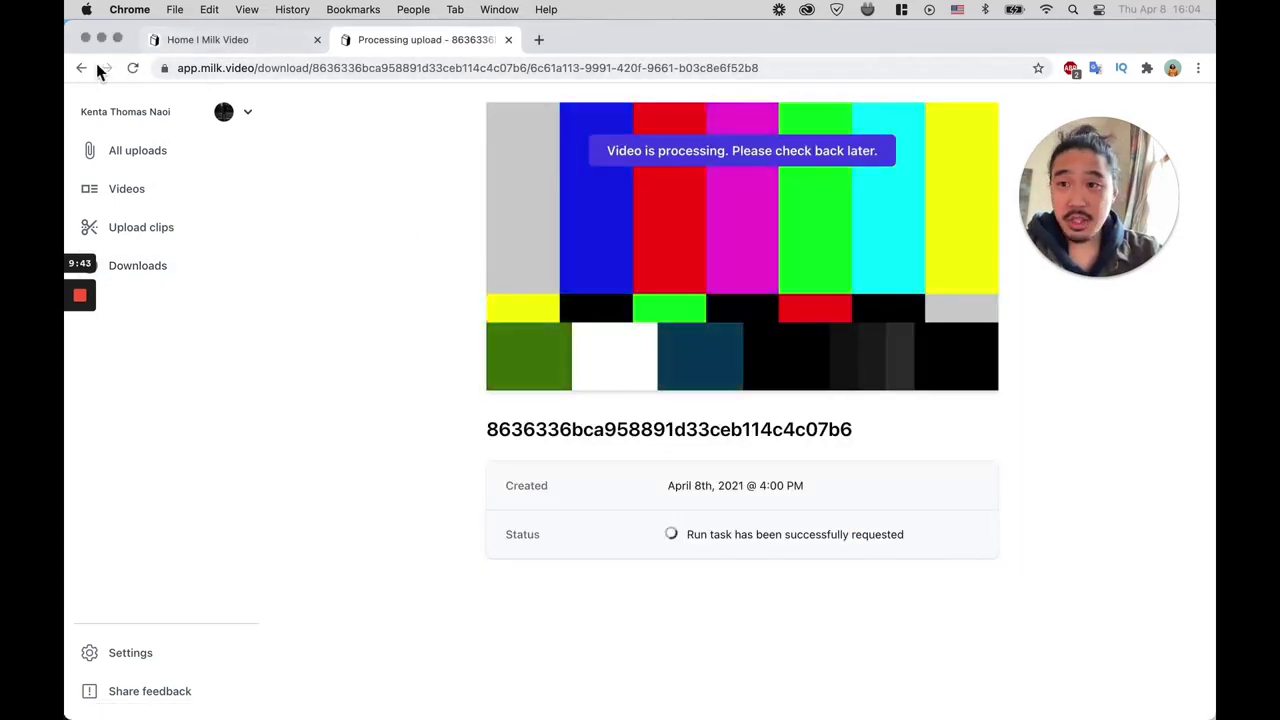
Return to the project downloads list
left_click(82, 67)
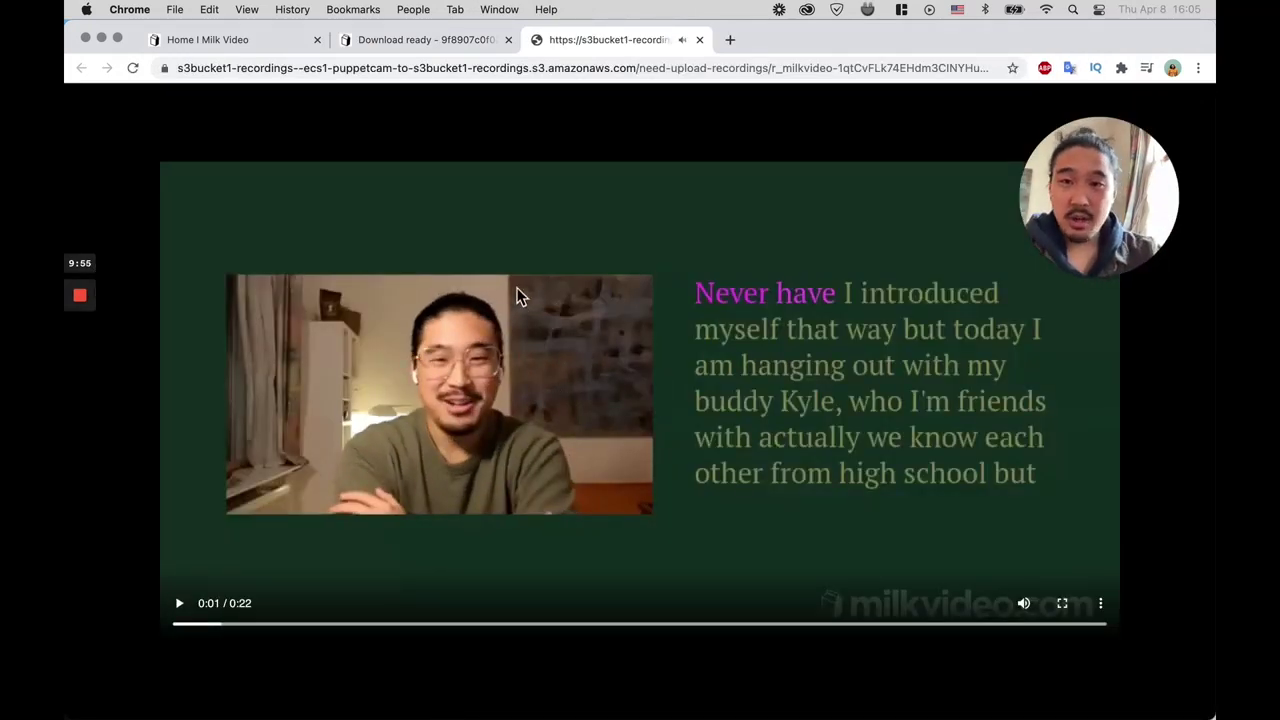
Cancel saving the 22-second video with Save Video As, then close its tab
right_click(683, 357)
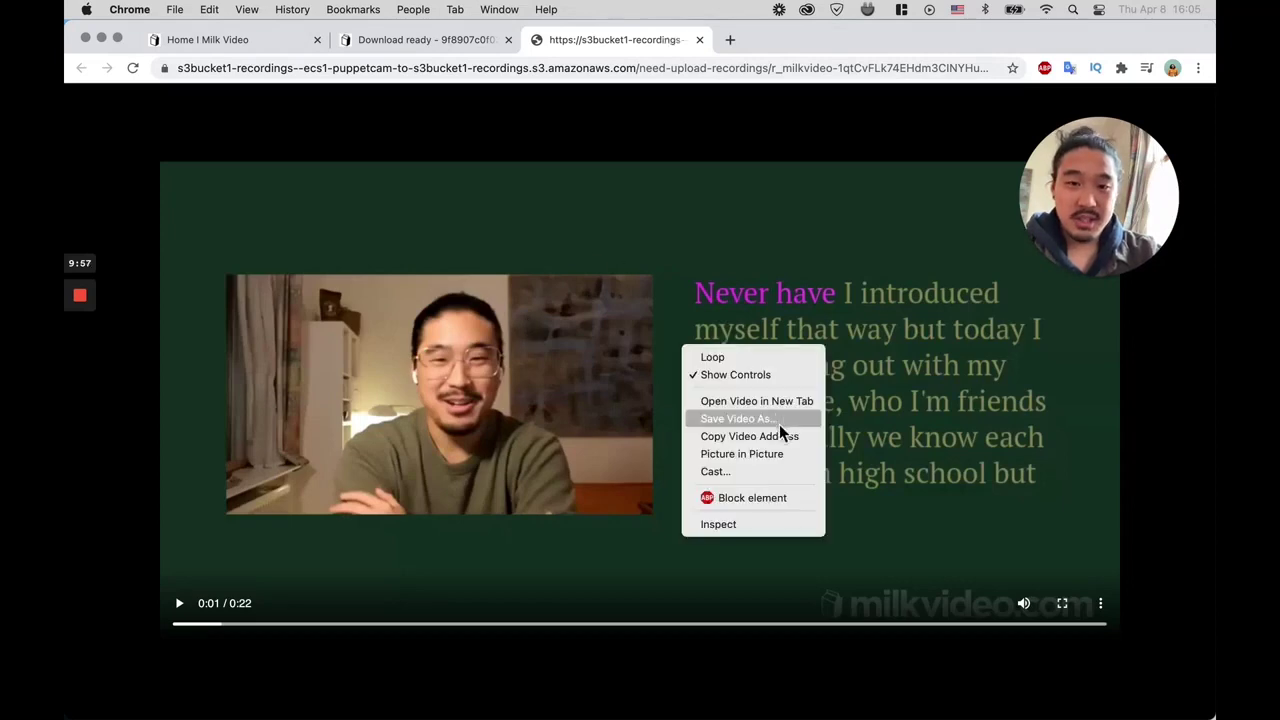
left_click(782, 422)
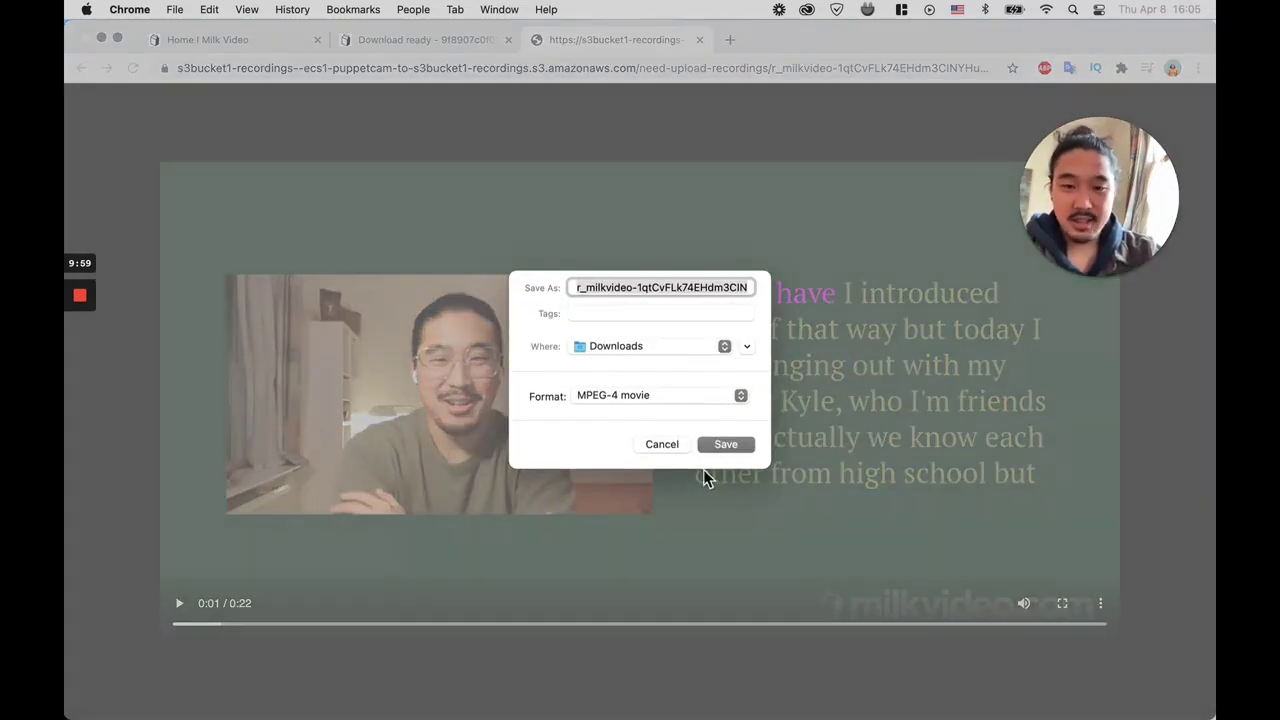
left_click(665, 443)
left_click(699, 39)
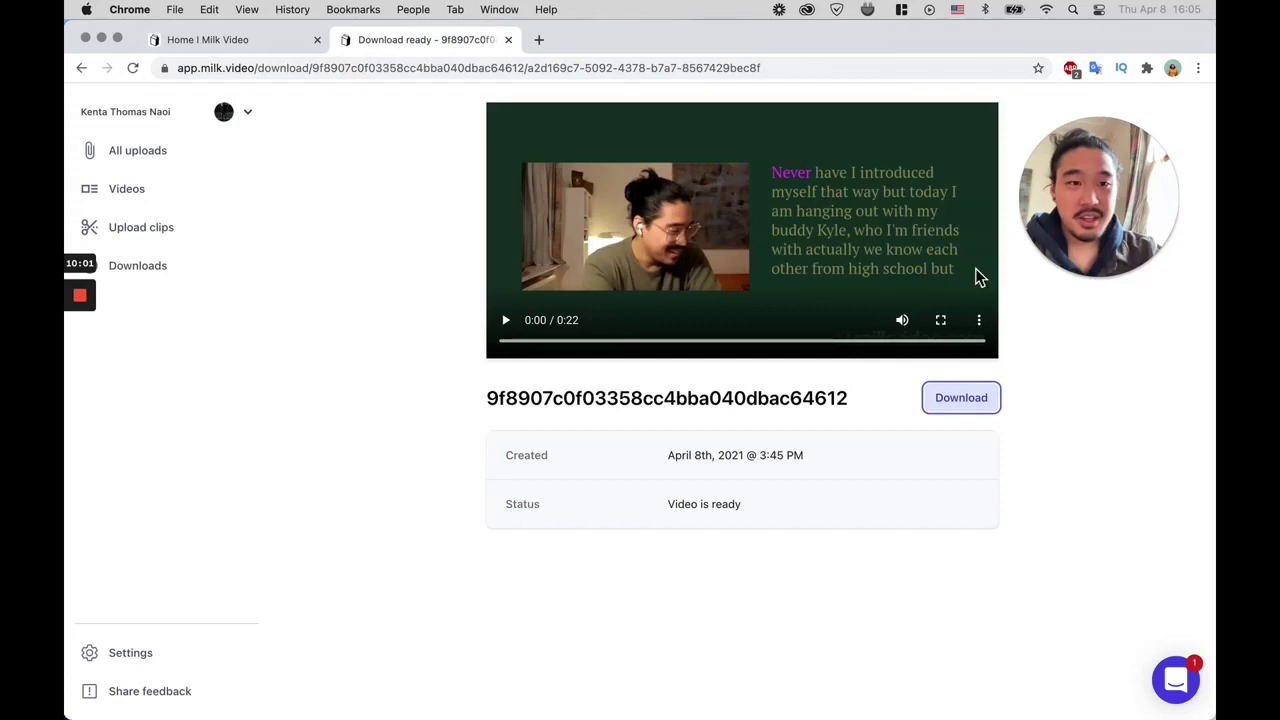
left_click_drag(1022, 239, 274, 310)
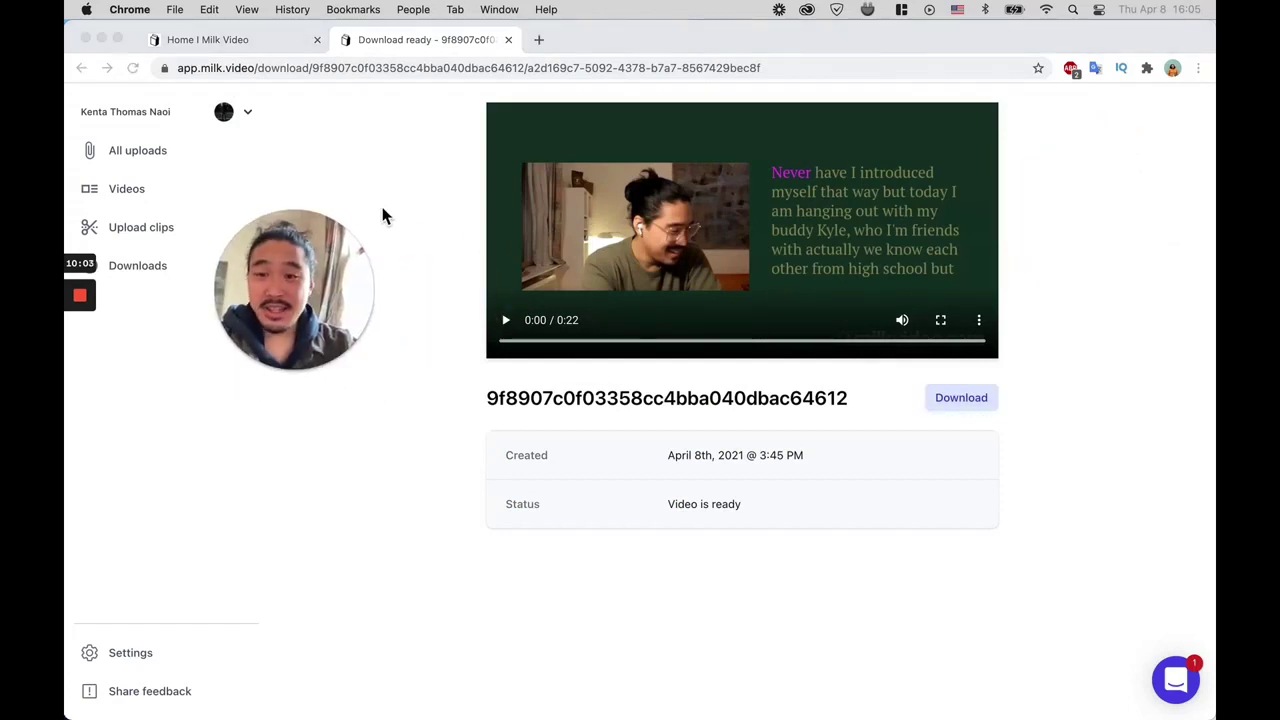